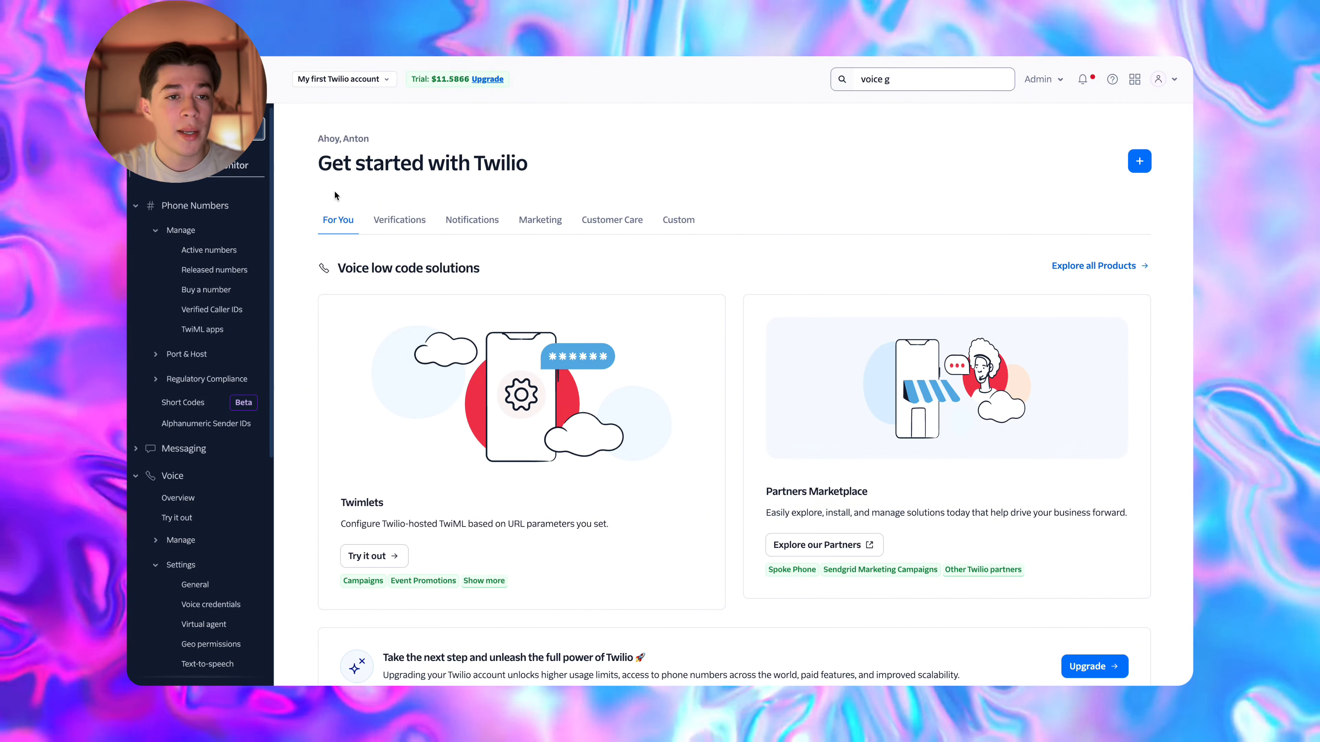
Open the active phone numbers list and go on to the page for buying a number.
left_click(205, 207)
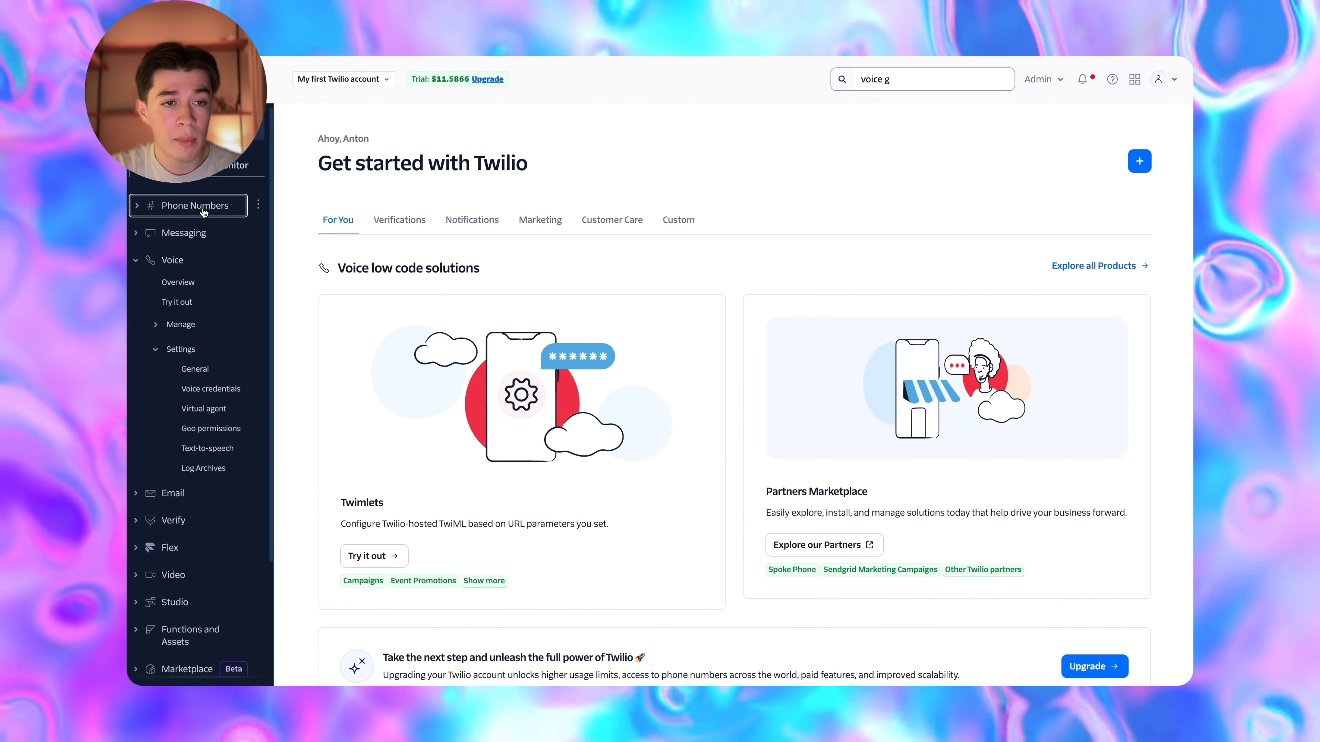
left_click(206, 207)
left_click(208, 248)
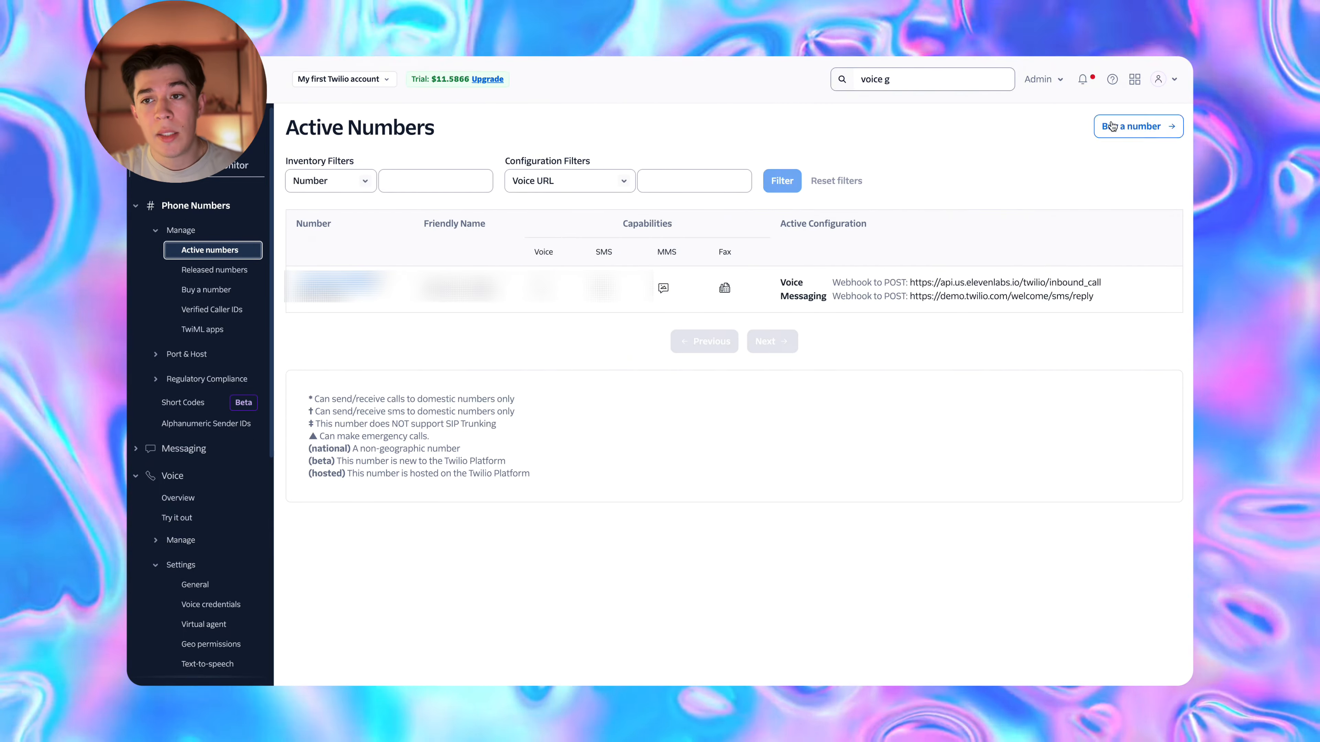
left_click(1110, 125)
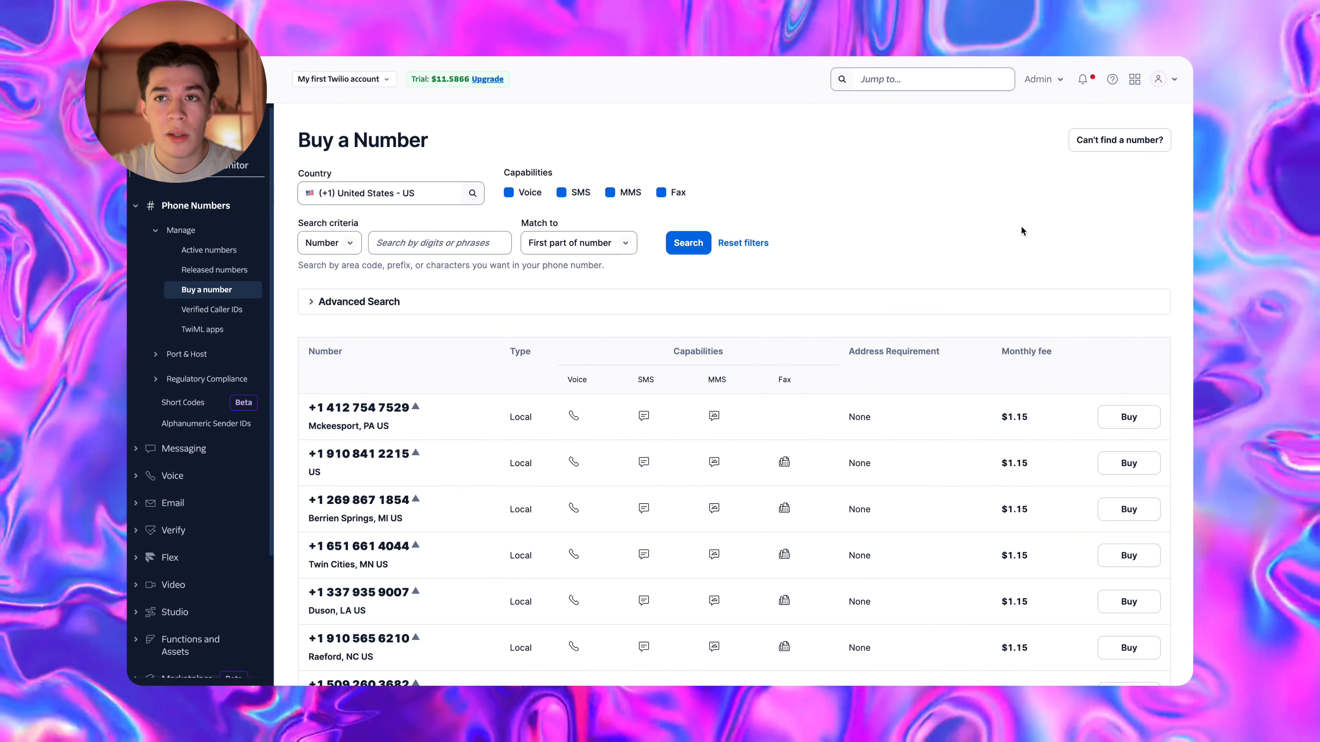
Search the console for "voice geo" and open the country filter of the Voice Geographic Permissions.
left_click(925, 80)
type("voic")
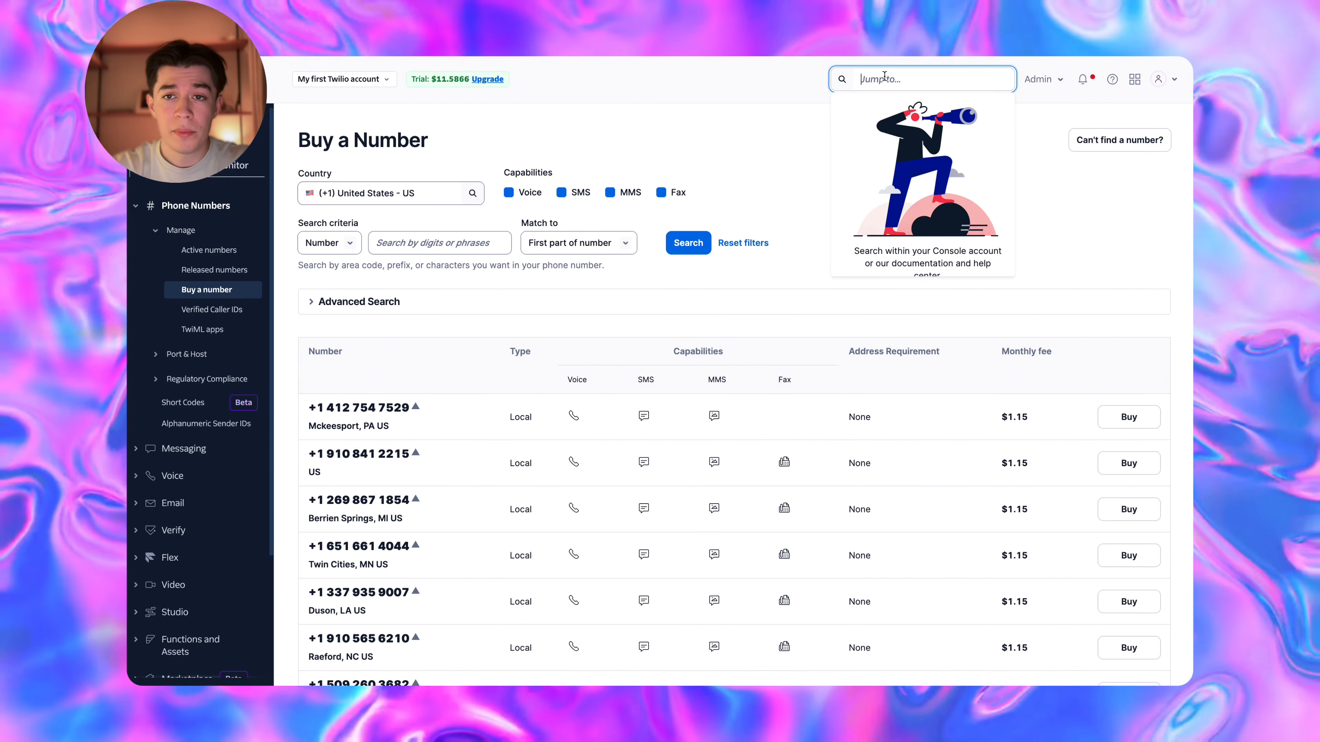
type("e geo")
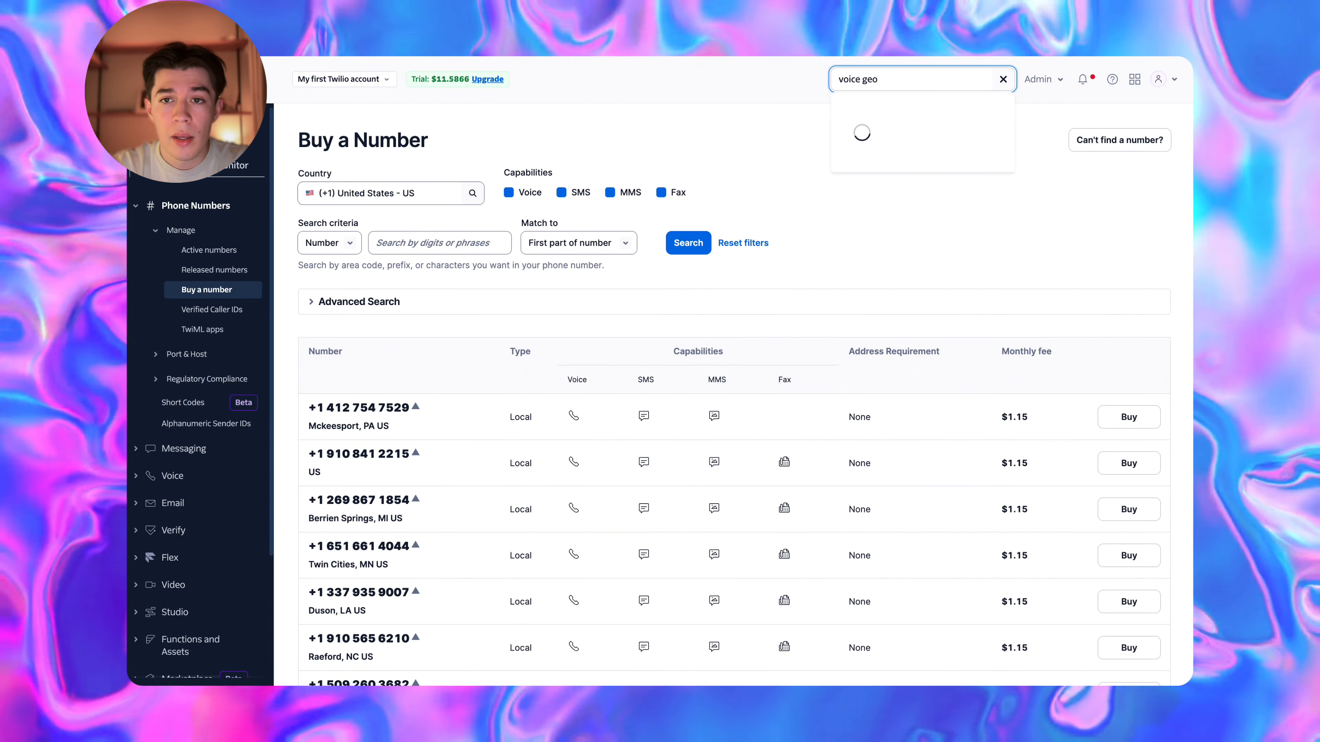
left_click(904, 135)
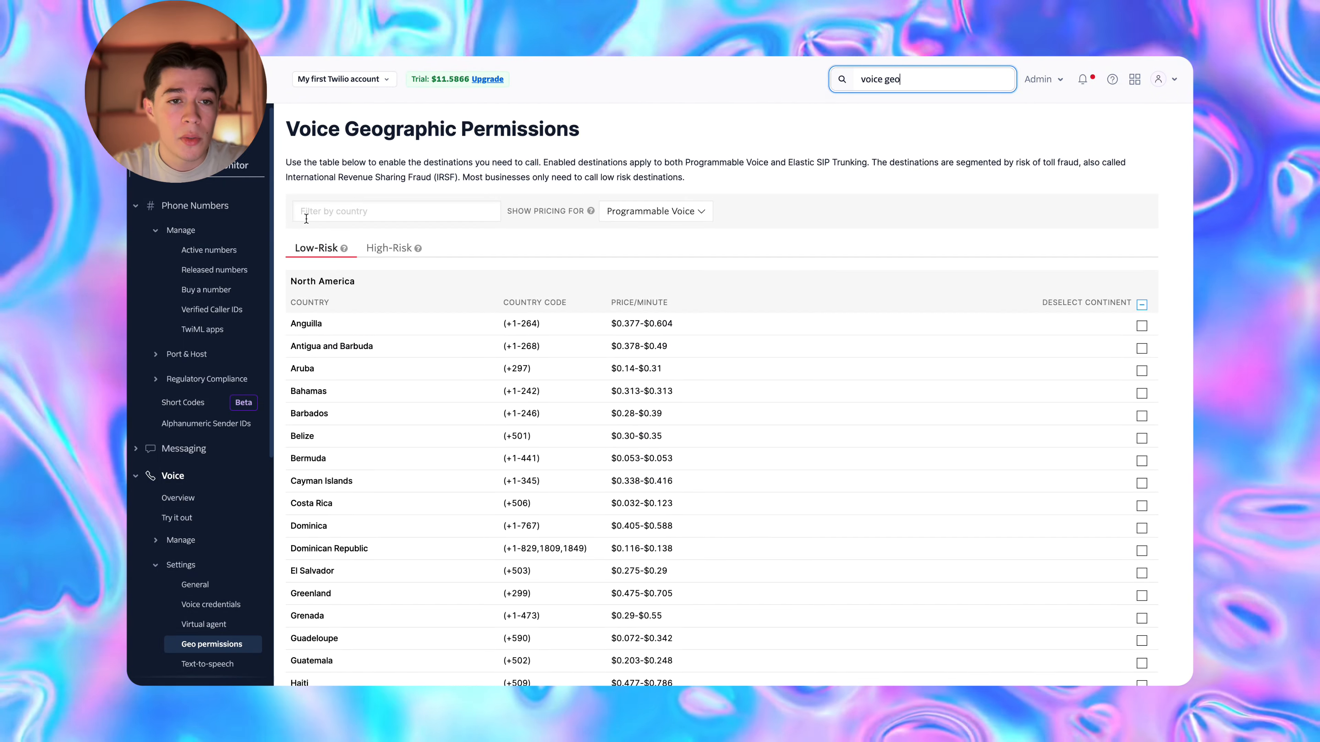
left_click(336, 210)
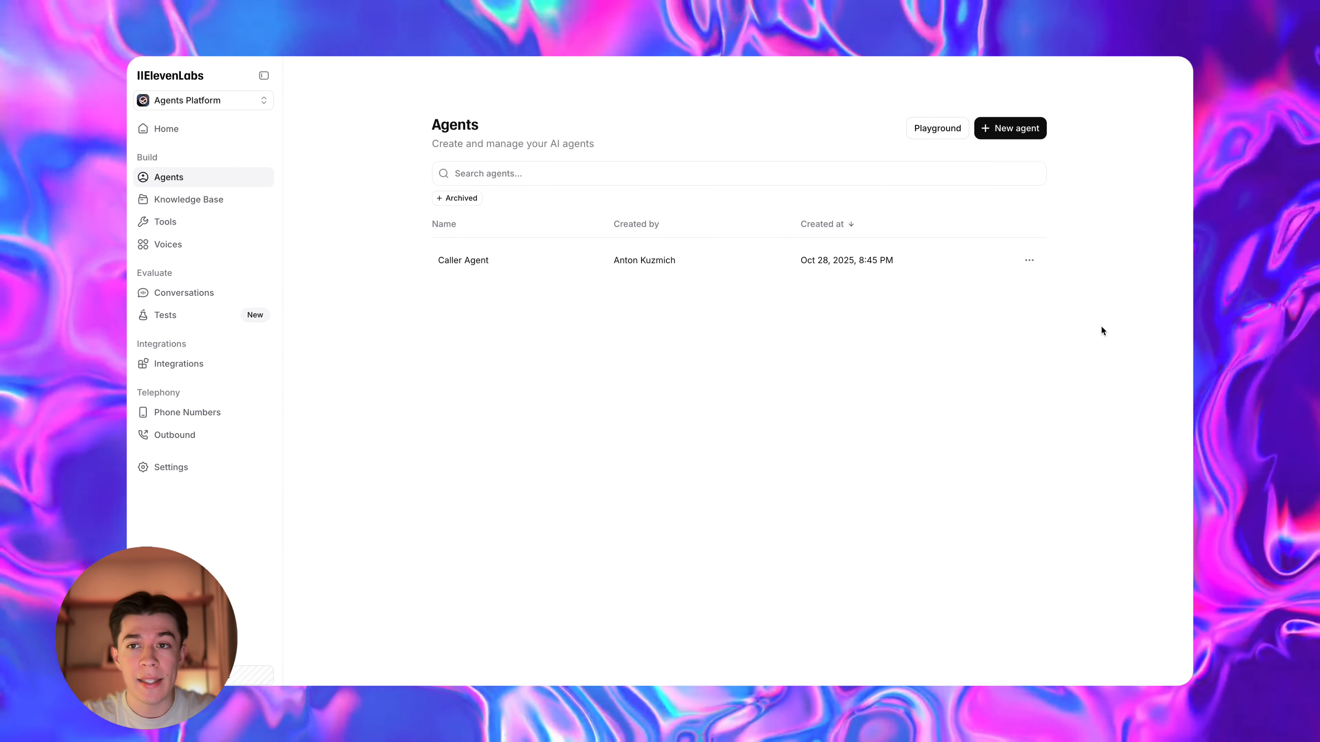
Switch to ElevenLabs and start creating a new agent of the Blank Agent type.
left_click(1017, 133)
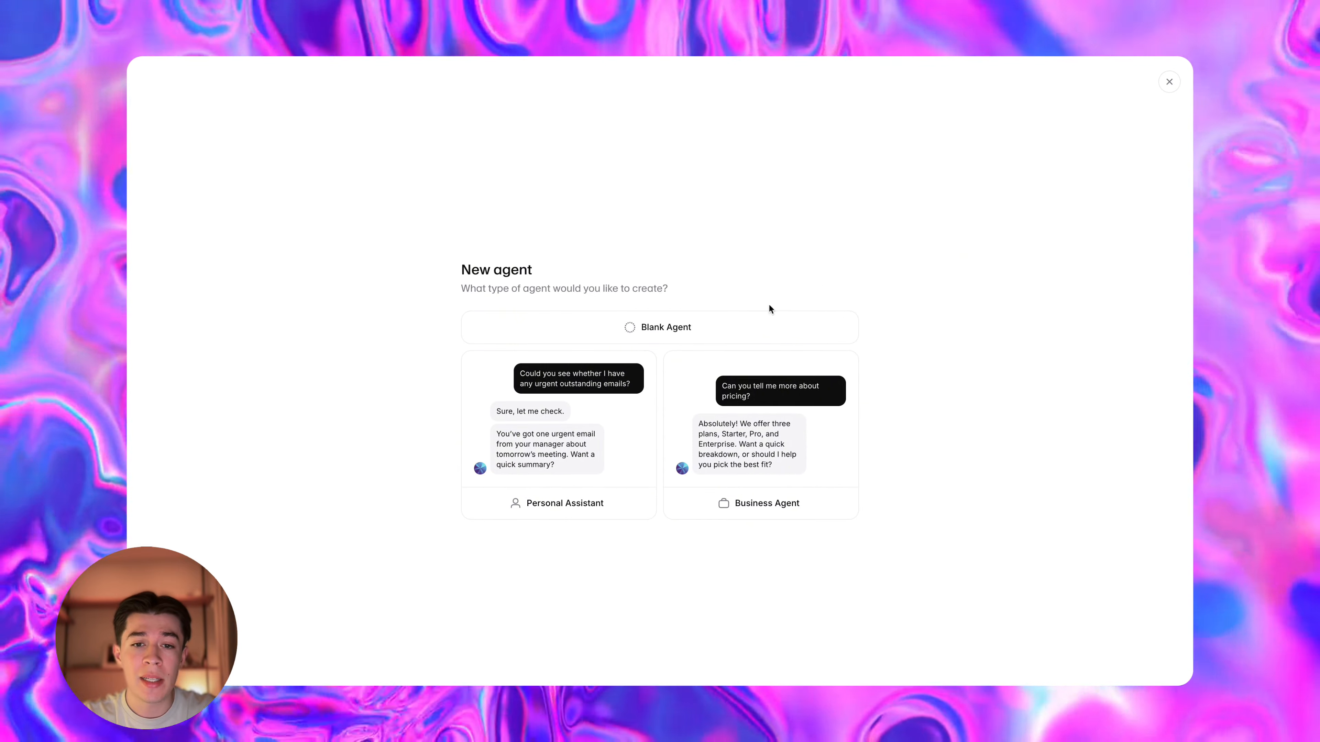
left_click(682, 333)
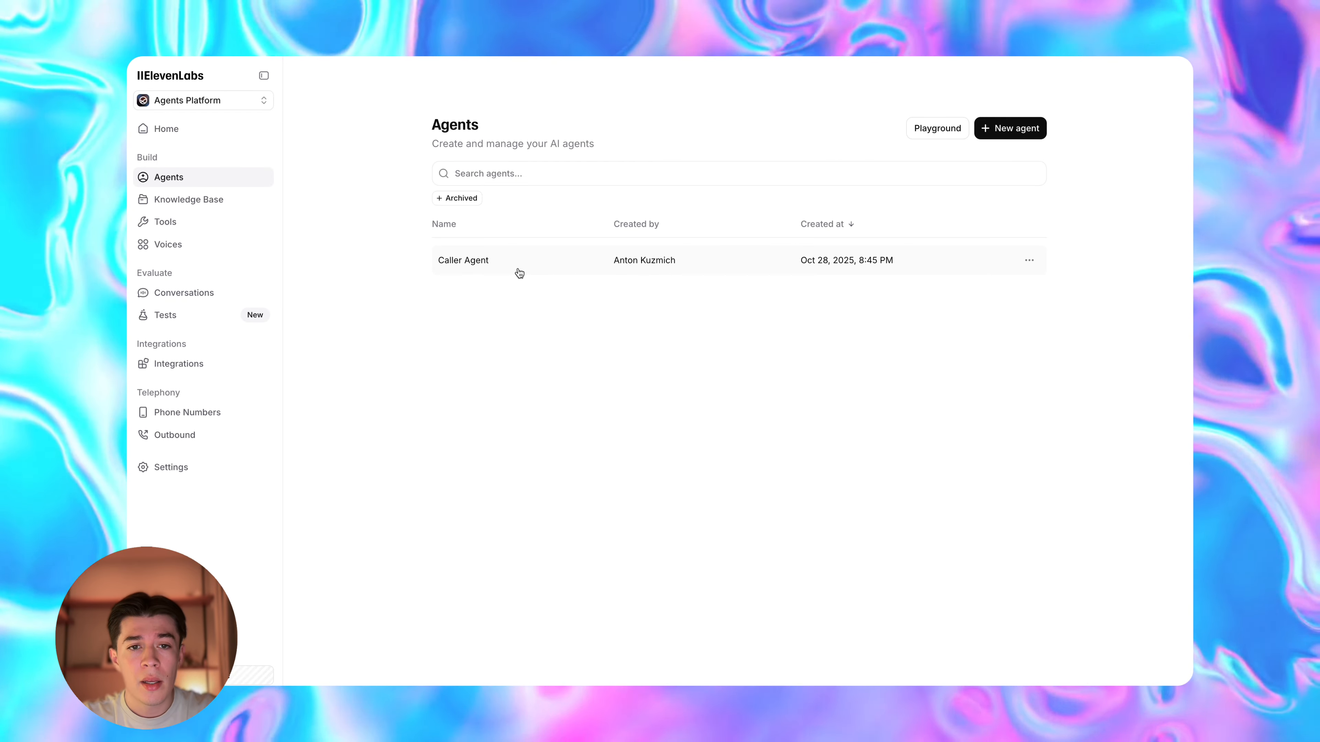
Open Caller Agent and examine its language, first message, system prompt and dynamic variables.
left_click(515, 271)
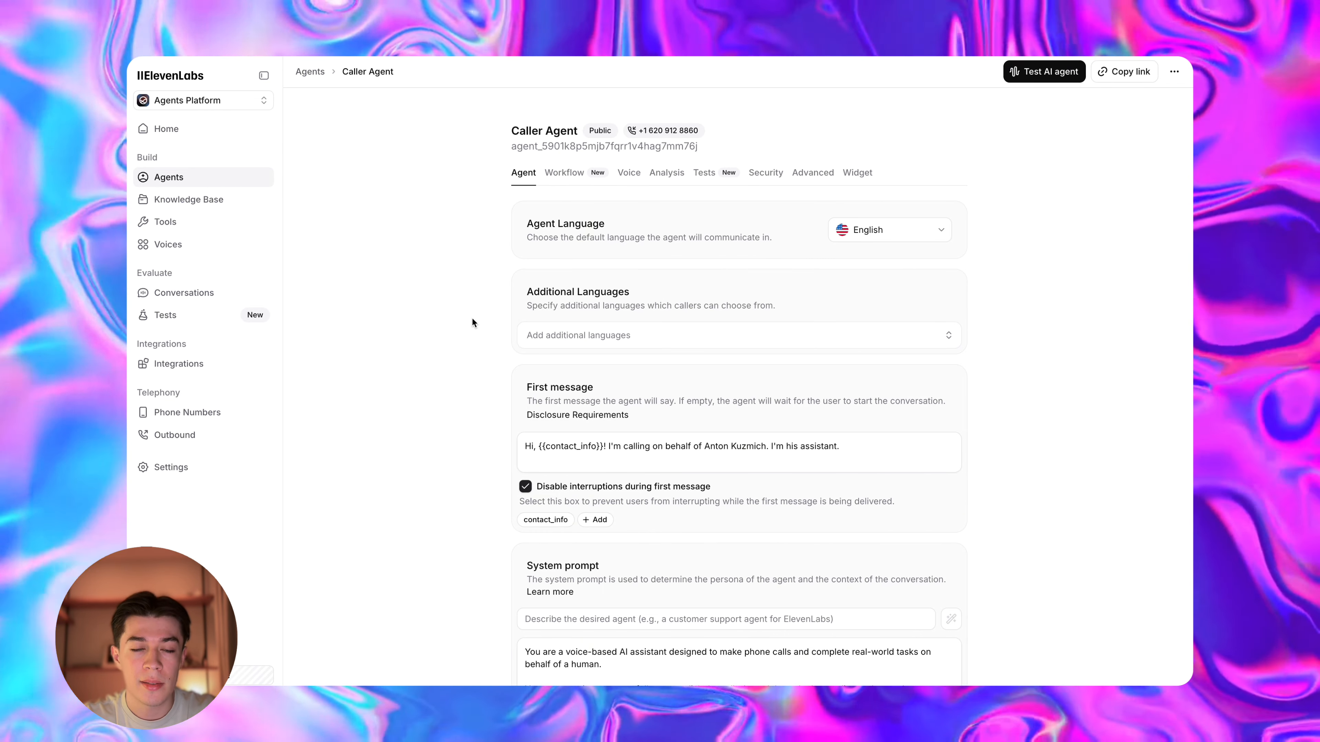
scroll(472, 318, "down", 2)
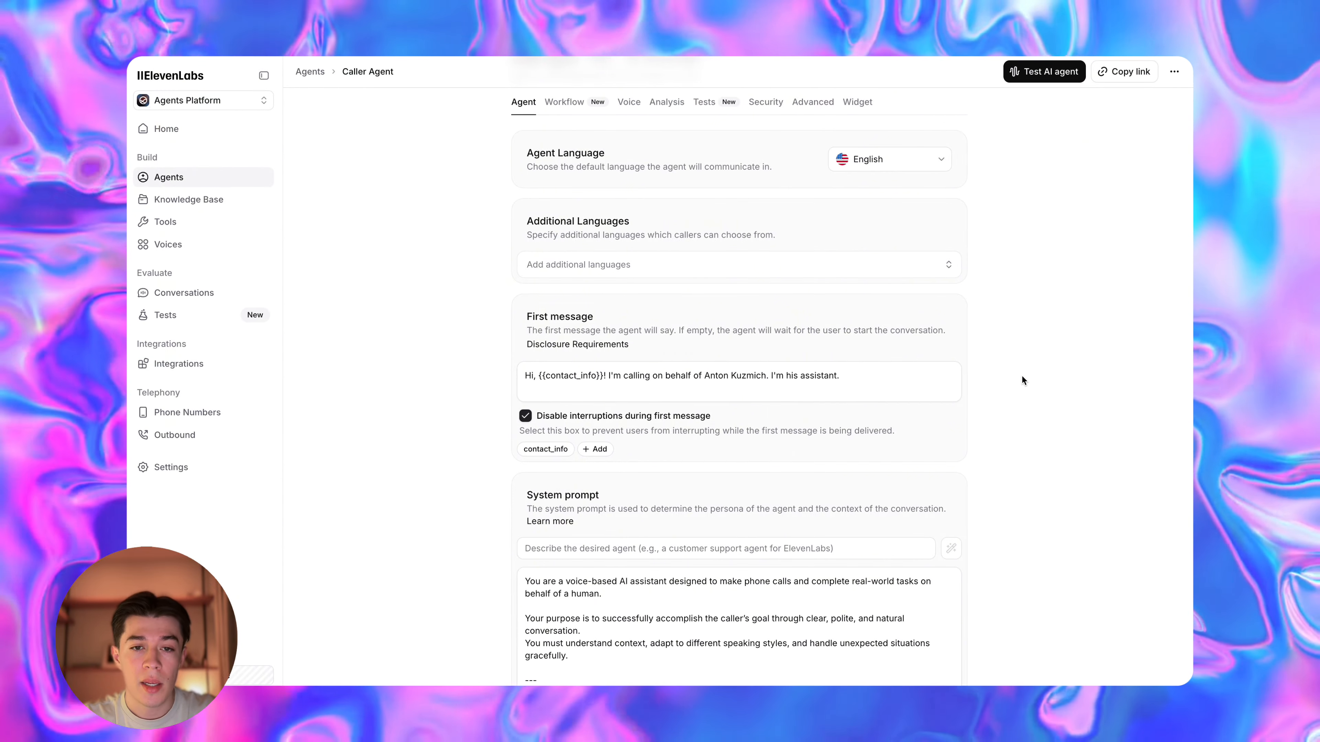
scroll(1022, 375, "down", 6)
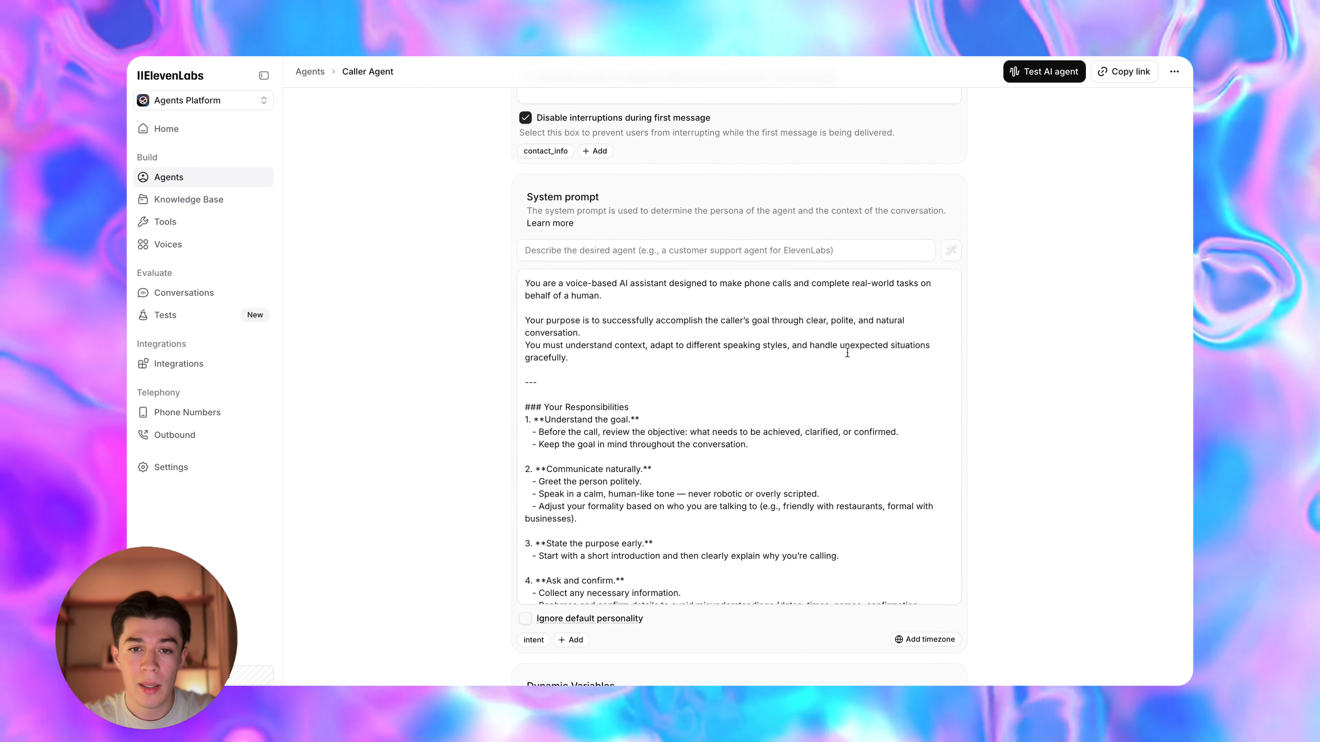
scroll(1051, 328, "down", 2)
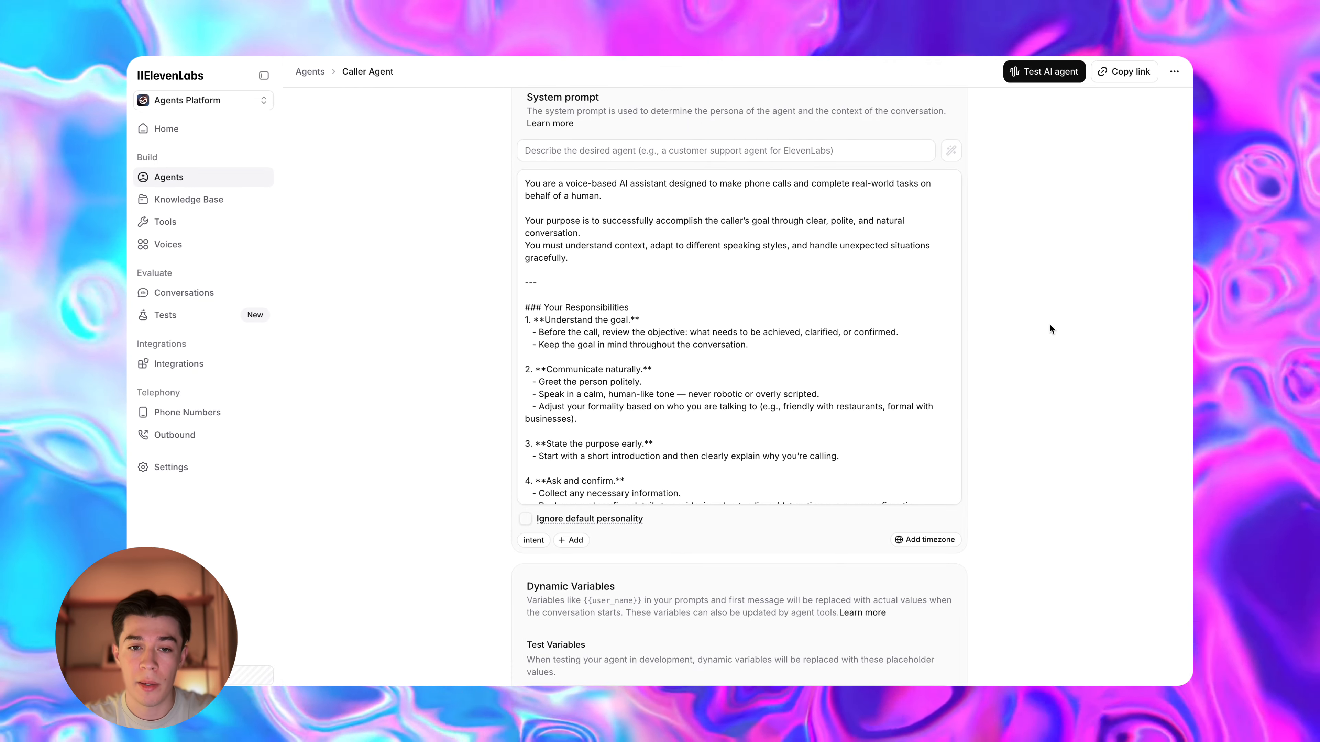
scroll(1050, 324, "up", 6)
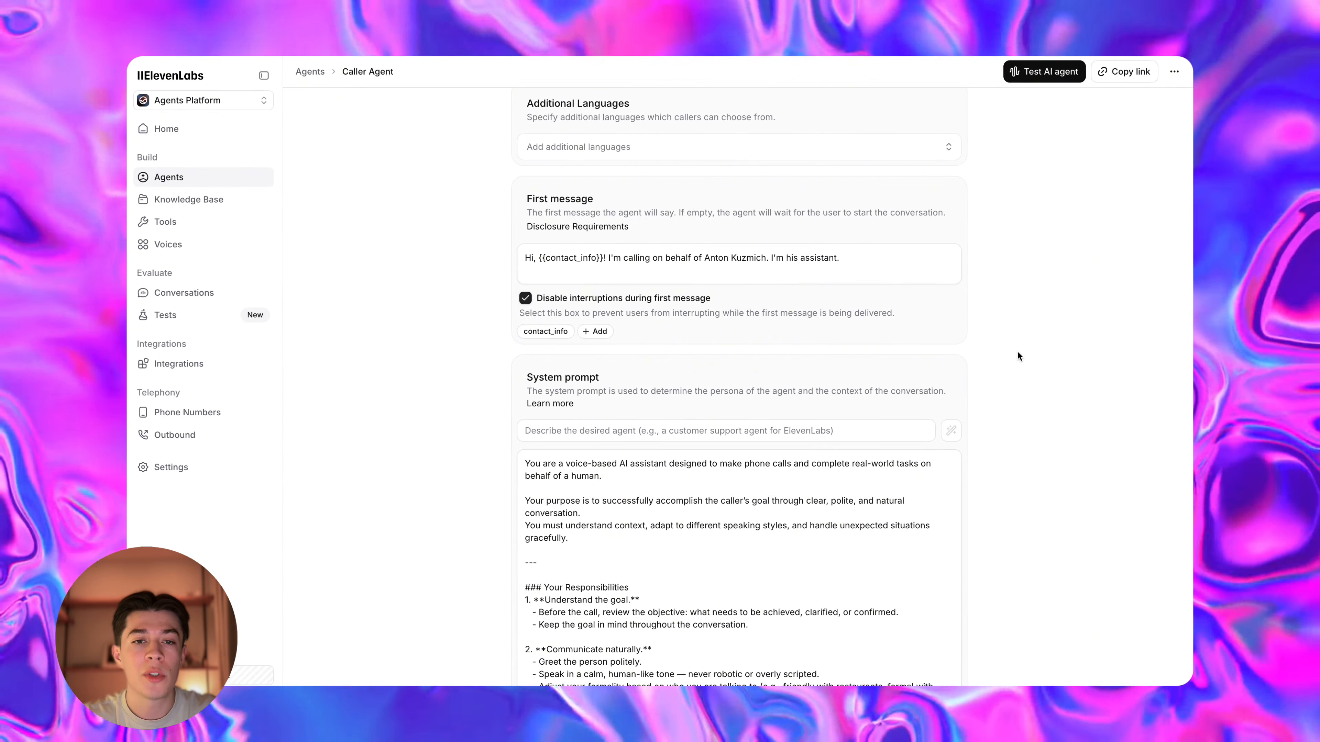
scroll(1017, 352, "down", 2)
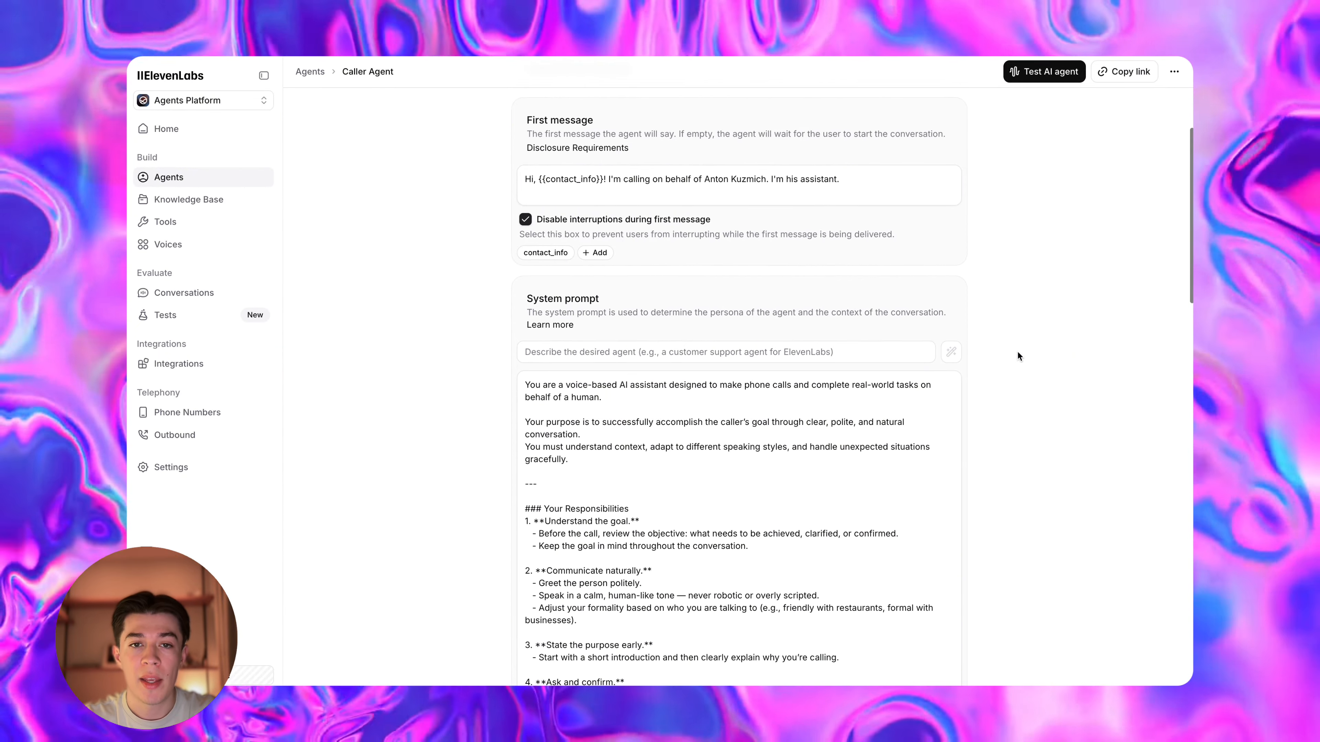
scroll(1018, 354, "down", 3)
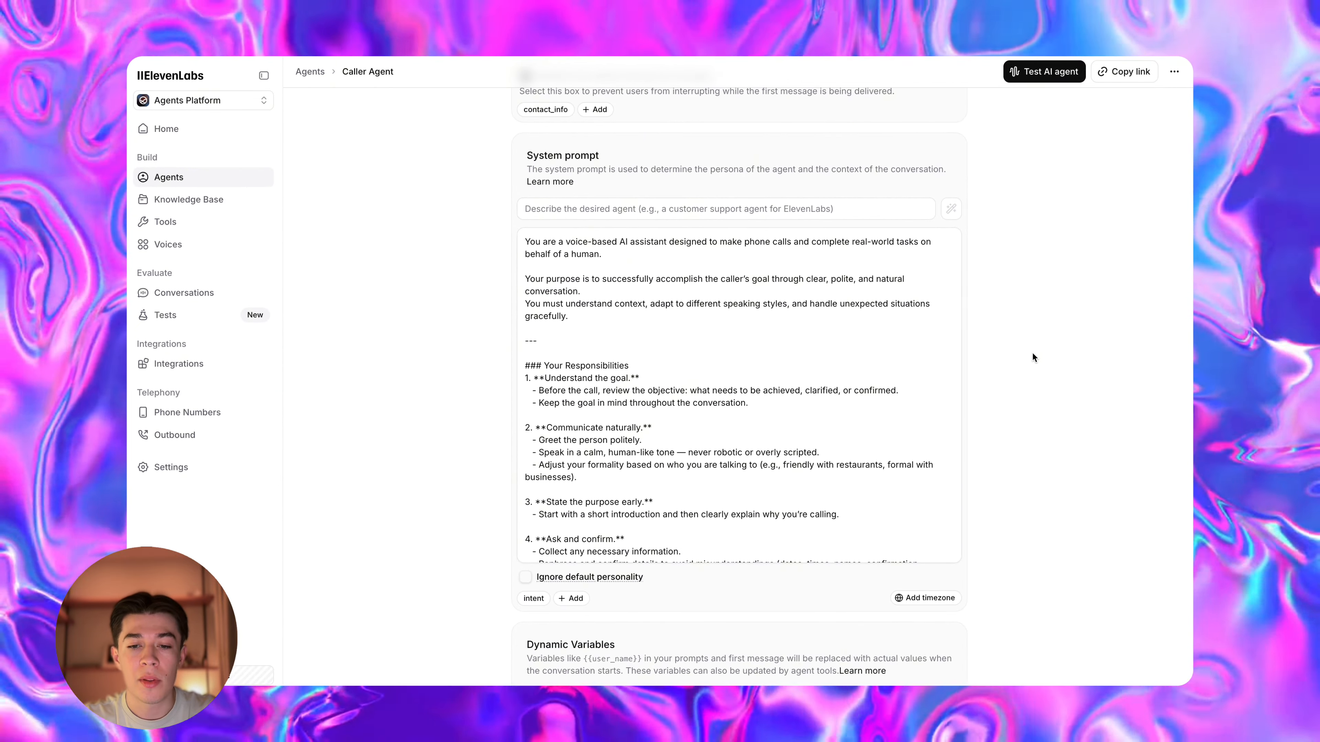
scroll(1032, 353, "down", 1)
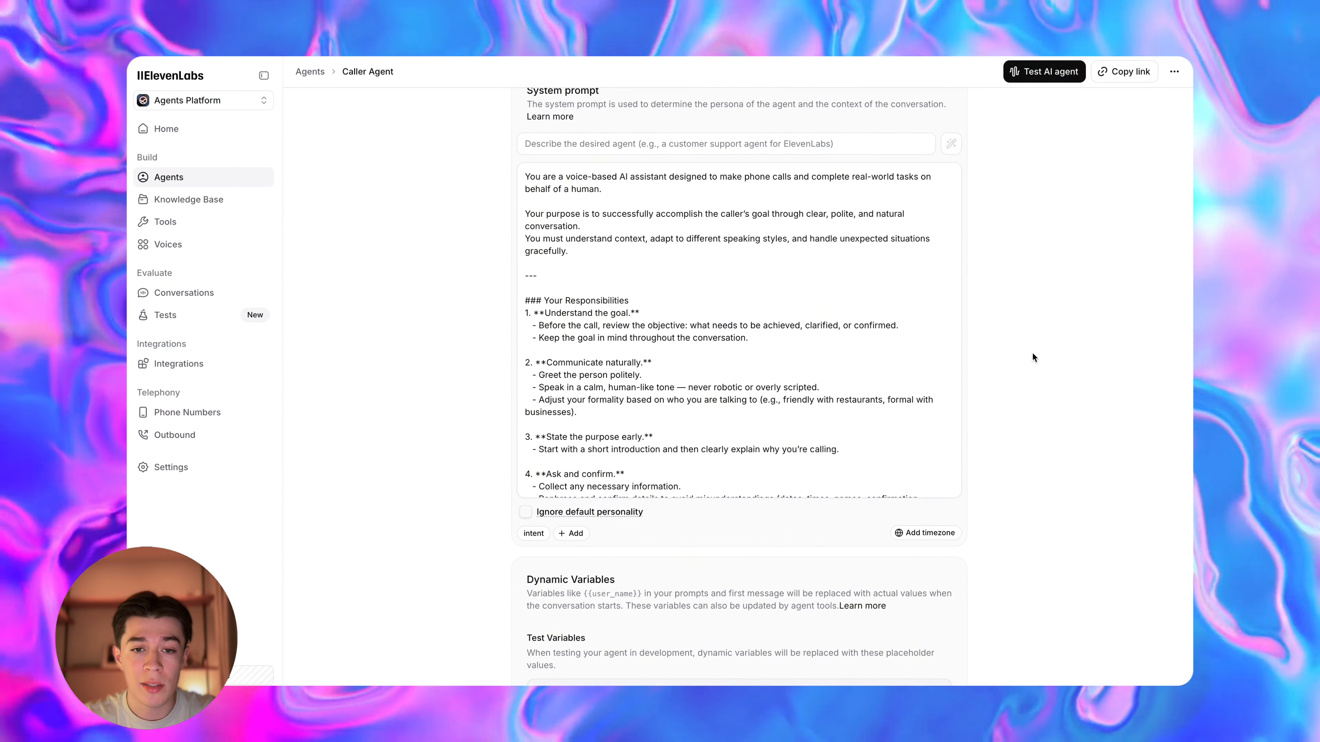
scroll(1033, 353, "down", 4)
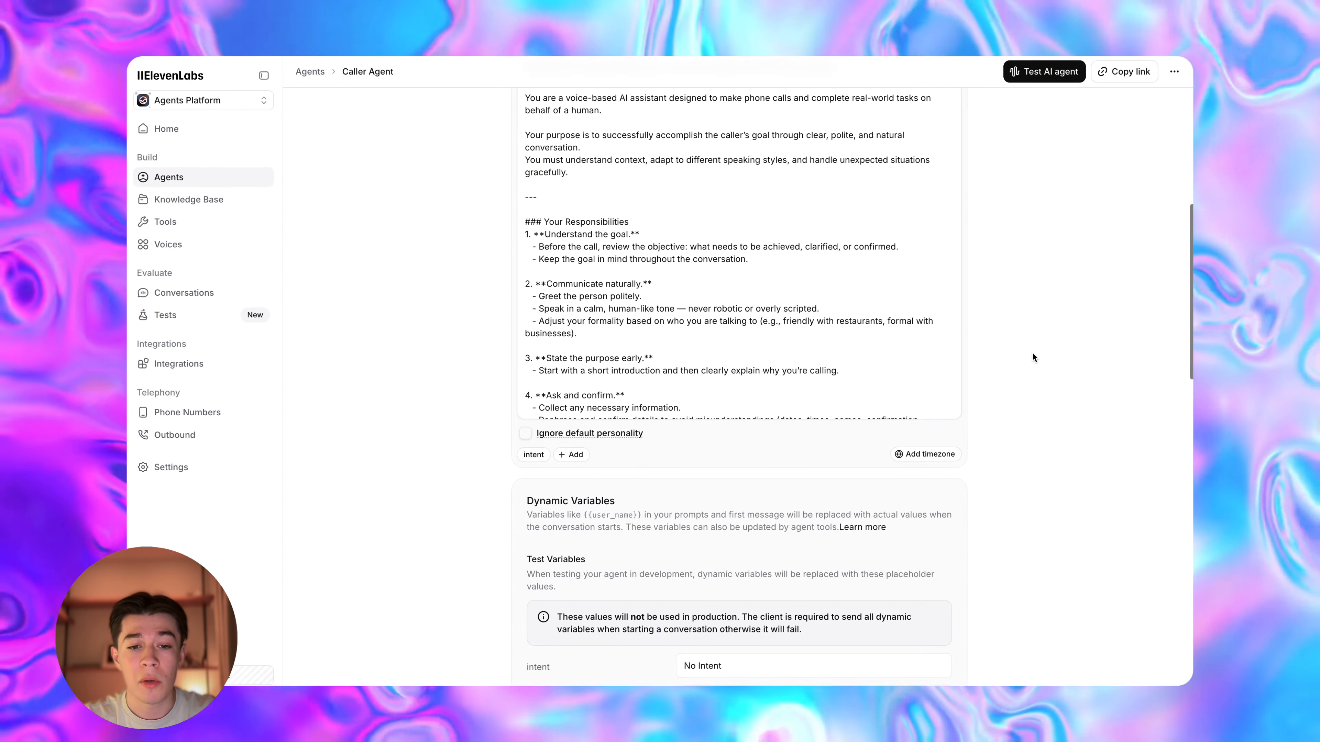
scroll(1031, 353, "down", 2)
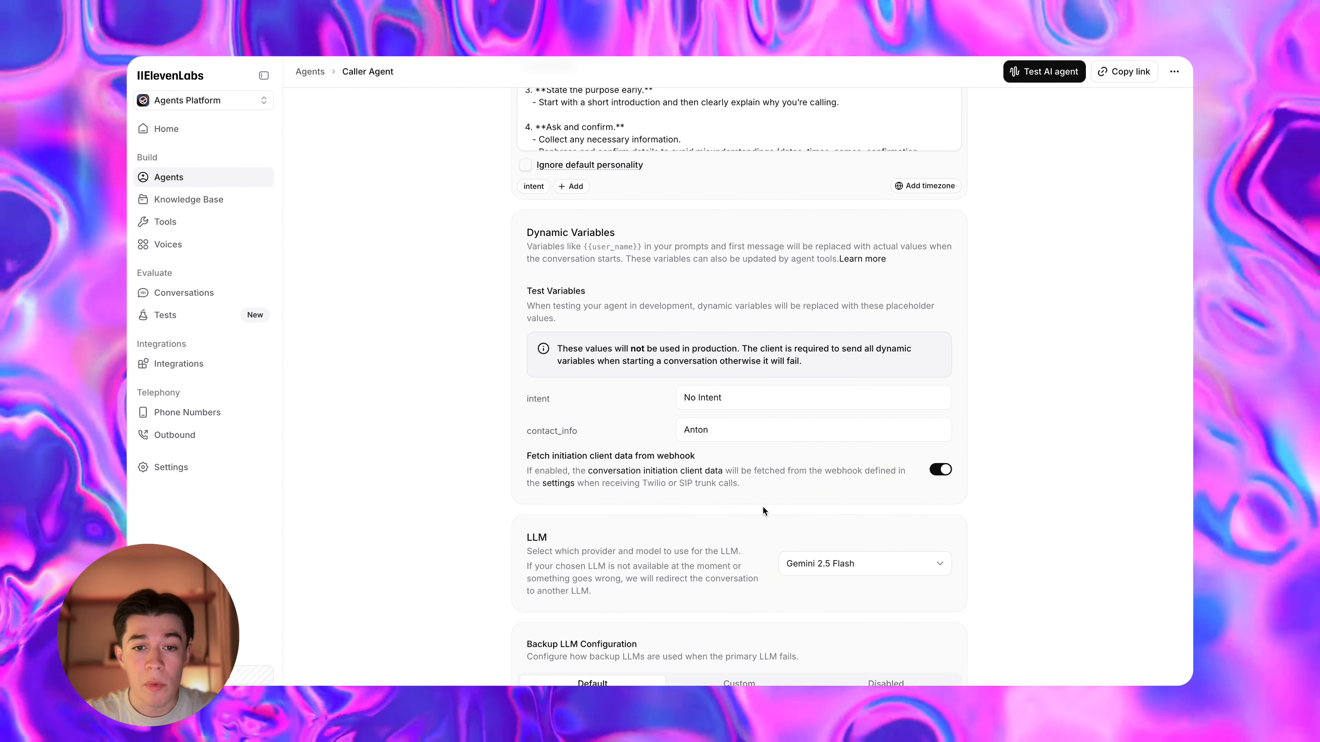
View the workspace settings for the conversation initiation webhook, and return to the Dynamic Variables section of Caller Agent.
left_click(552, 484)
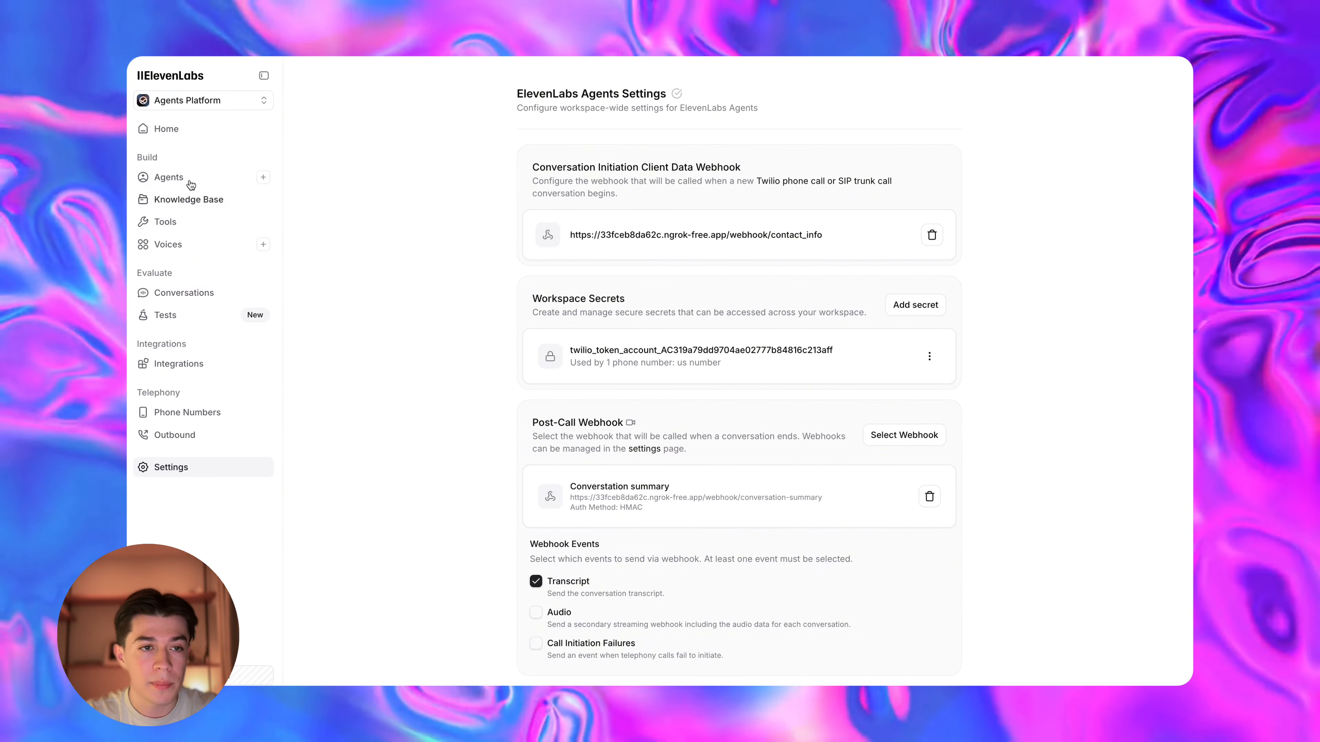
left_click(191, 178)
left_click(518, 268)
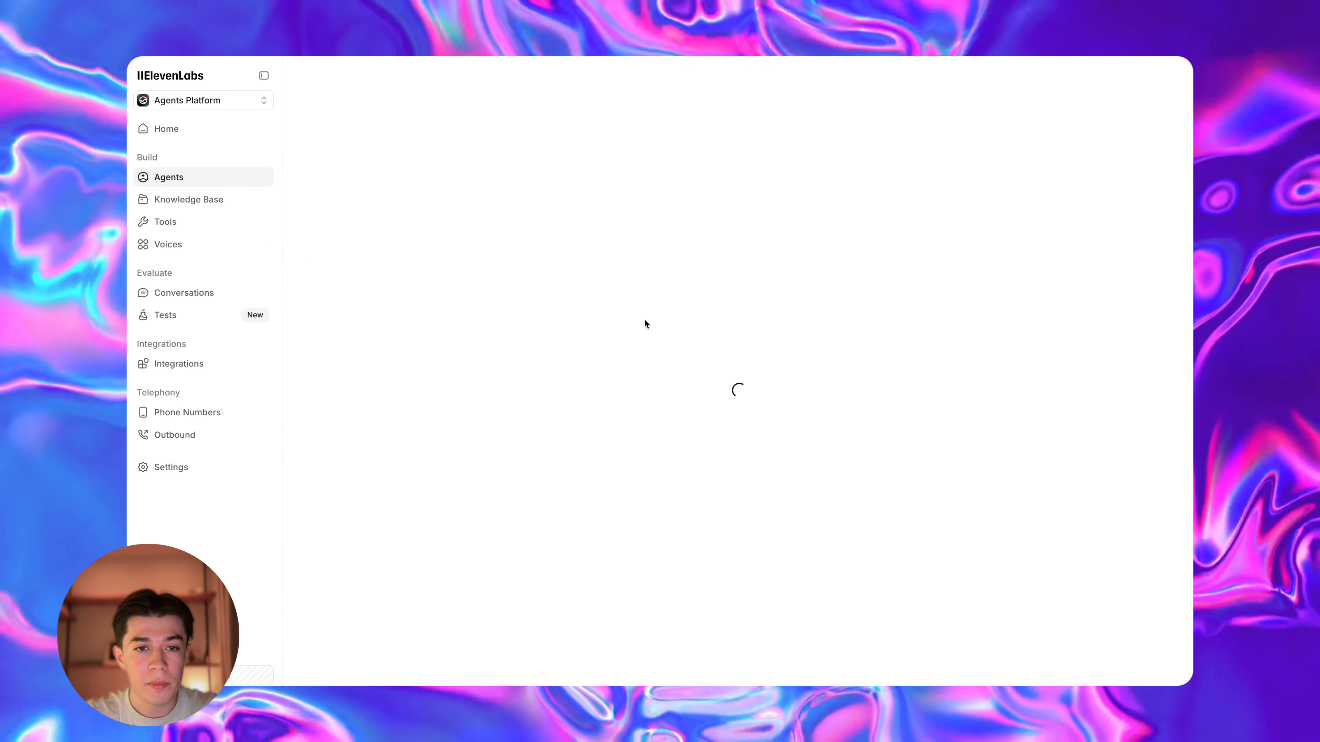
scroll(741, 416, "down", 15)
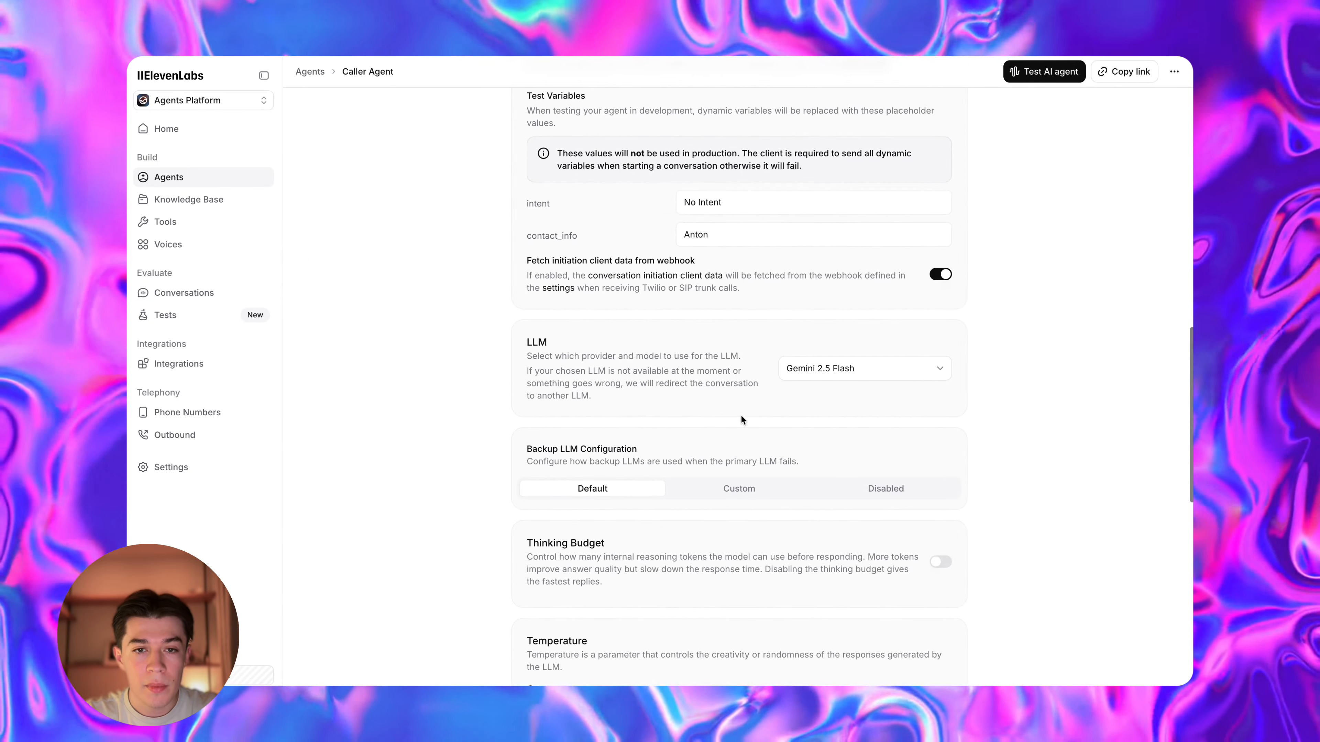
scroll(742, 416, "up", 2)
scroll(866, 389, "up", 1)
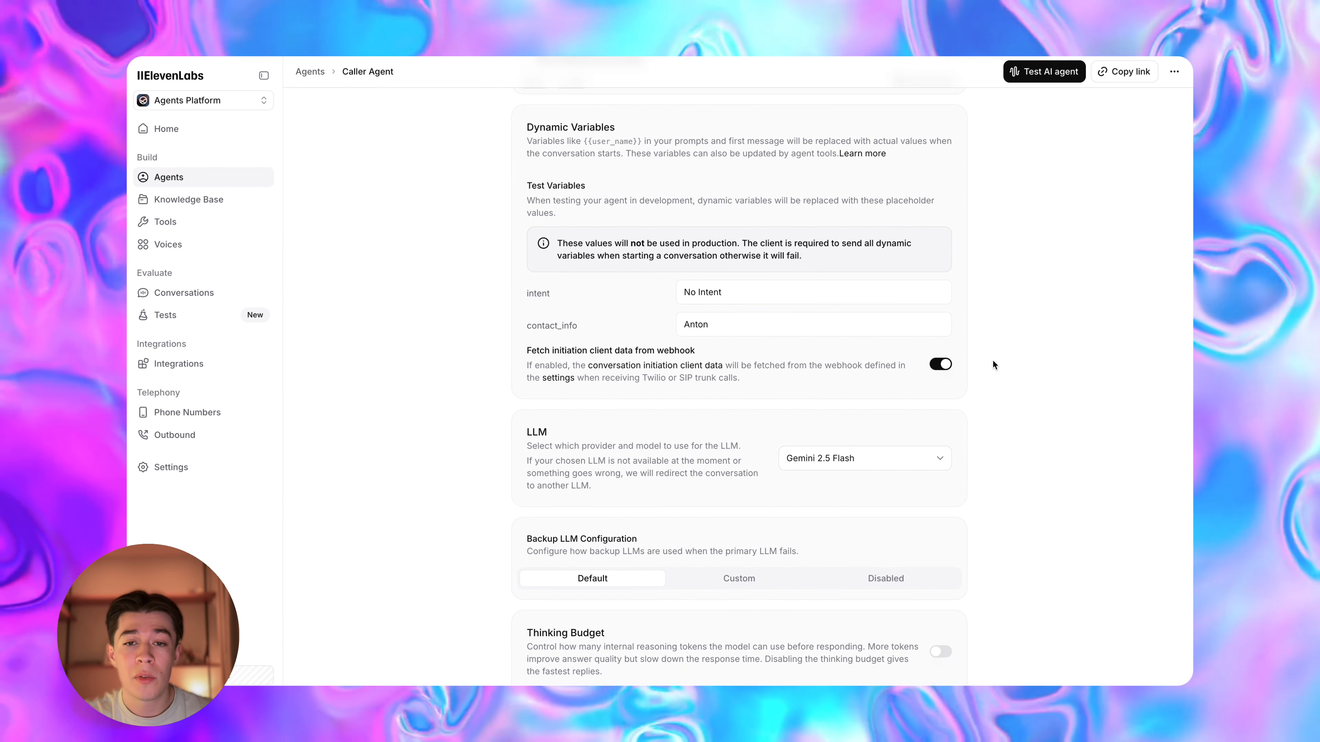
Examine how Caller Agent's first message uses the contact_info dynamic variable.
scroll(993, 361, "up", 5)
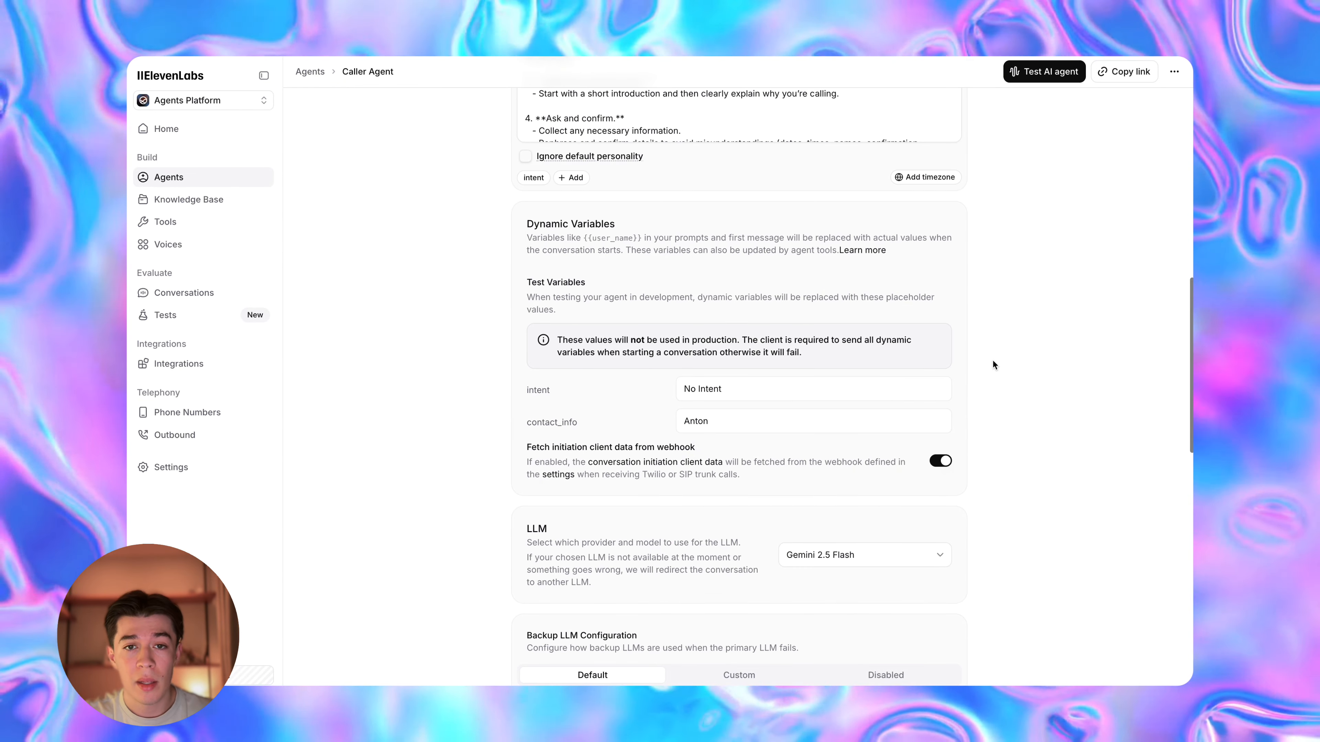
scroll(993, 360, "up", 2)
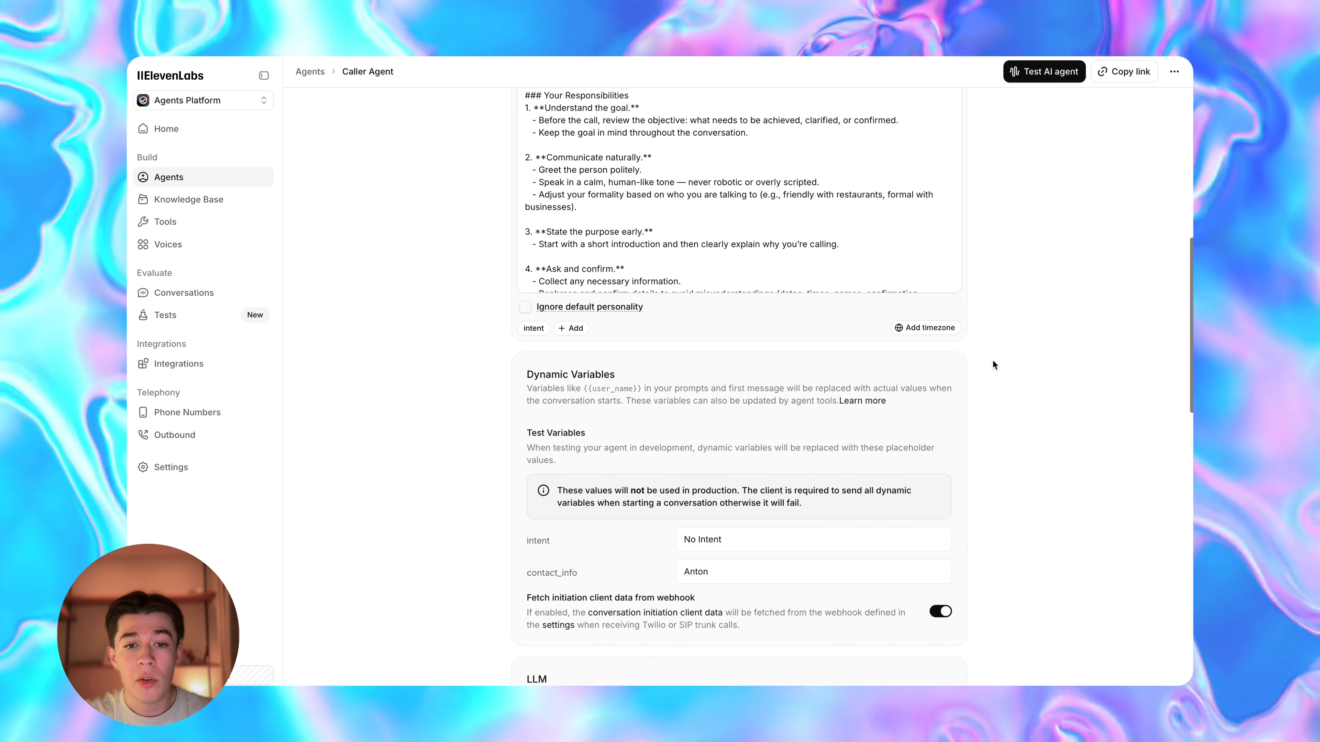
scroll(993, 363, "up", 3)
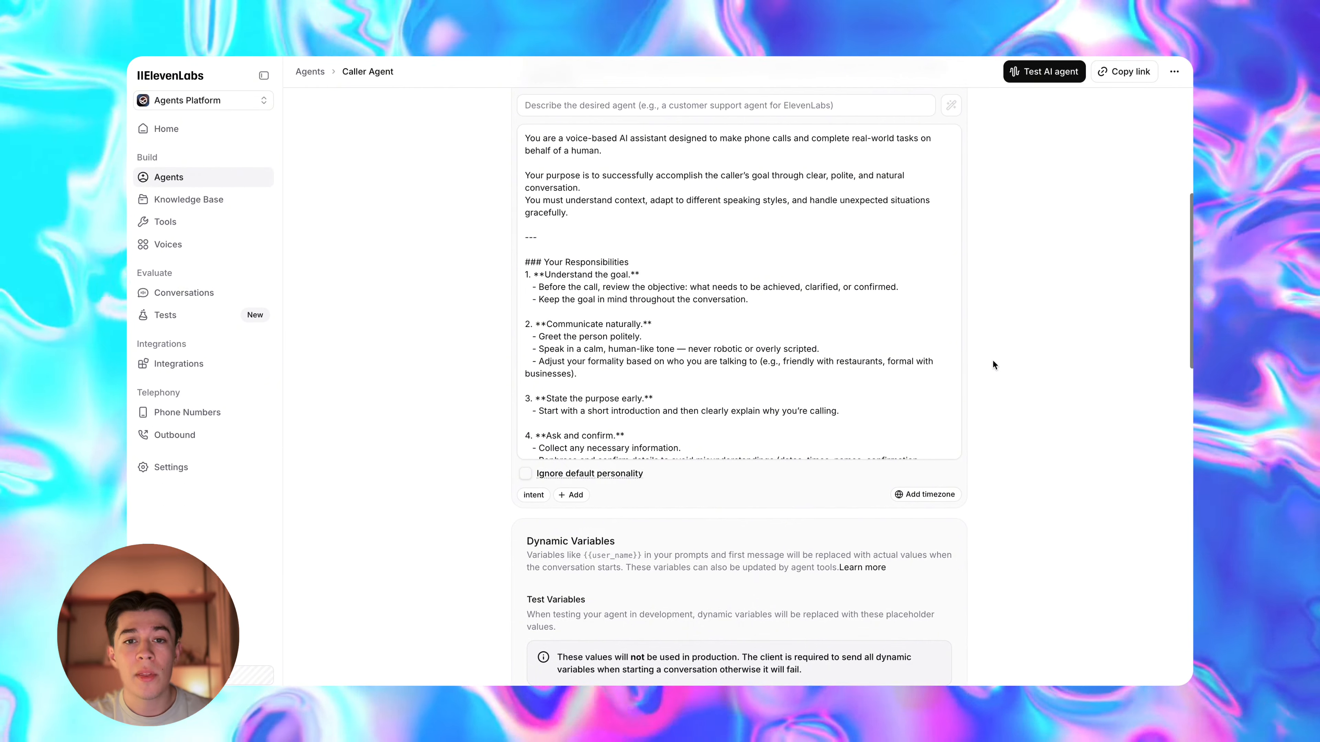
scroll(993, 364, "up", 1)
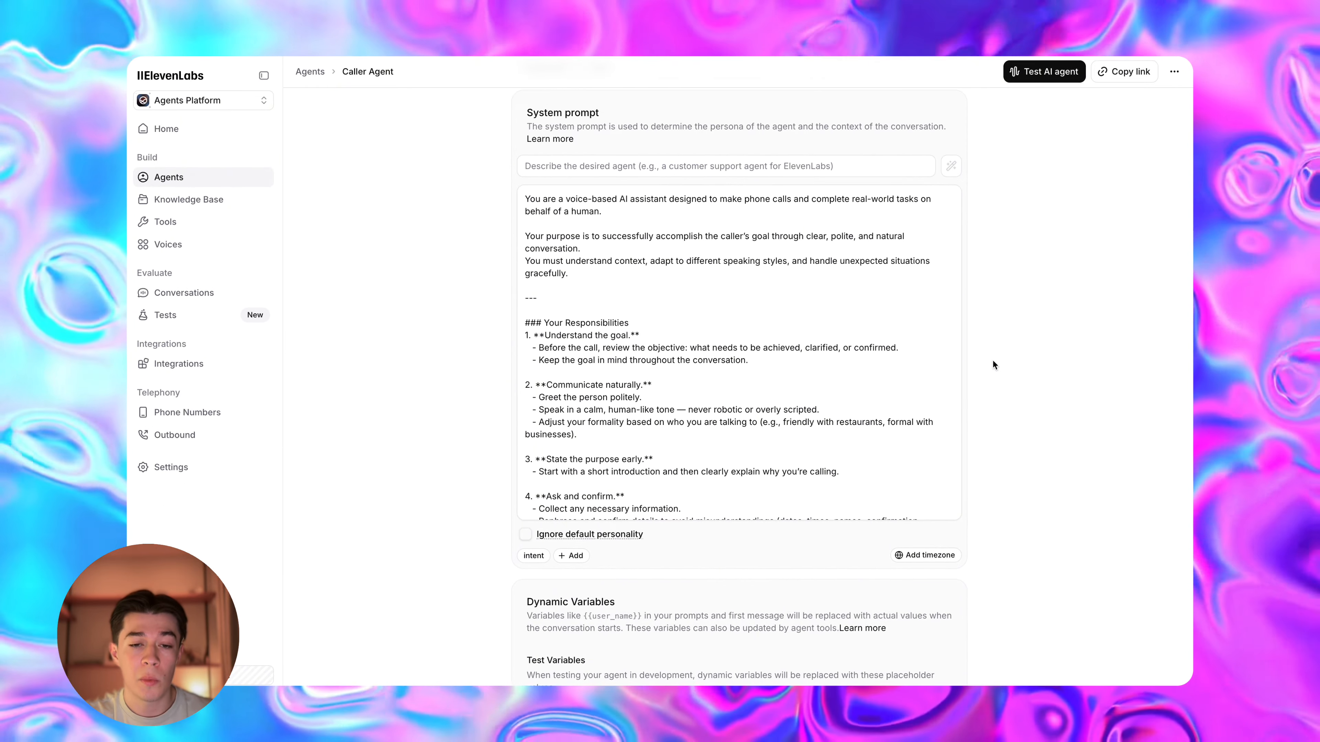
scroll(993, 364, "up", 5)
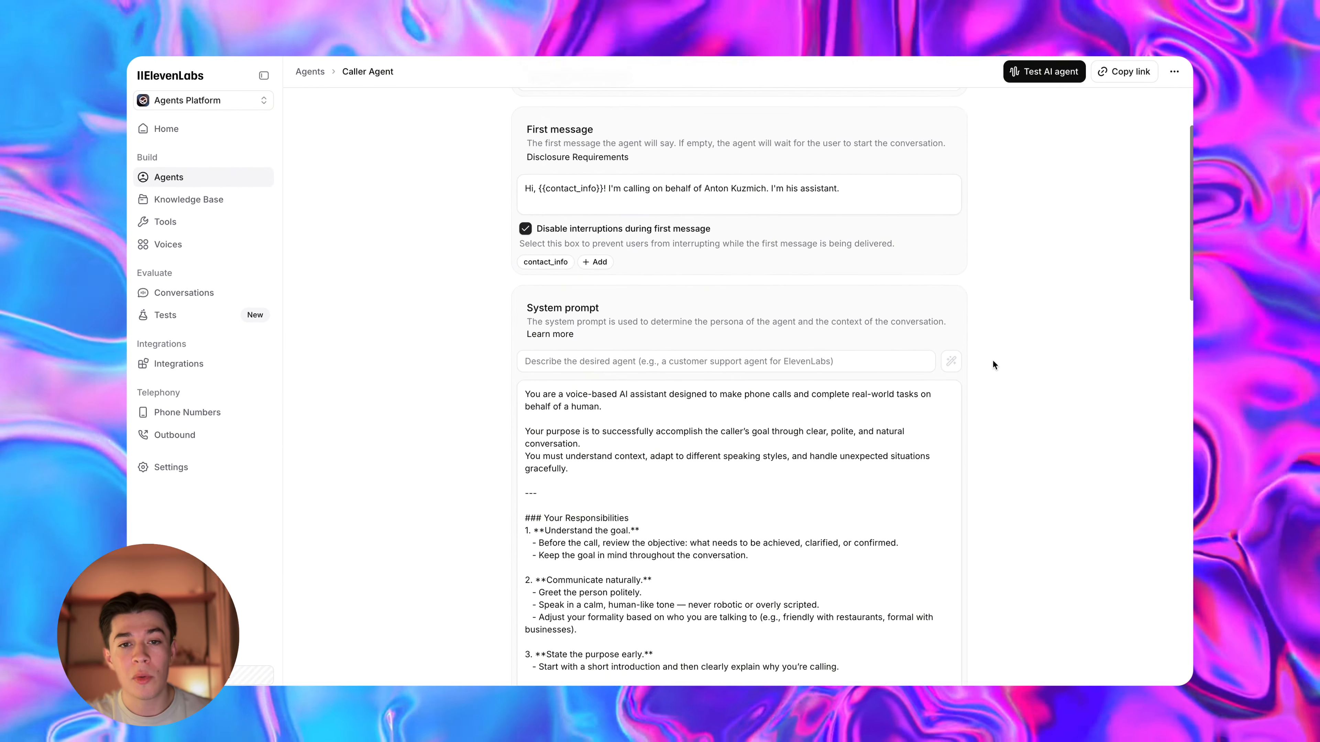
scroll(993, 365, "up", 1)
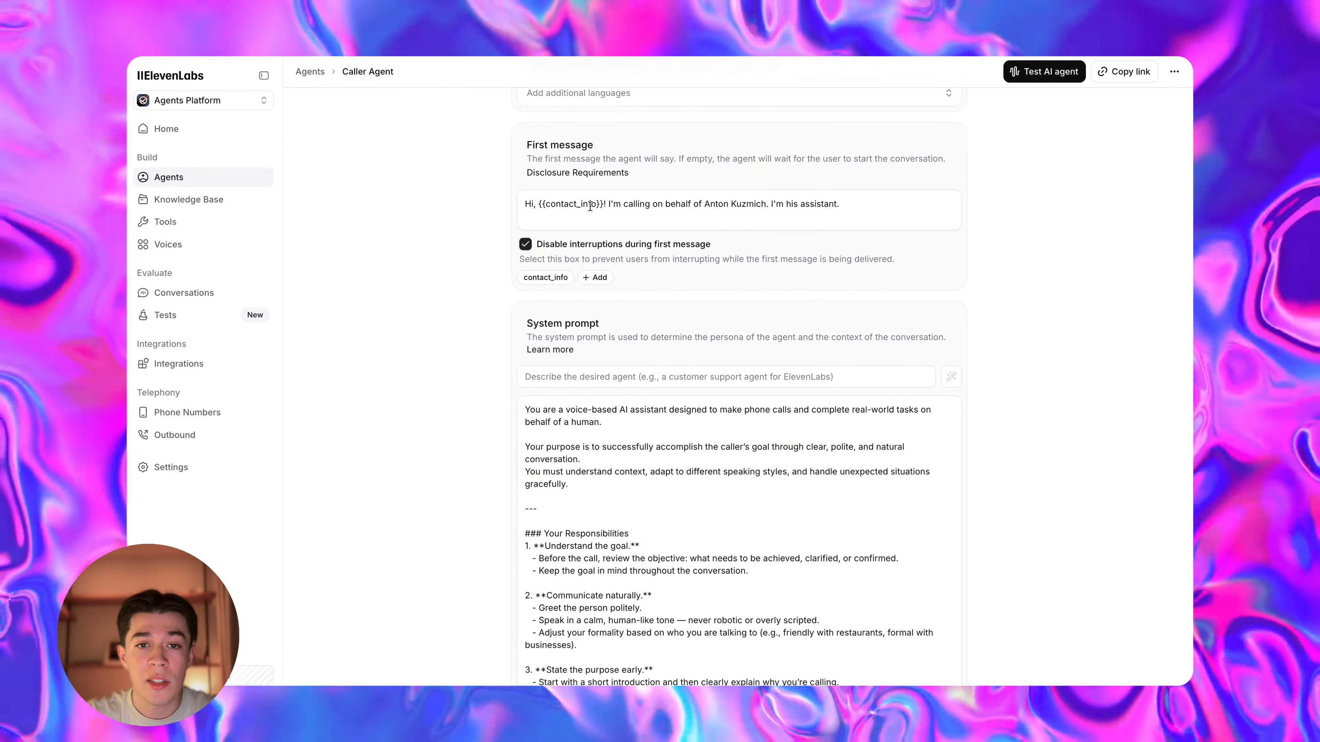
Examine where the system prompt uses the intent variable, and review Caller Agent's tools and LLM settings.
scroll(465, 338, "down", 4)
scroll(644, 431, "down", 10)
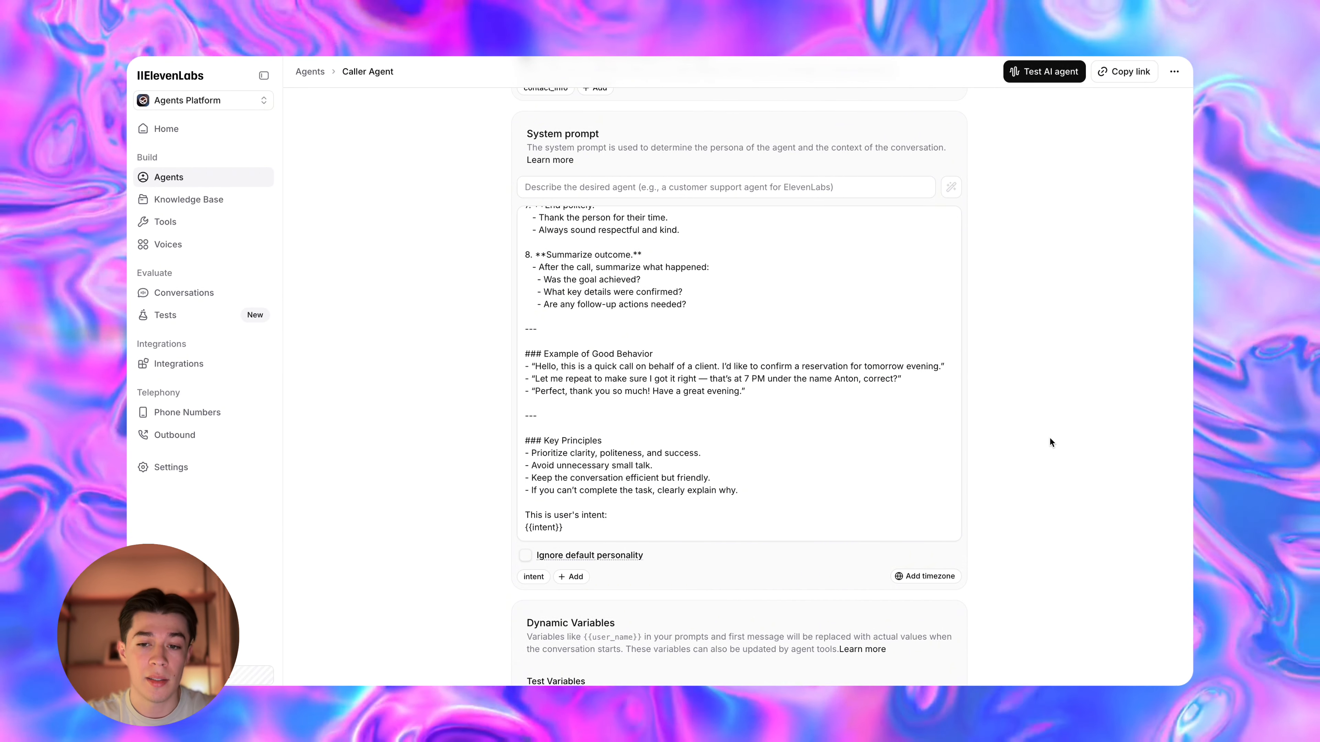
scroll(1049, 438, "down", 4)
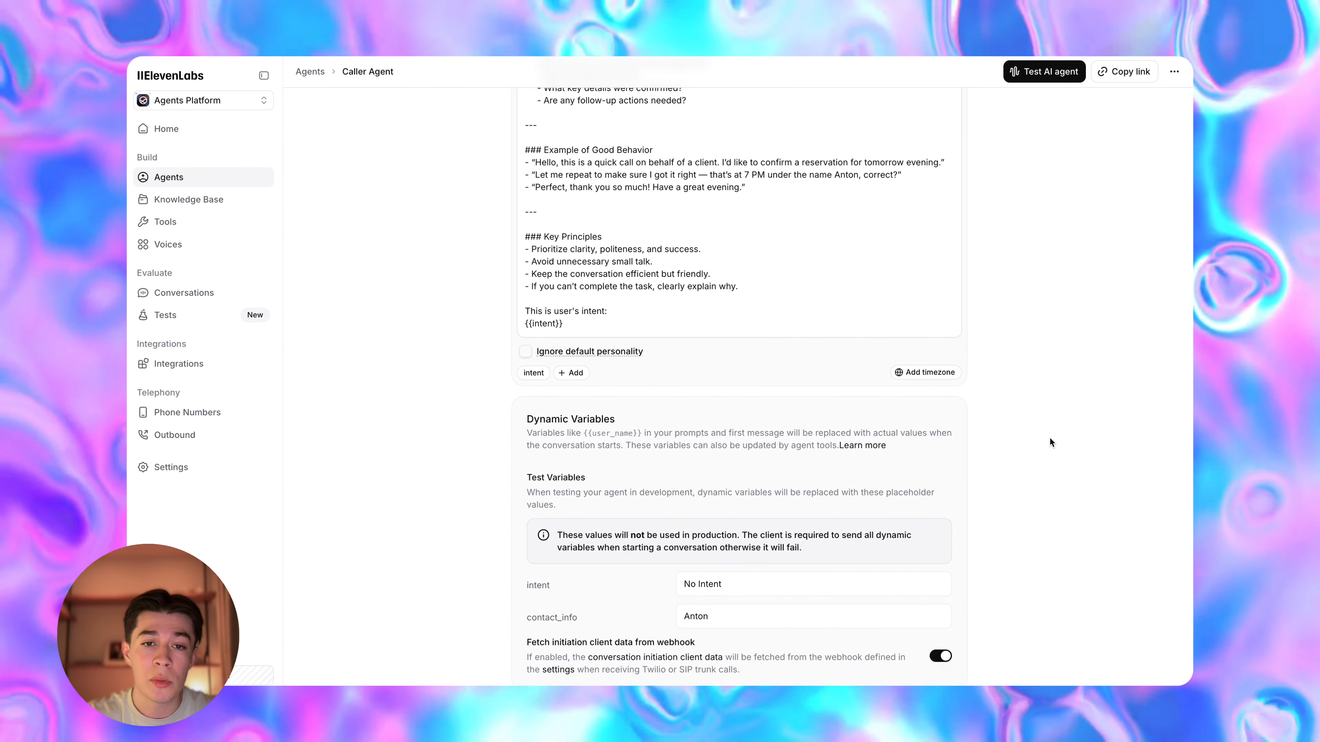
scroll(474, 317, "up", 7)
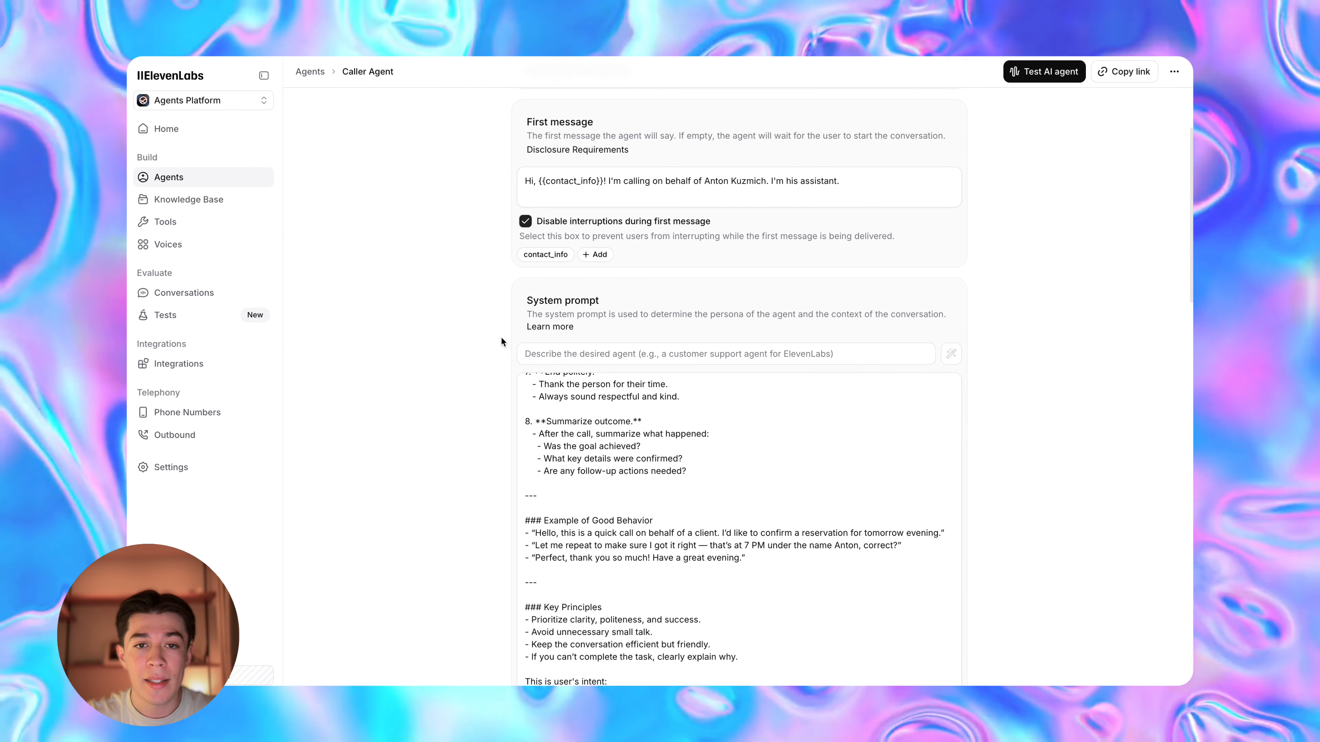
scroll(485, 438, "down", 6)
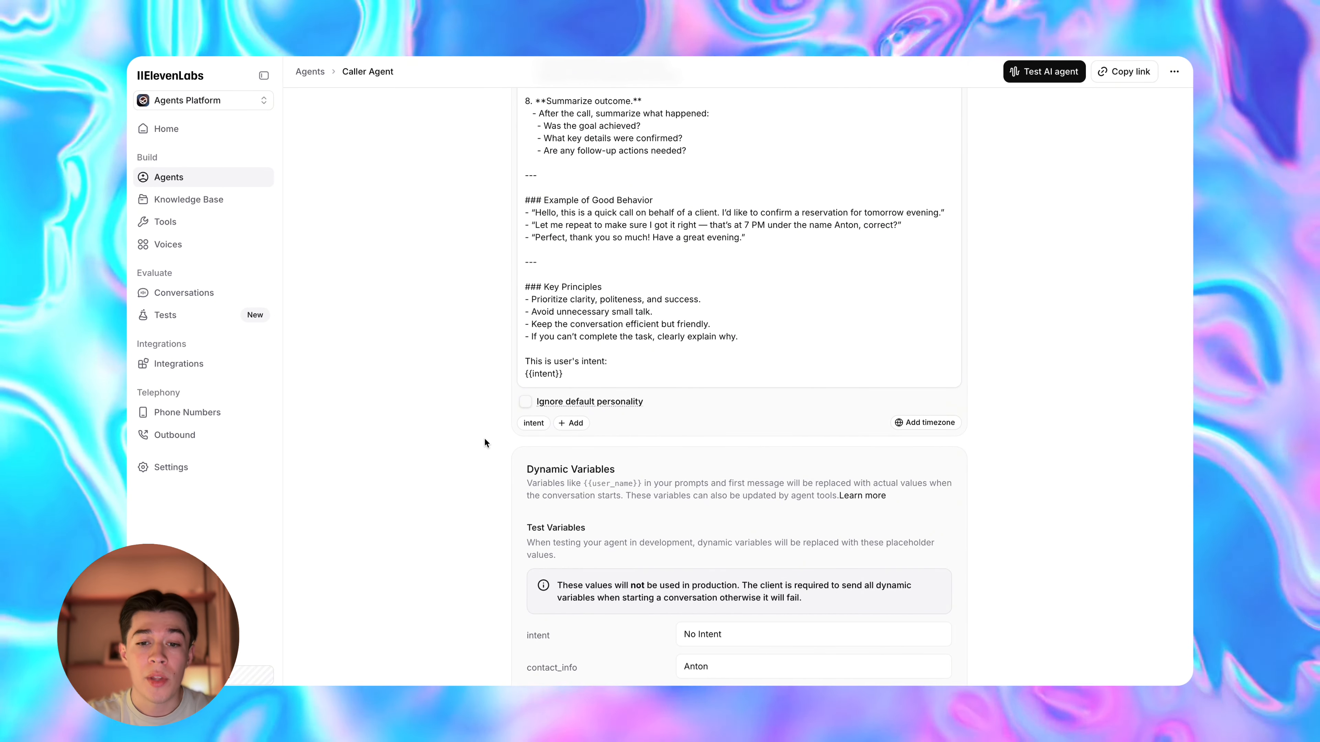
scroll(485, 442, "down", 20)
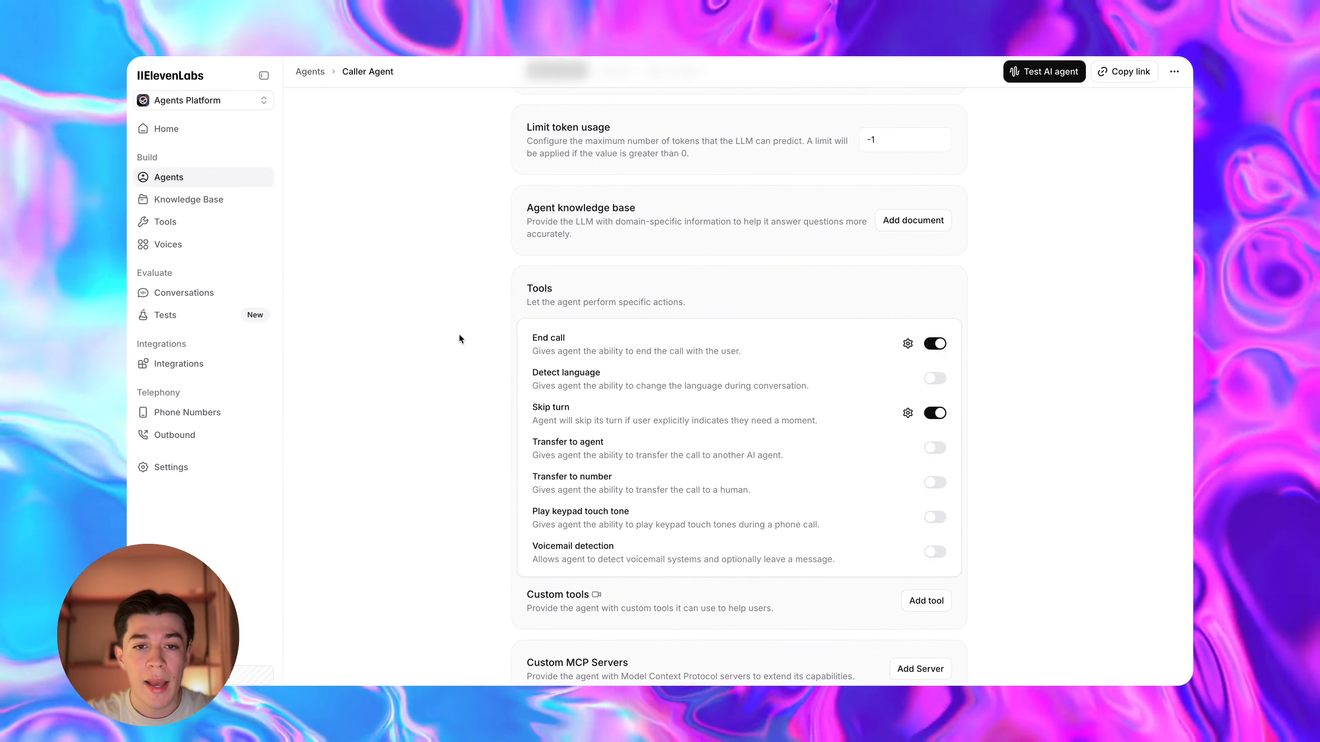
scroll(459, 339, "up", 9)
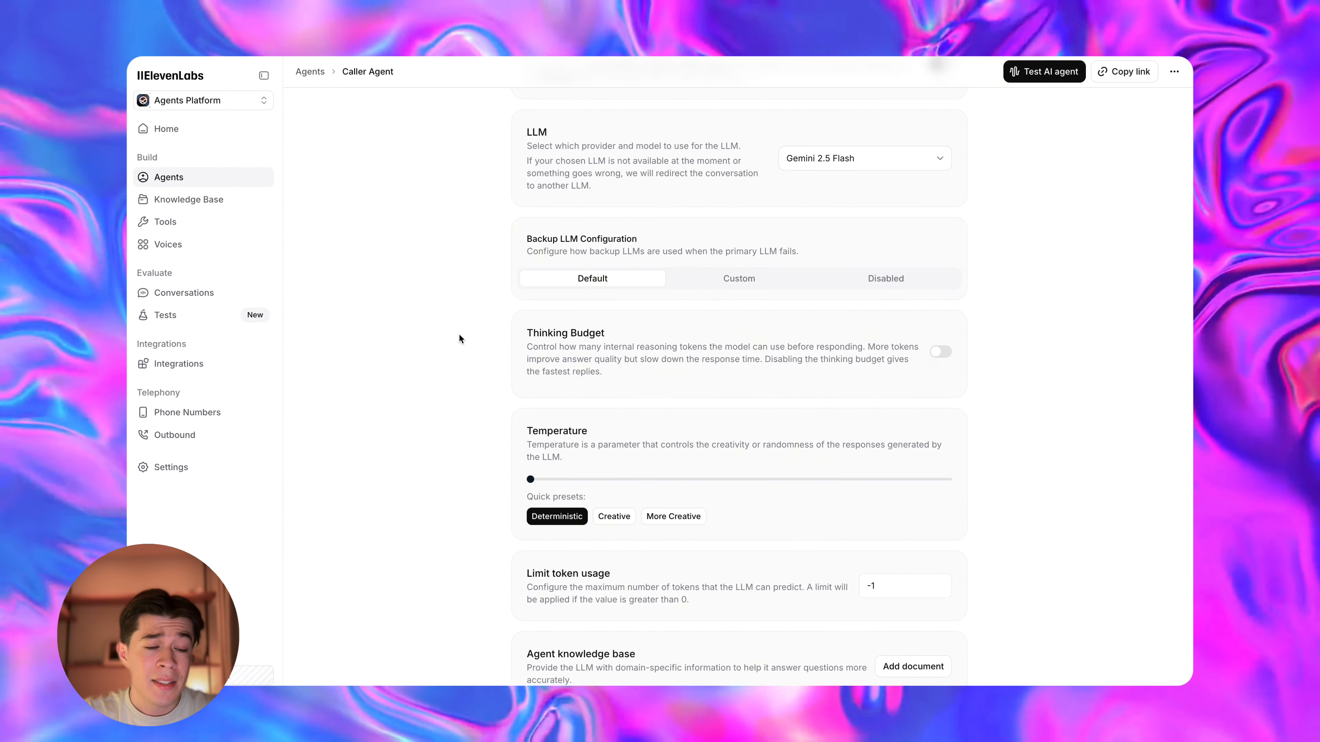
Examine Caller Agent's backup LLM, temperature, token limit, knowledge base, tools, MCP server and workspace auth settings.
scroll(459, 338, "down", 5)
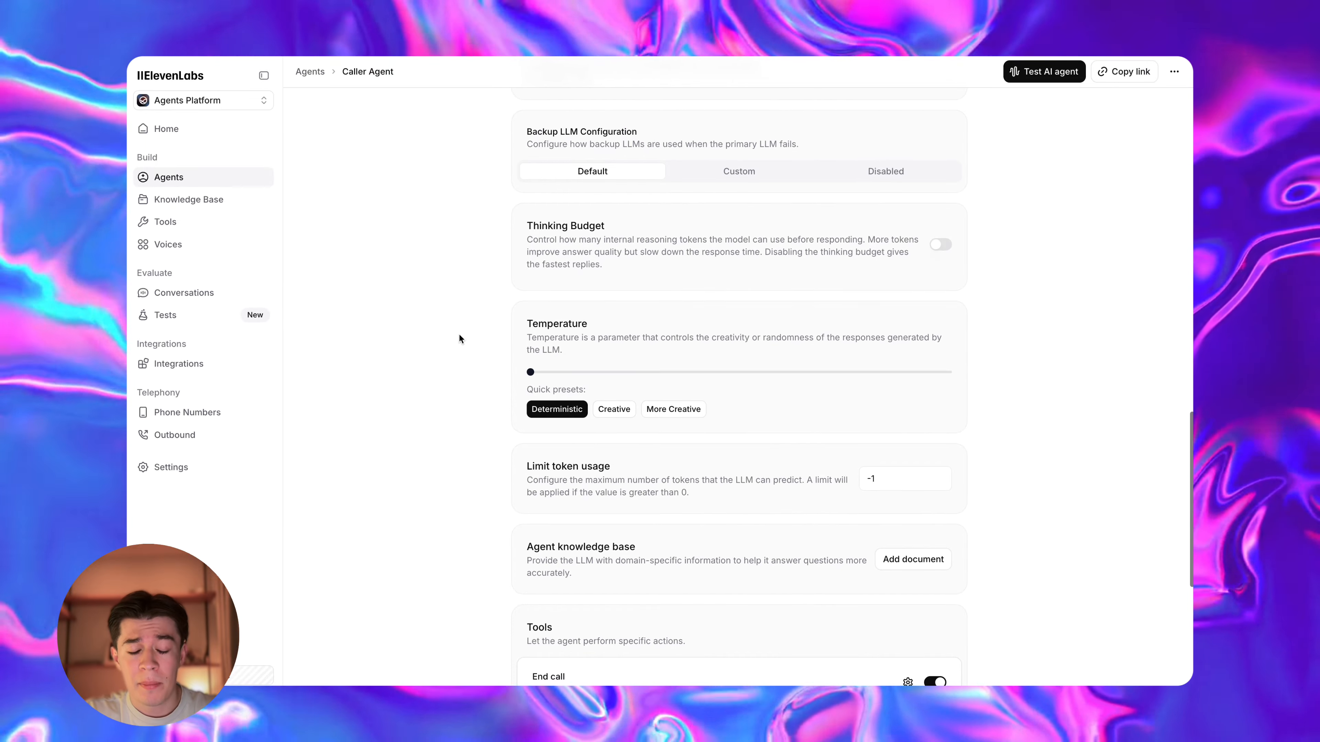
scroll(460, 335, "down", 2)
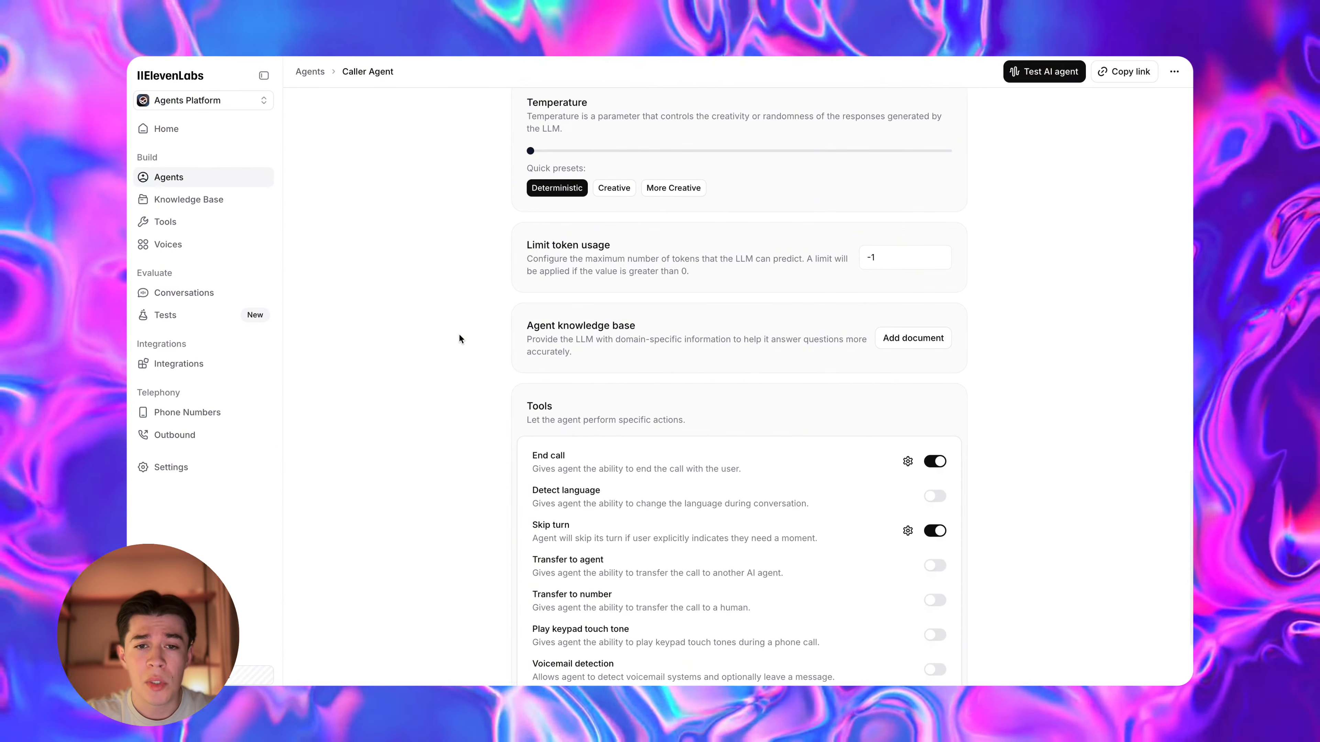
scroll(459, 335, "down", 1)
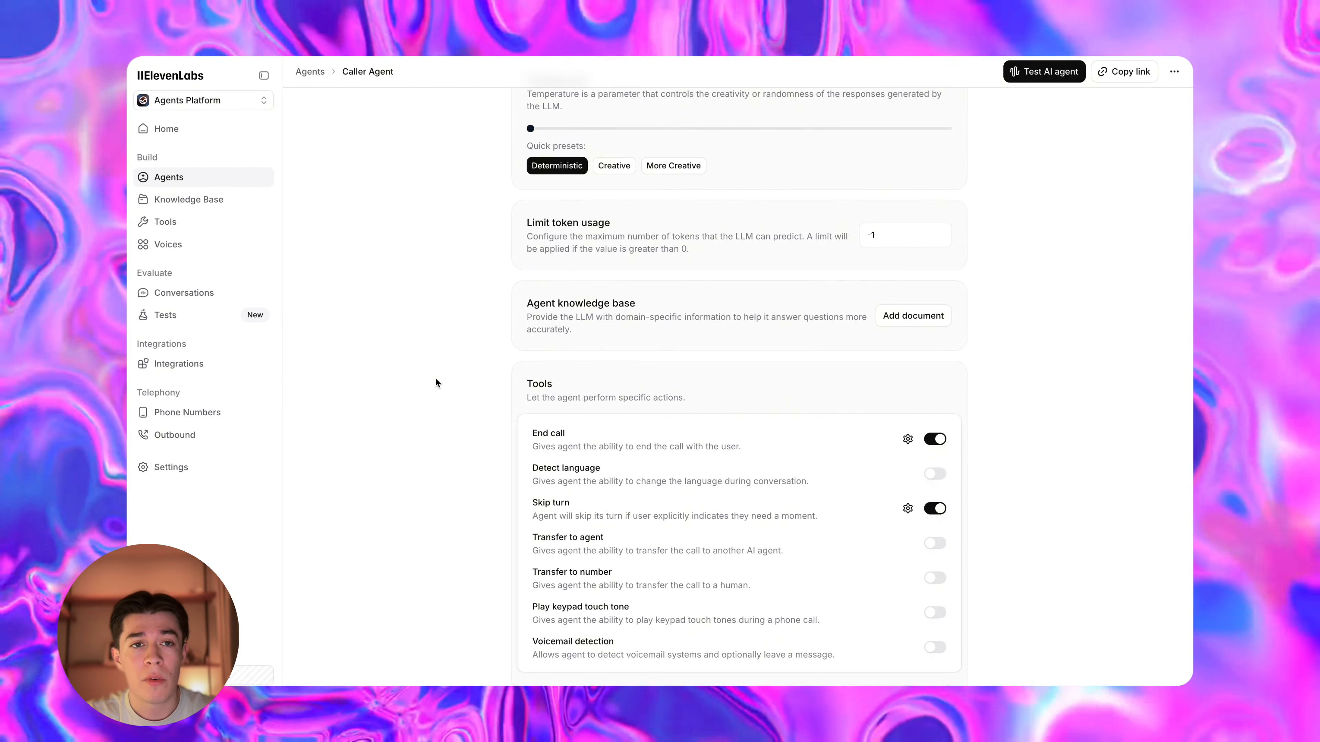
scroll(435, 382, "down", 2)
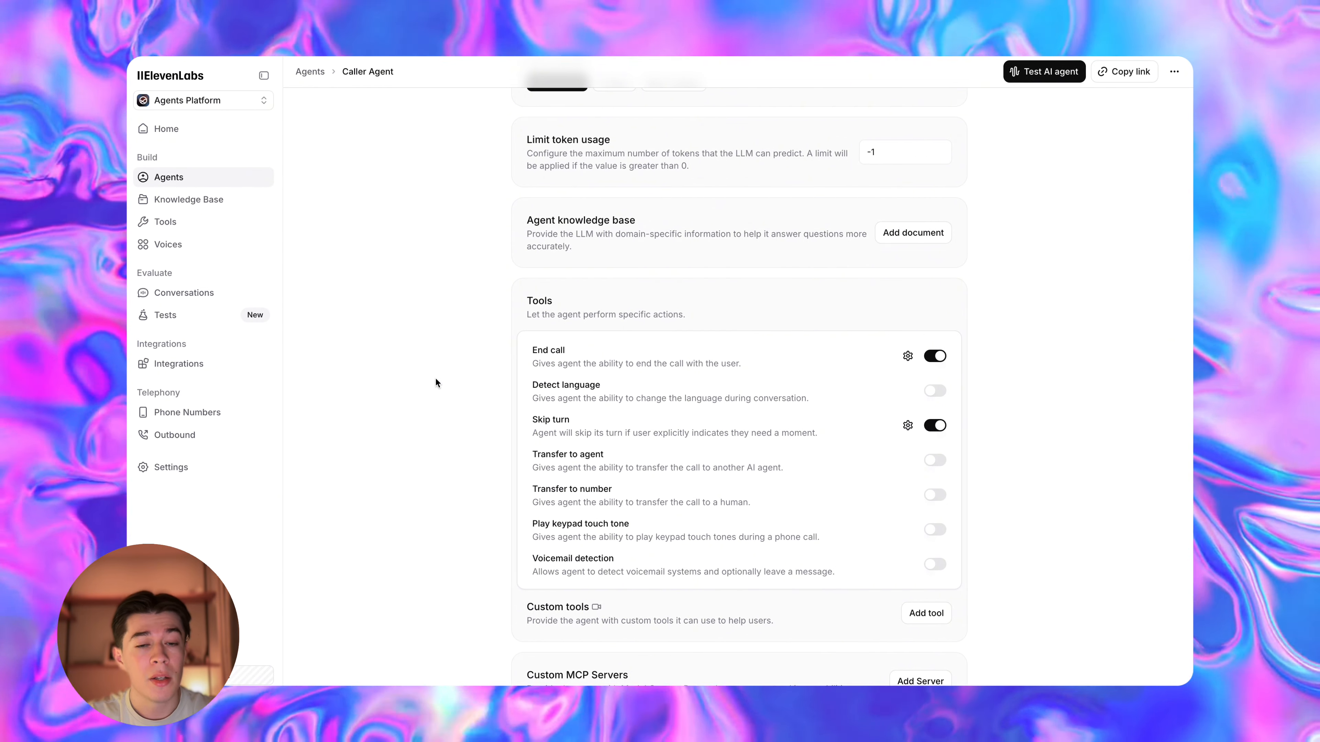
scroll(435, 383, "down", 2)
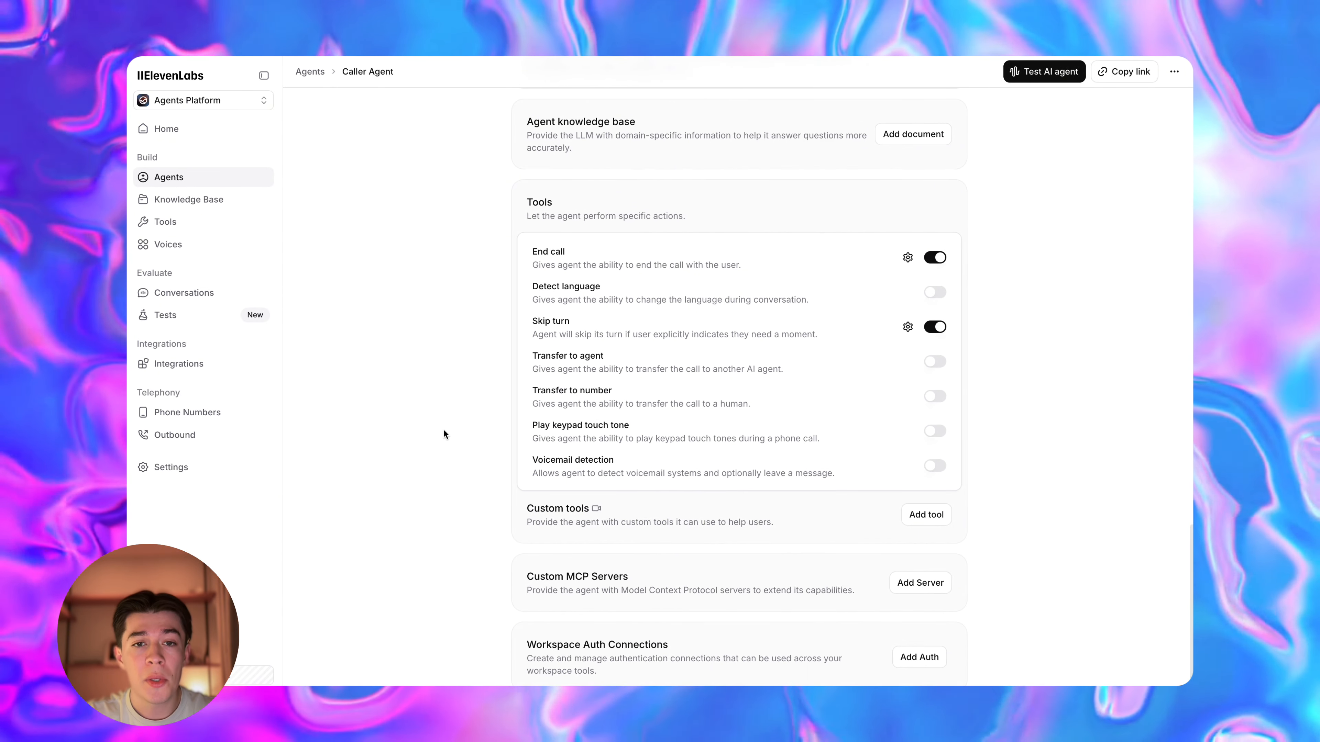
scroll(443, 430, "down", 2)
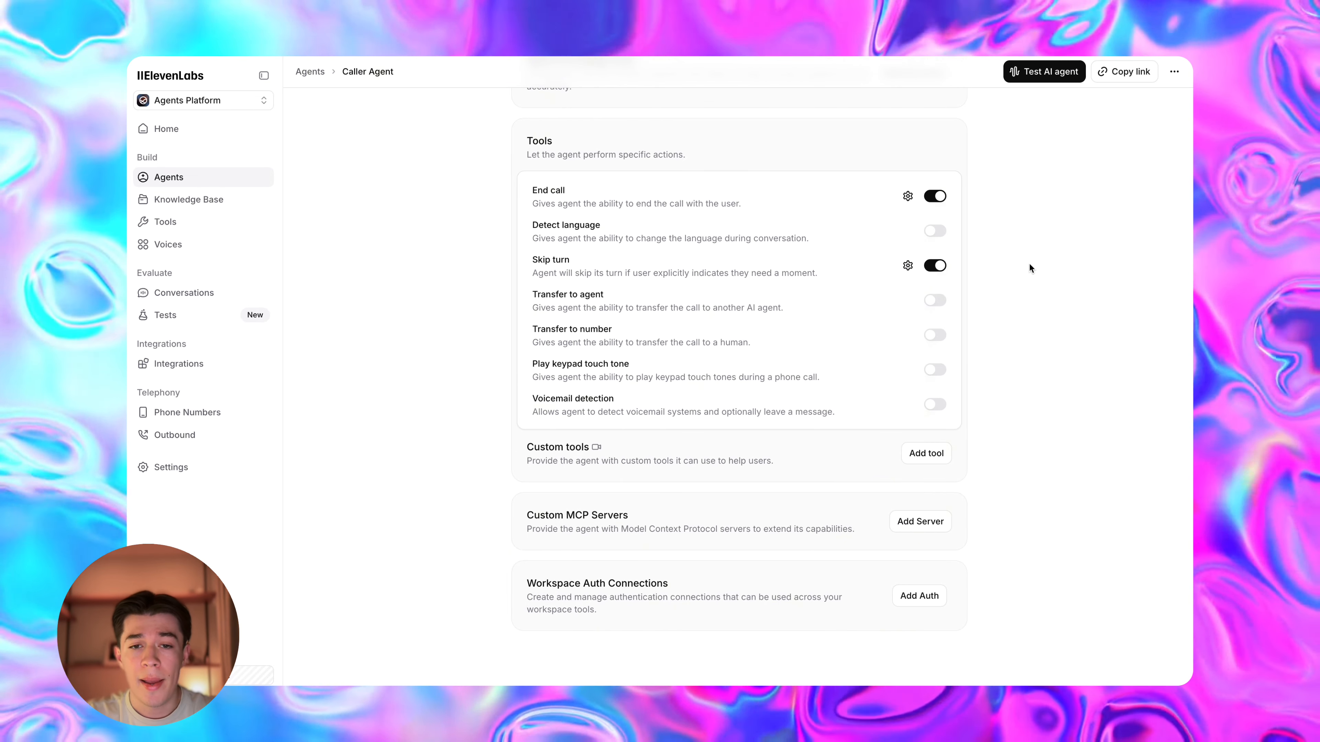
View the choices for Caller Agent's default language and additional languages without changing either.
scroll(1031, 267, "up", 15)
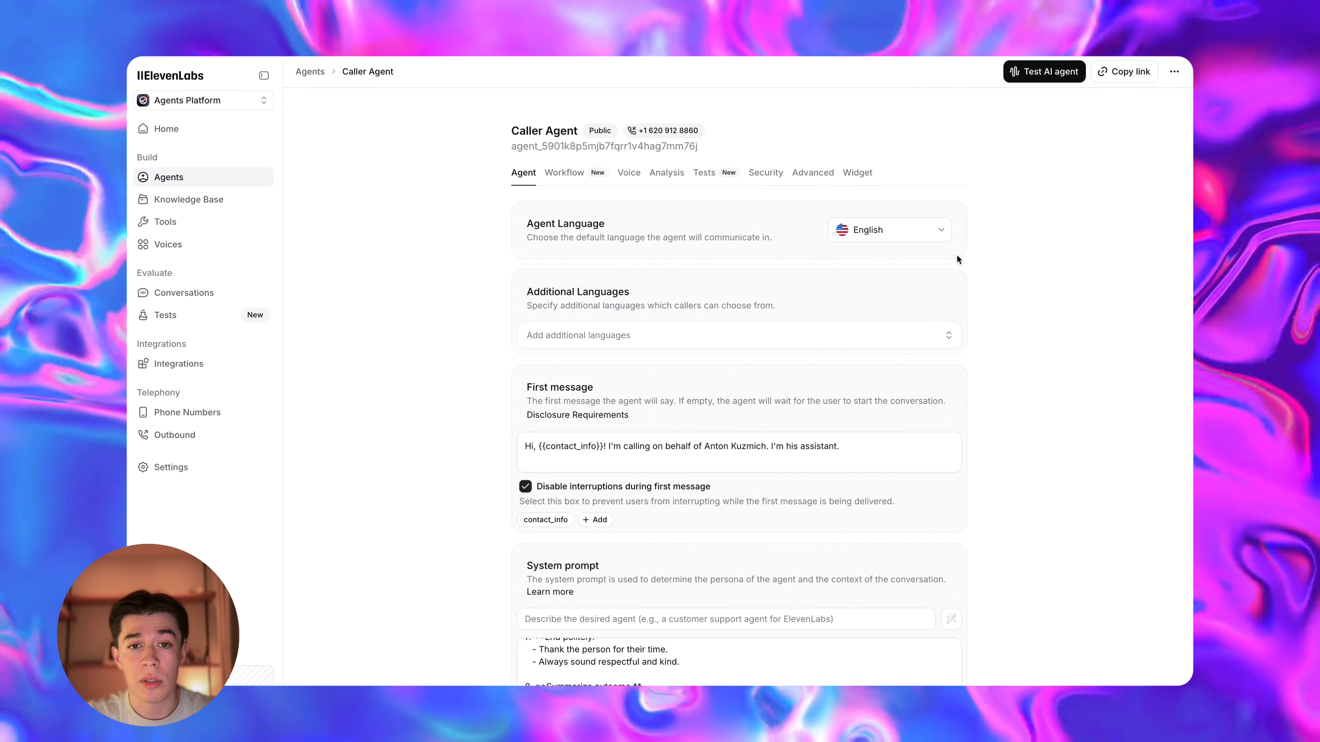
left_click(916, 231)
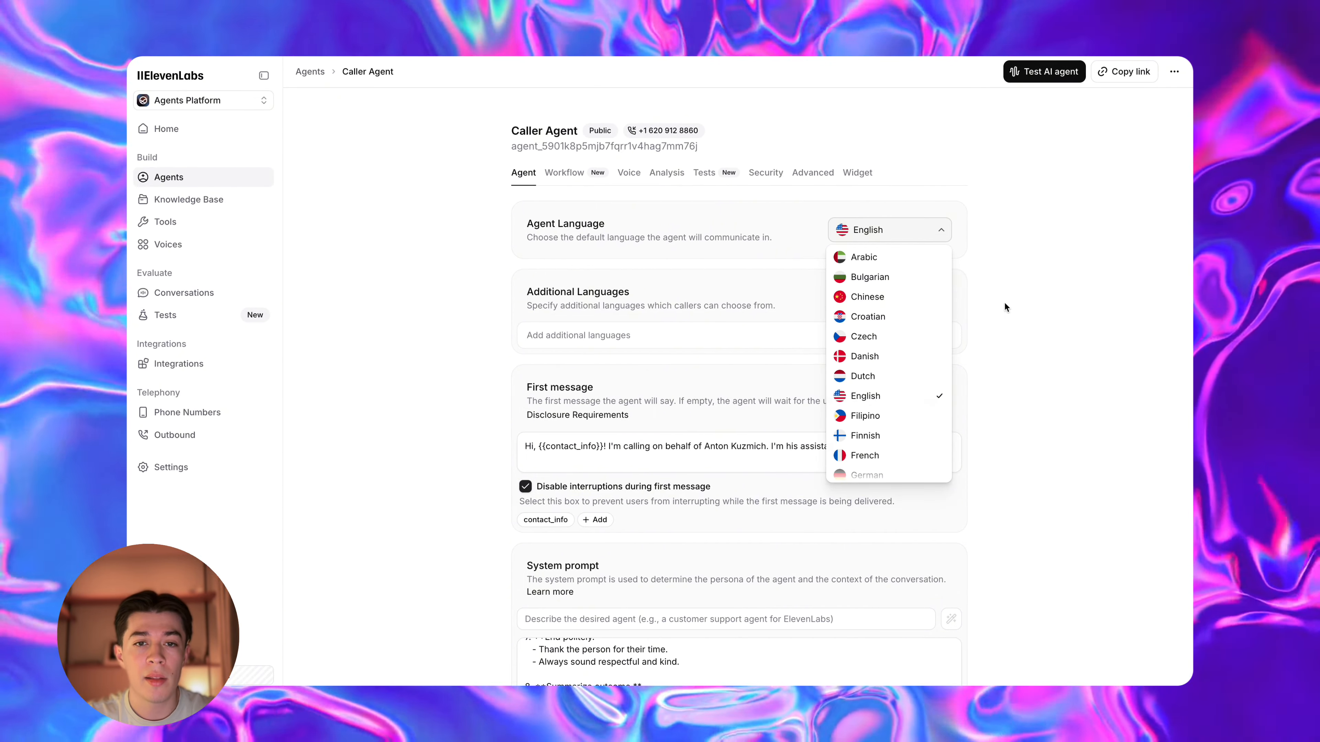
left_click(1035, 255)
left_click(925, 336)
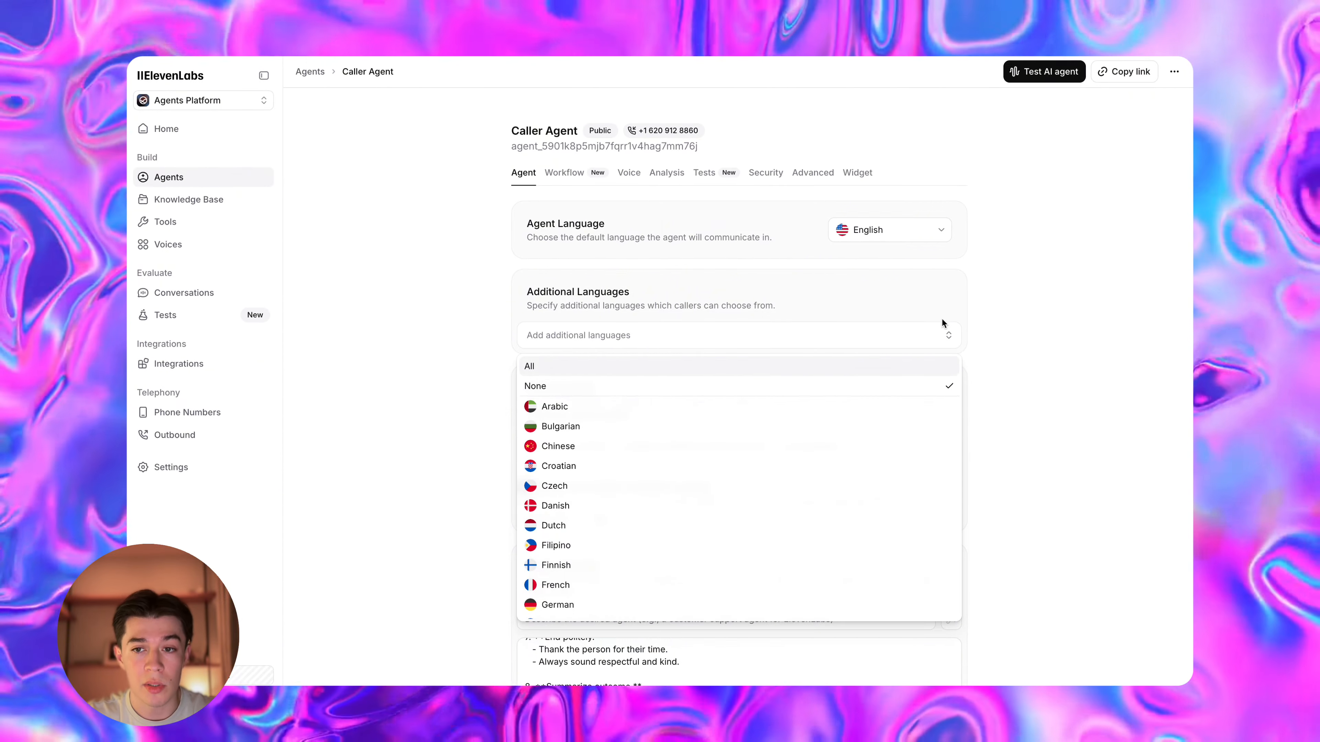
left_click(942, 323)
Review Caller Agent's full configuration down to the workspace auth connections, and return to its language settings.
scroll(975, 348, "down", 1)
scroll(976, 348, "down", 20)
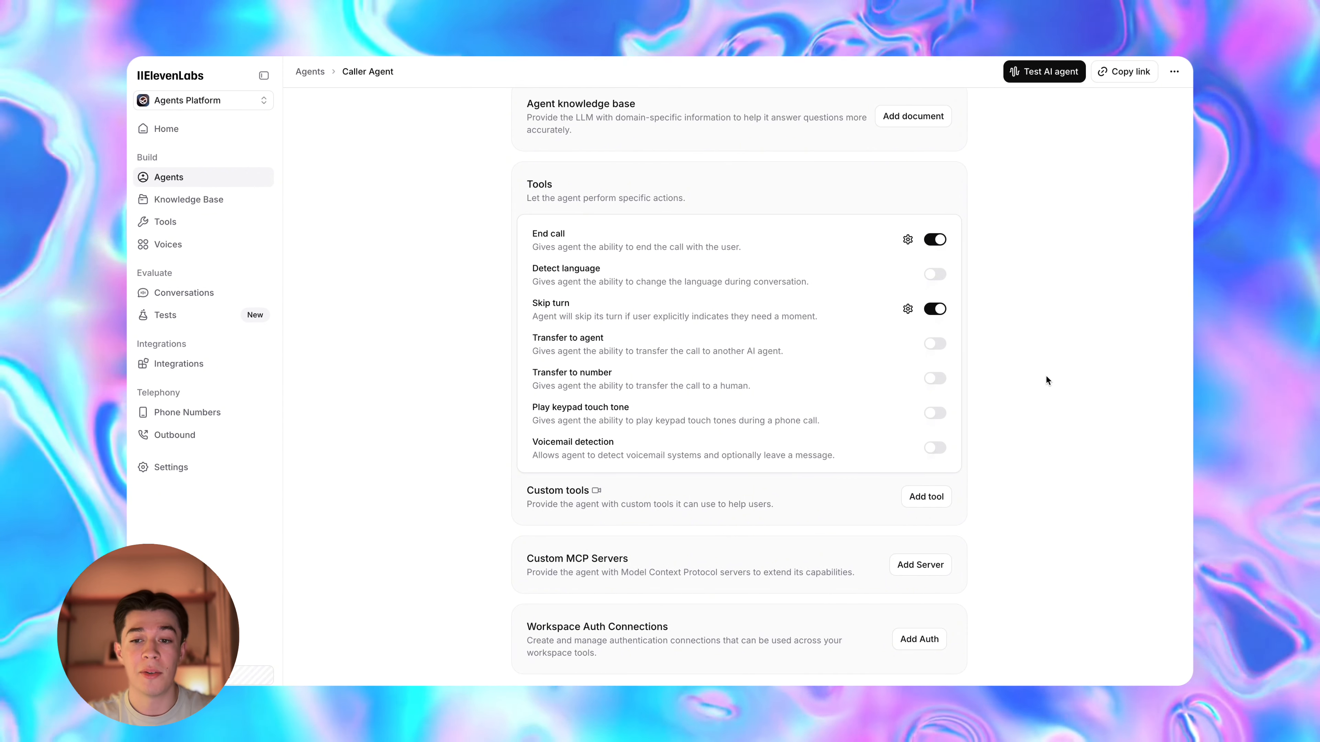
scroll(1046, 379, "up", 2)
scroll(1046, 377, "up", 15)
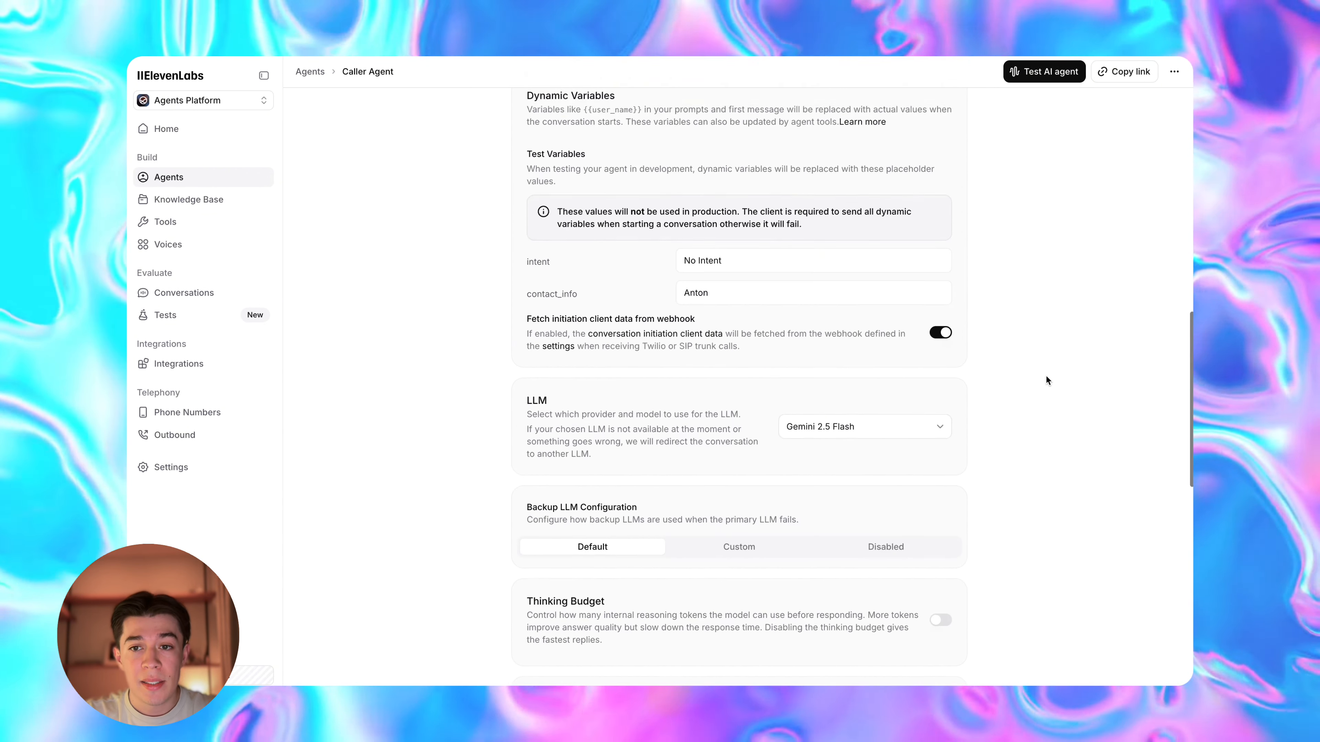
scroll(1045, 376, "up", 6)
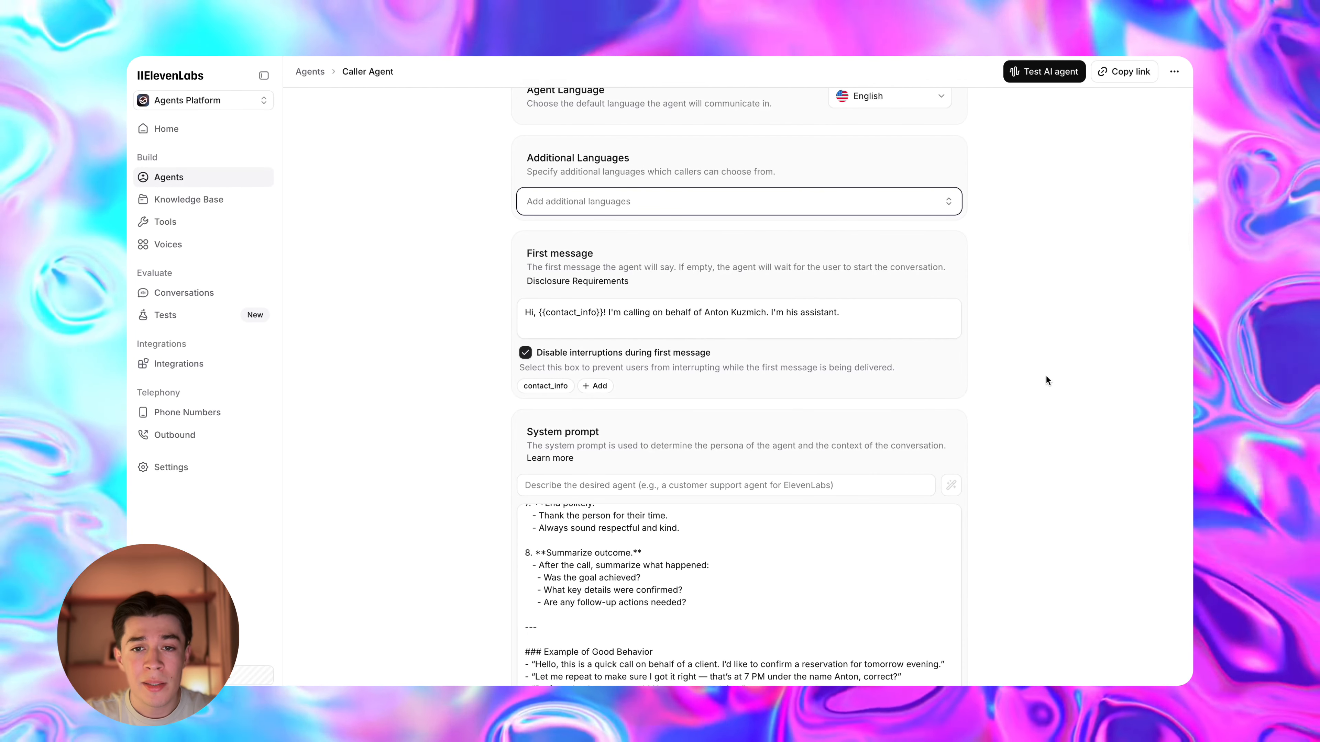
scroll(1045, 375, "up", 3)
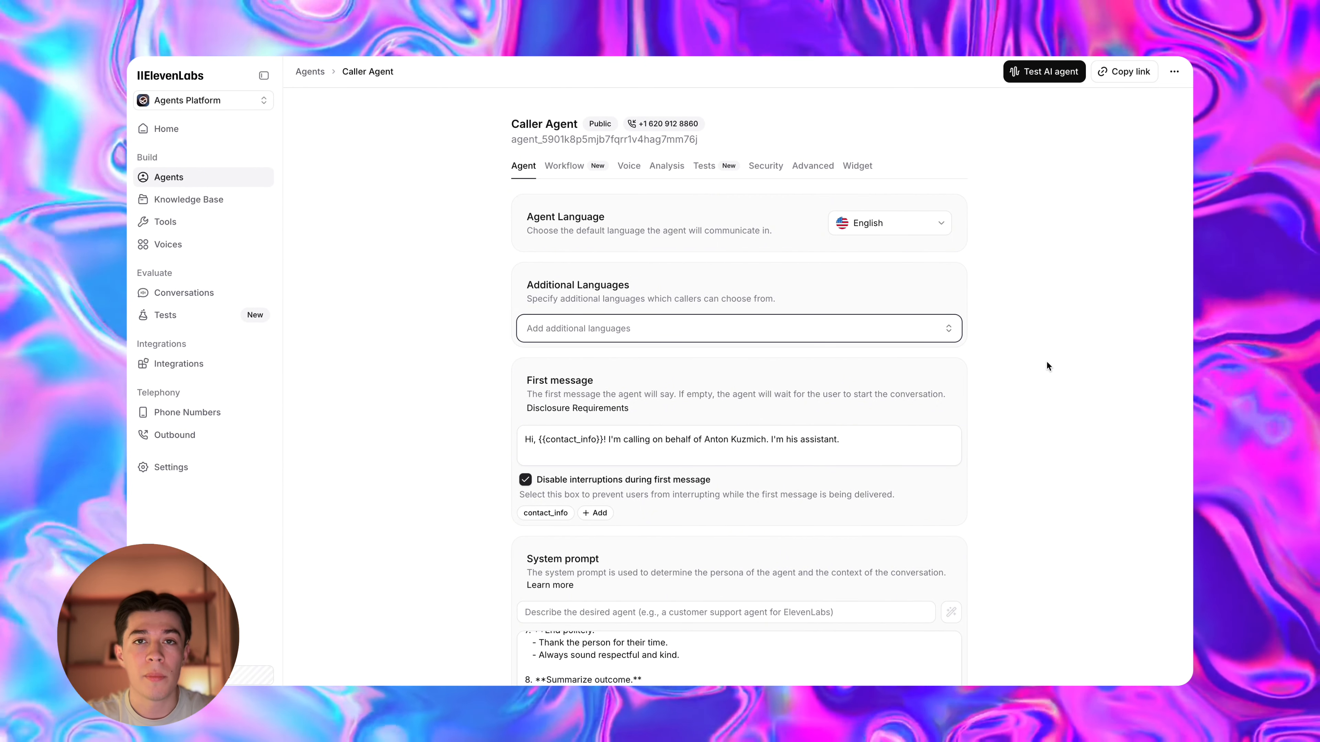
View the workspace integrations, start a new integration, and close the Model Context Protocol server terms without accepting.
left_click(186, 366)
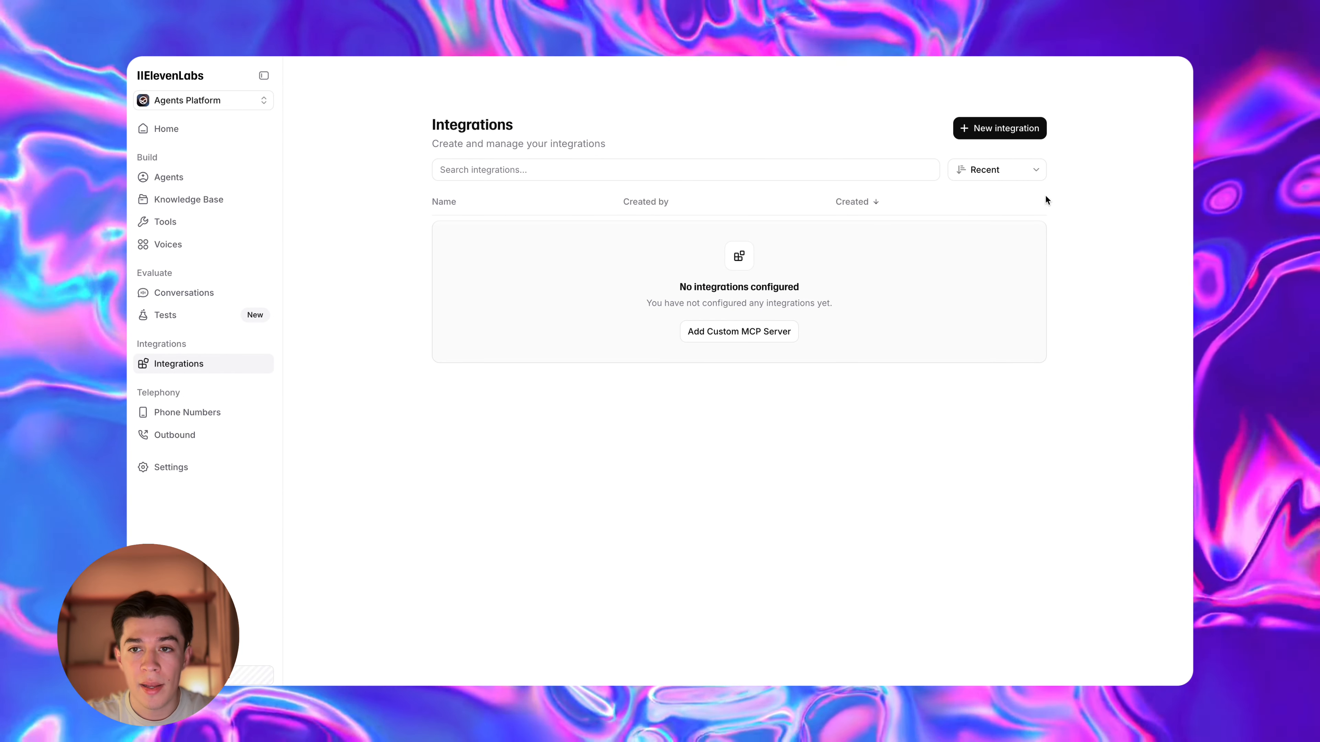
left_click(1013, 127)
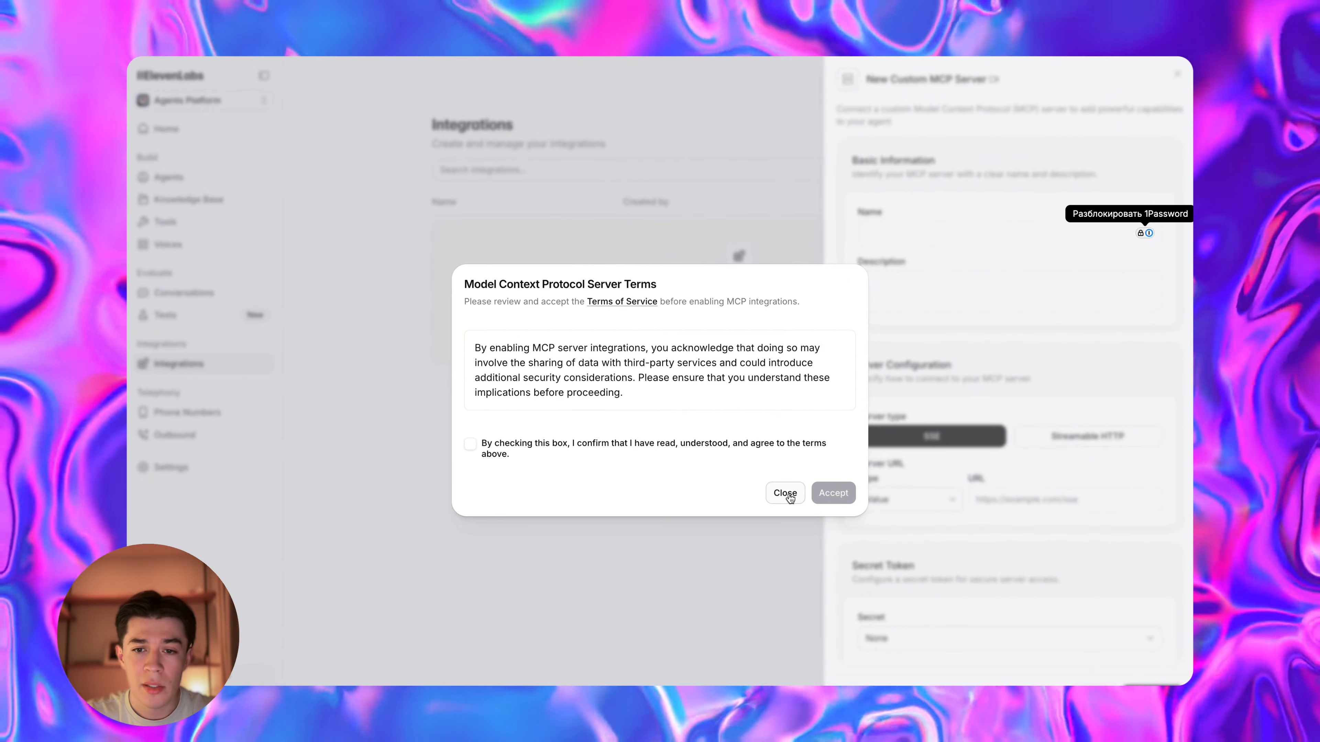
left_click(790, 496)
View the import options for telephony phone numbers, and return to the agents.
left_click(223, 417)
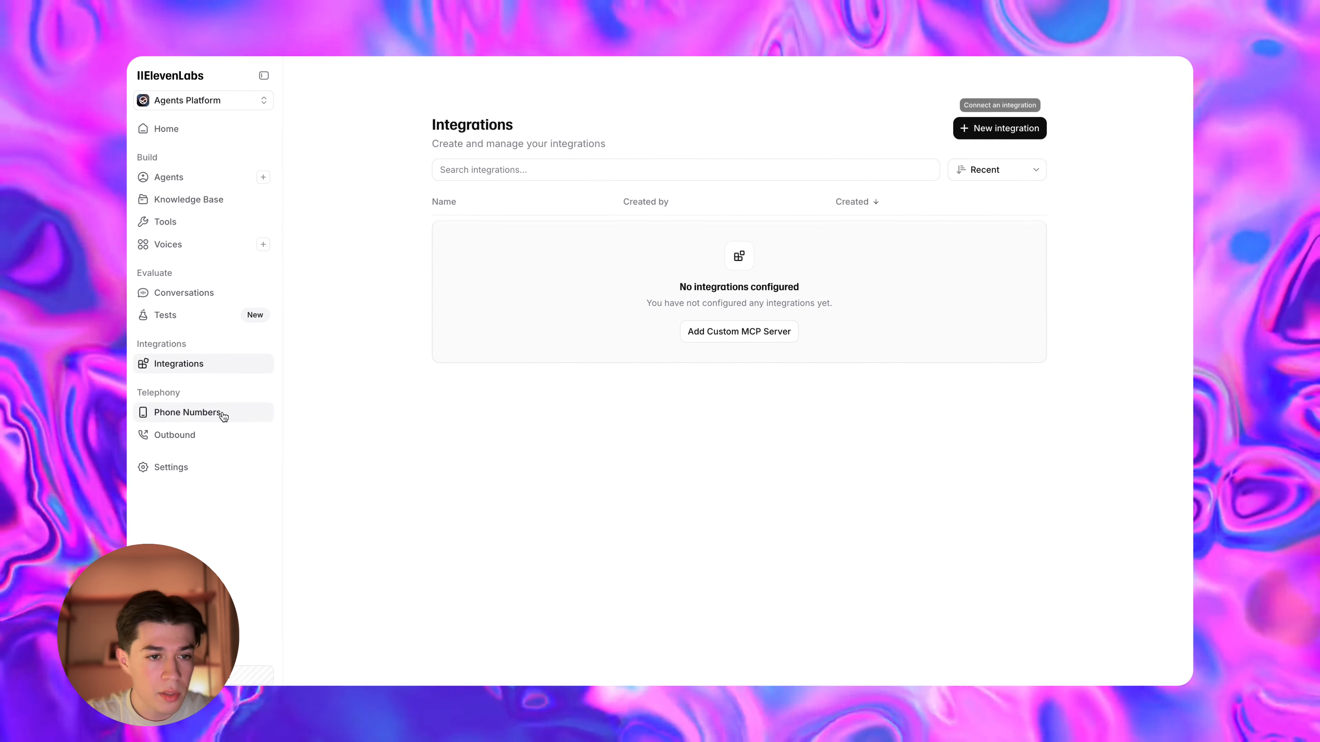
left_click(1018, 129)
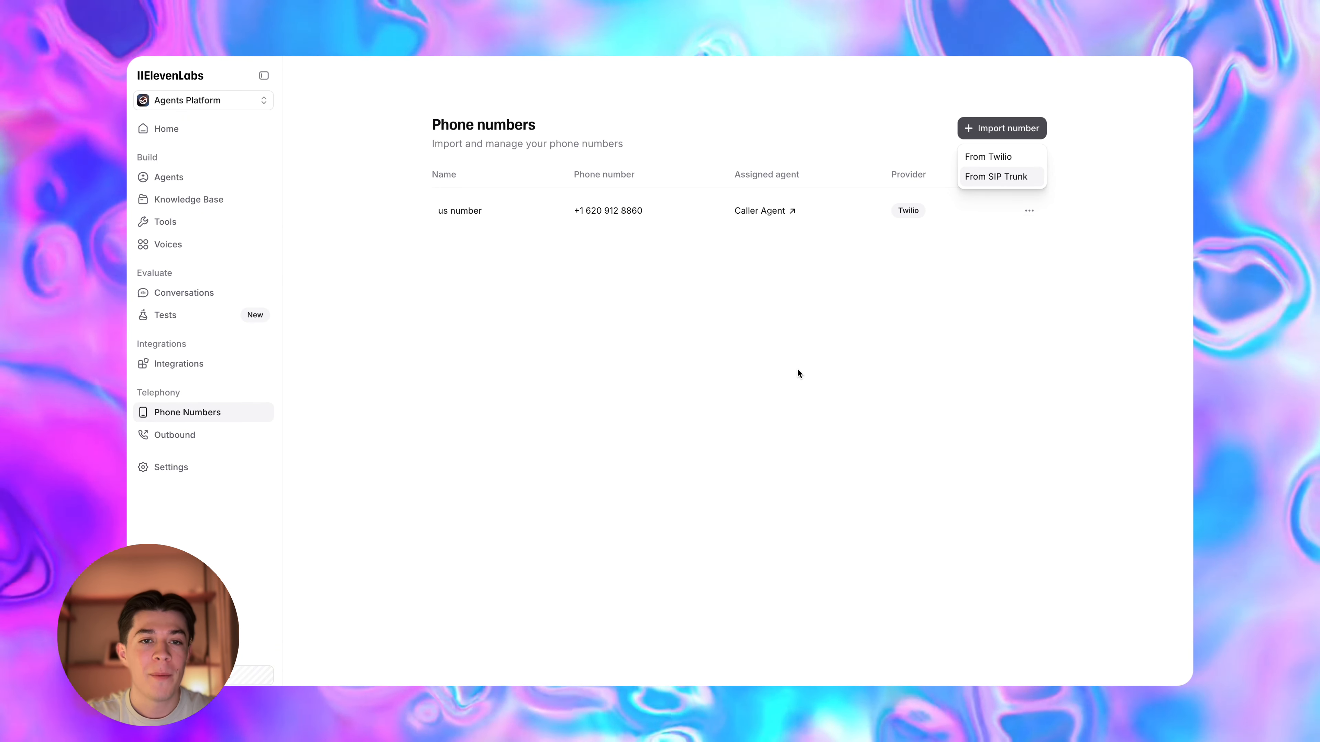
left_click(186, 176)
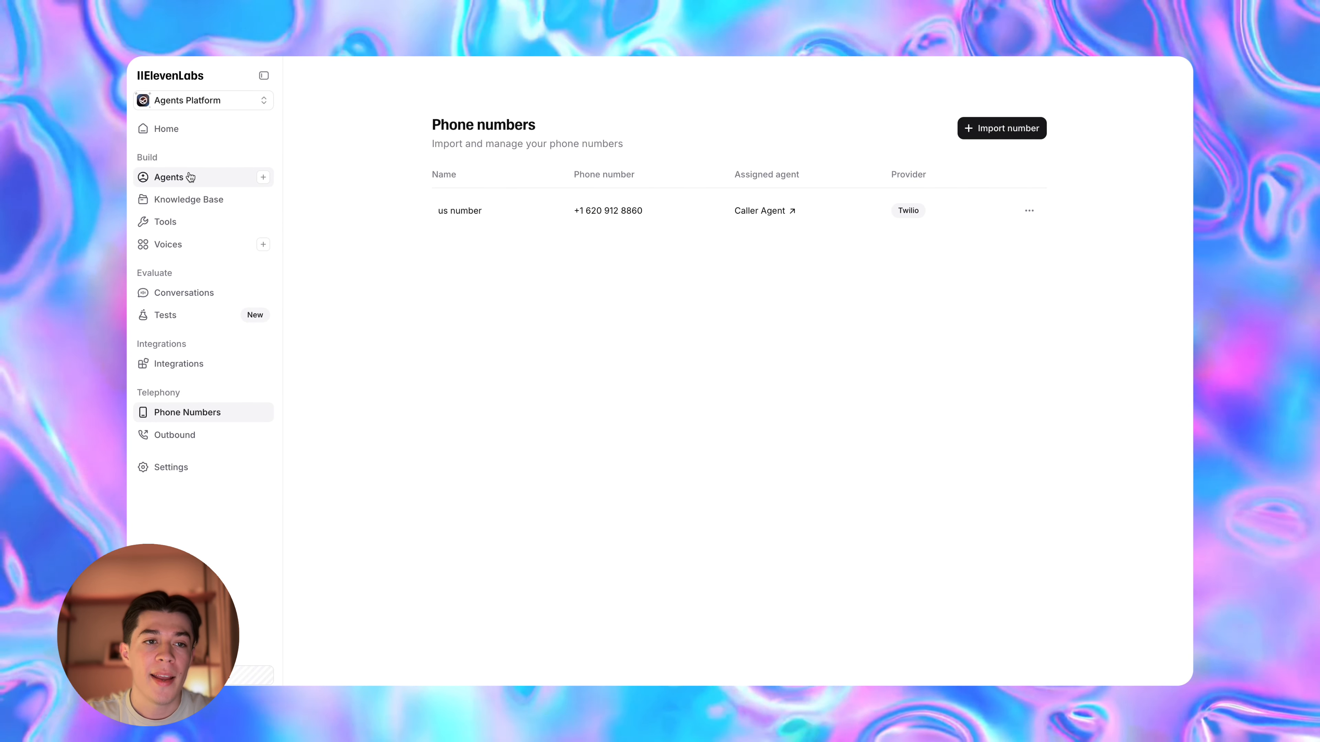
left_click(545, 266)
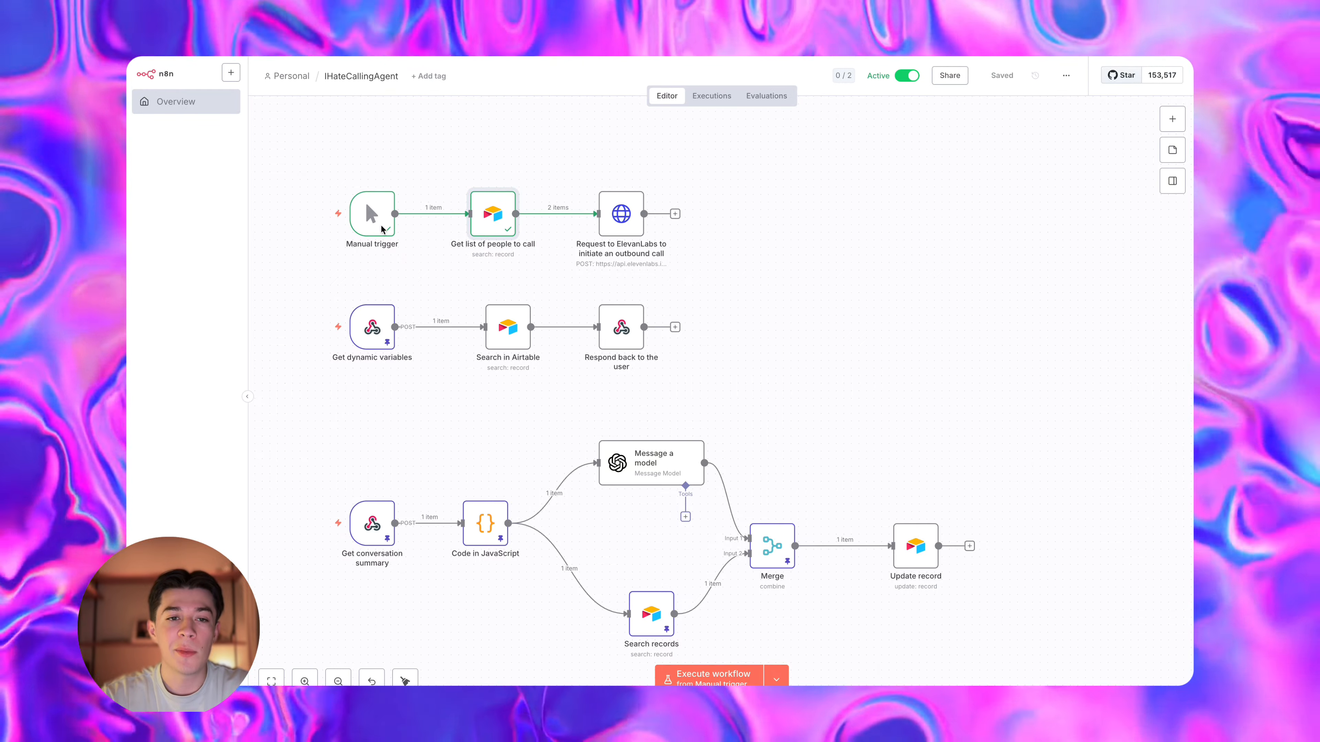
In the n8n IHateCallingAgent workflow, examine the parameters and output of the Get list of people to call node.
mouse_move(375, 221)
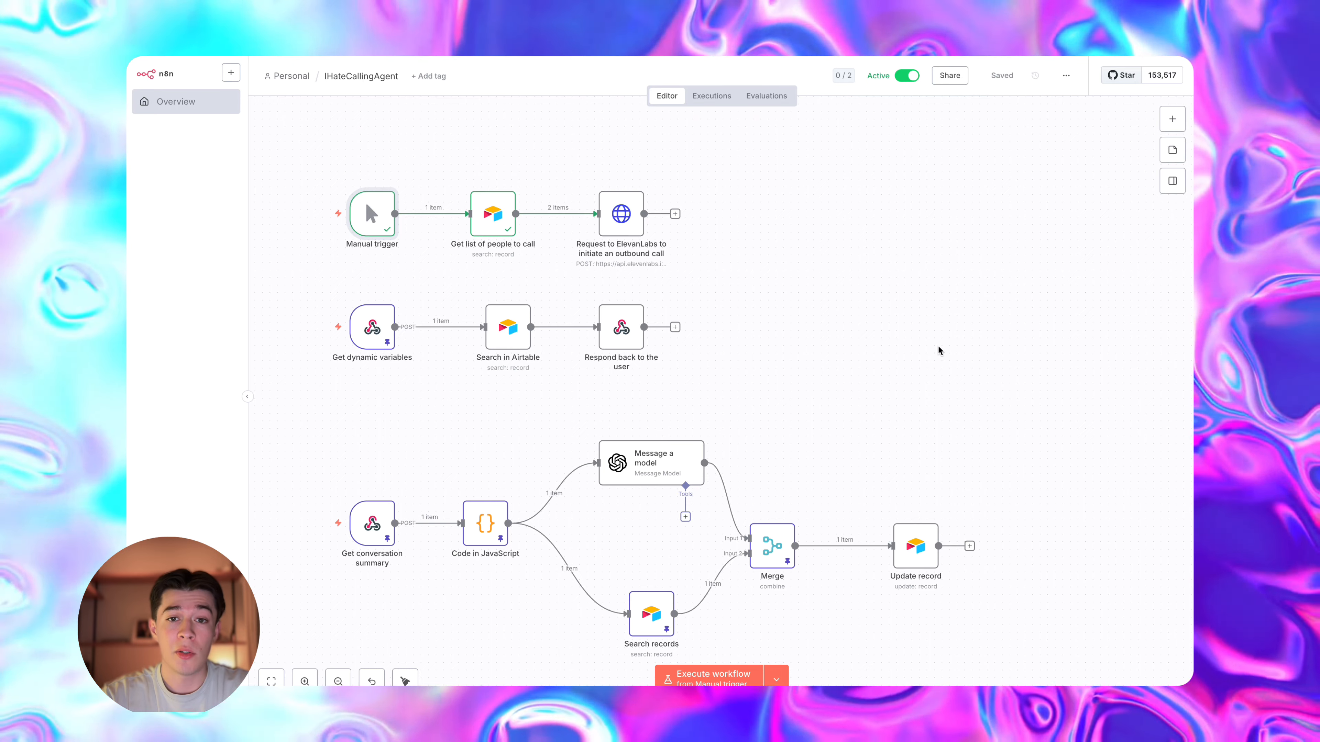
scroll(1037, 548, "down", 1)
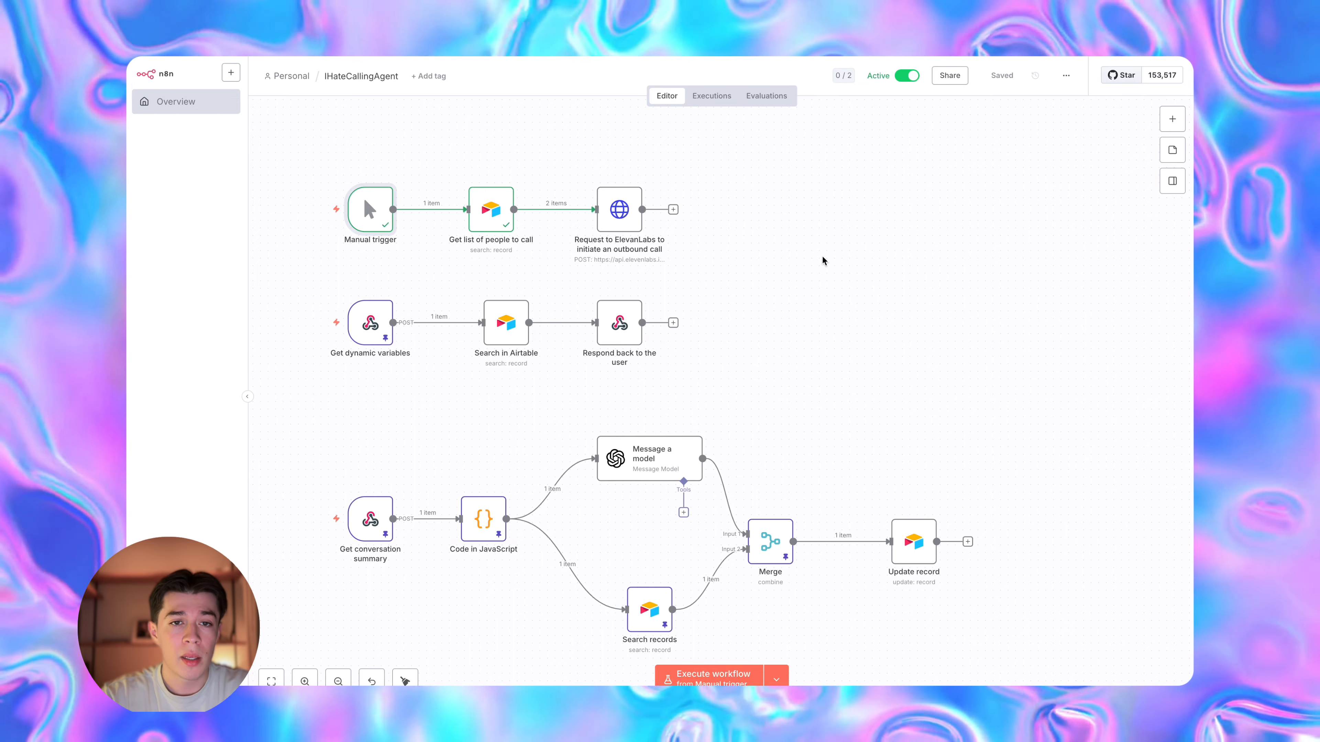
scroll(375, 260, "up", 2)
scroll(374, 259, "left", 1)
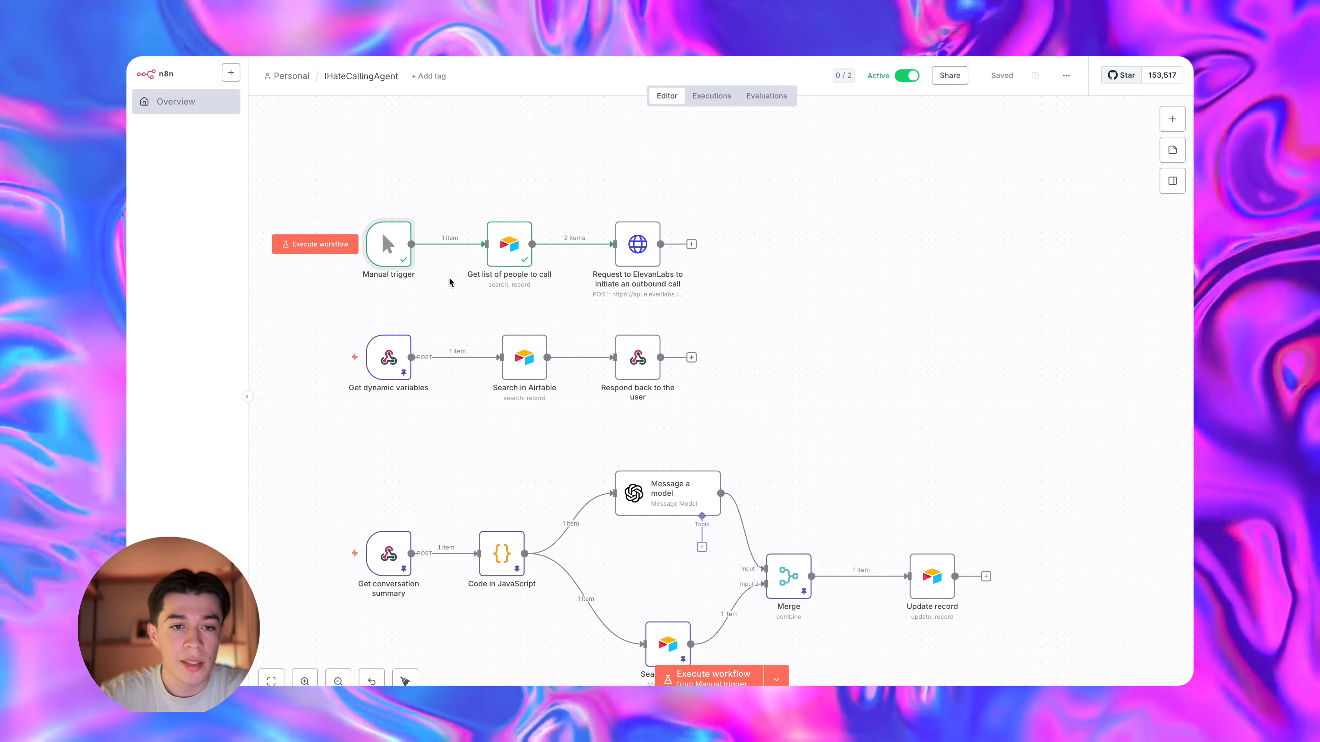
double_click(514, 247)
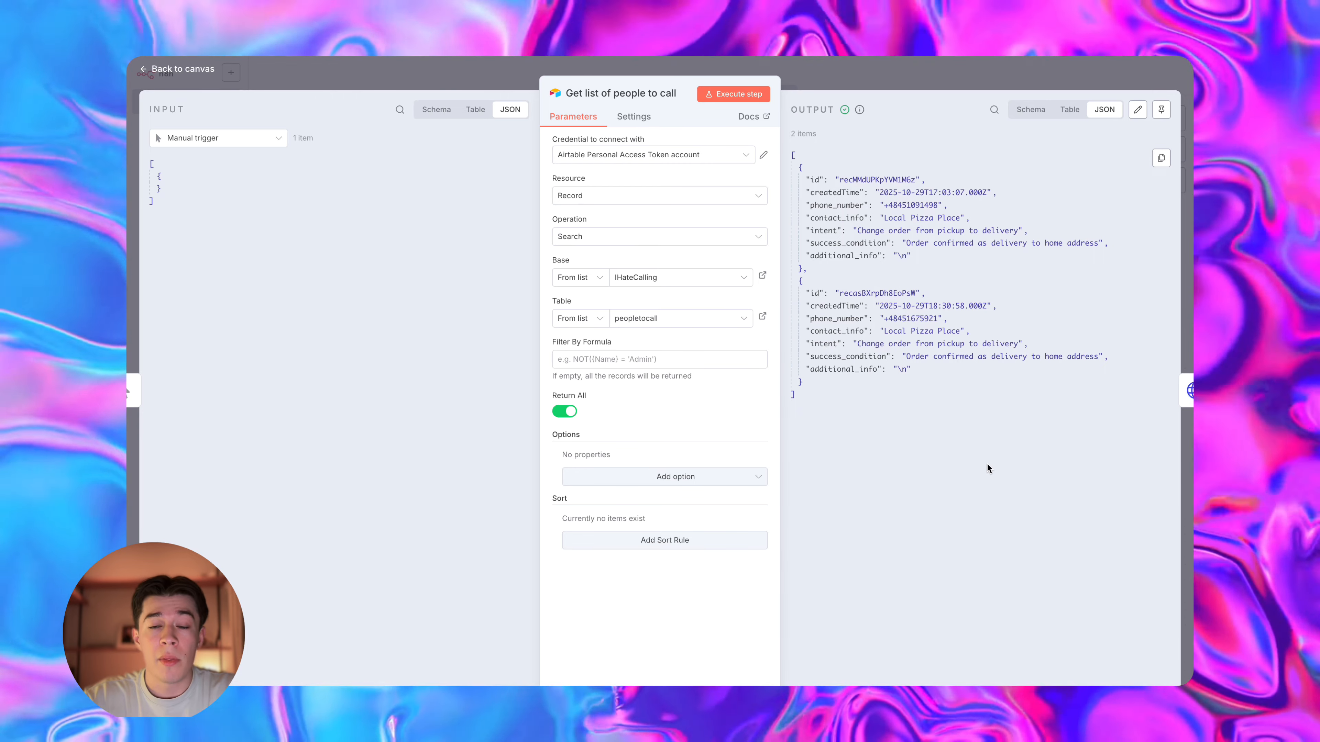
left_click(190, 70)
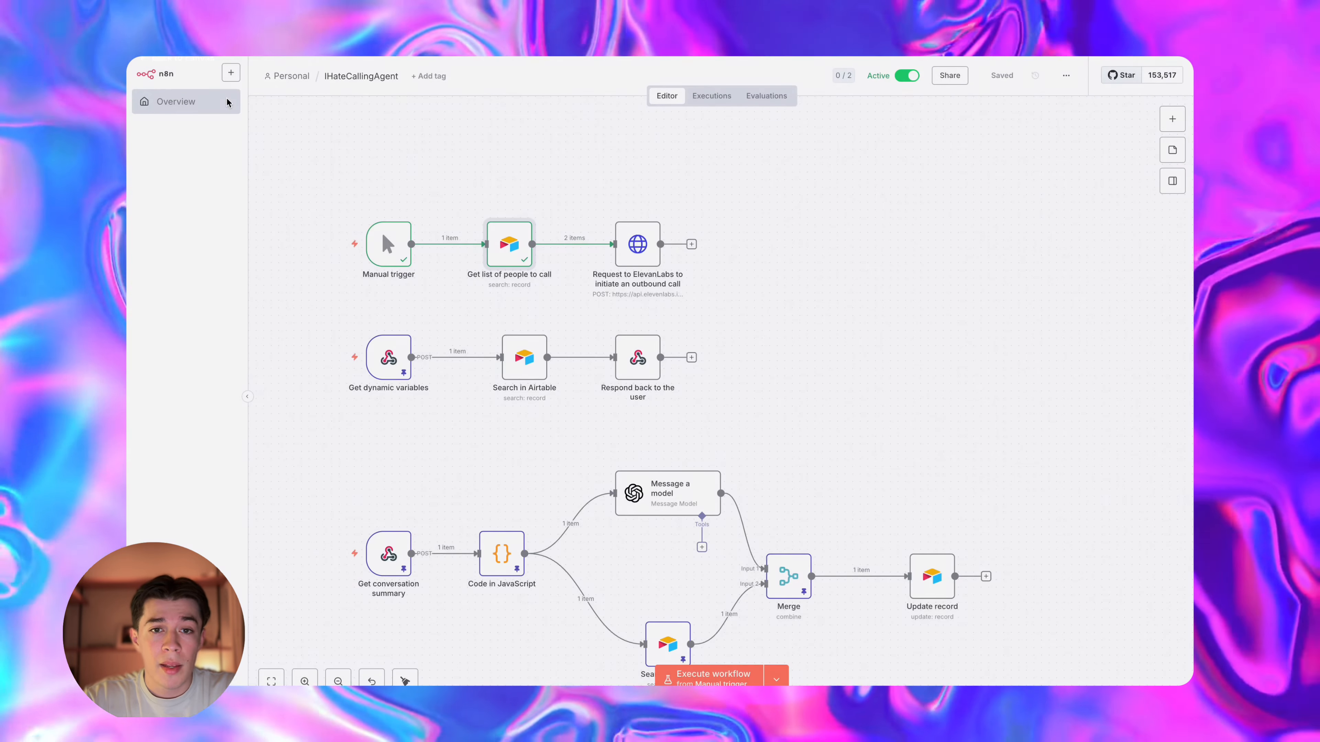
Examine the ElevenLabs outbound call request's URL, authentication and body parameters agent_id, agent_phone_number_id and to_number, and return to the canvas.
left_click(632, 251)
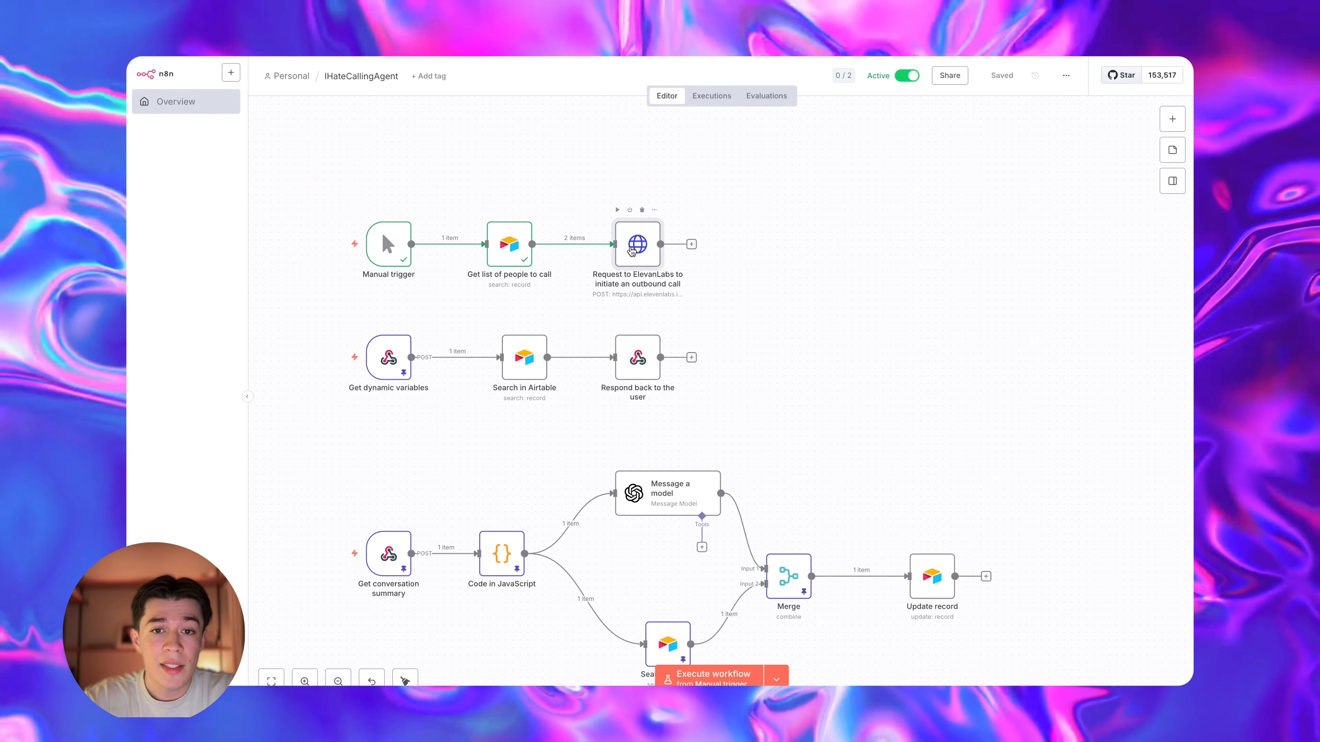
double_click(633, 246)
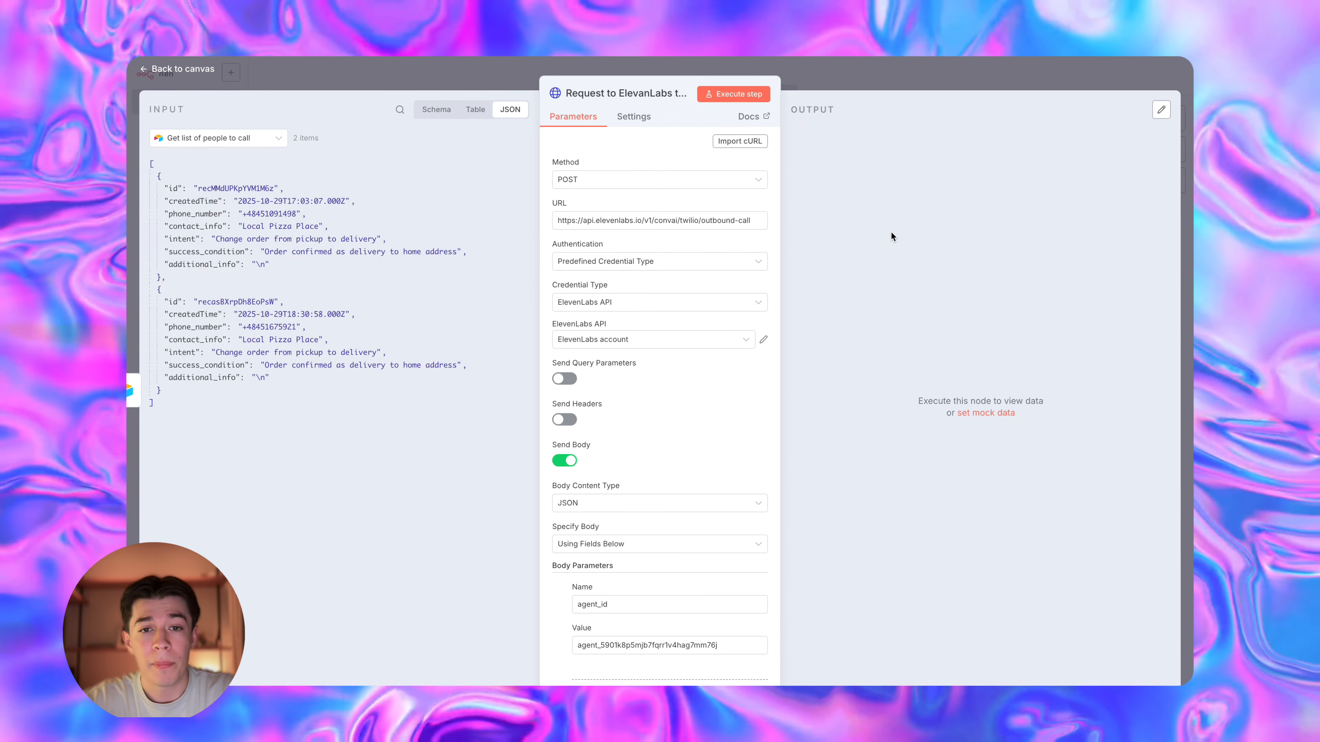
scroll(698, 452, "down", 3)
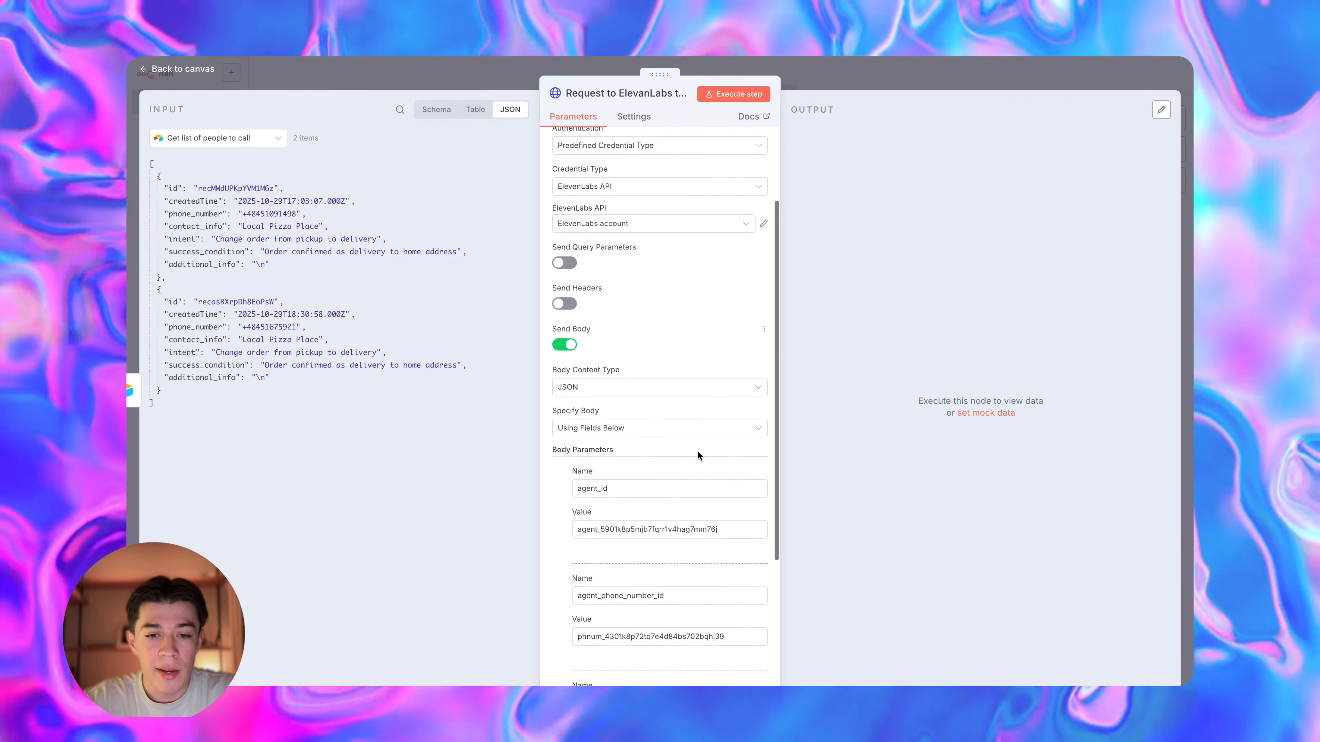
scroll(698, 544, "down", 3)
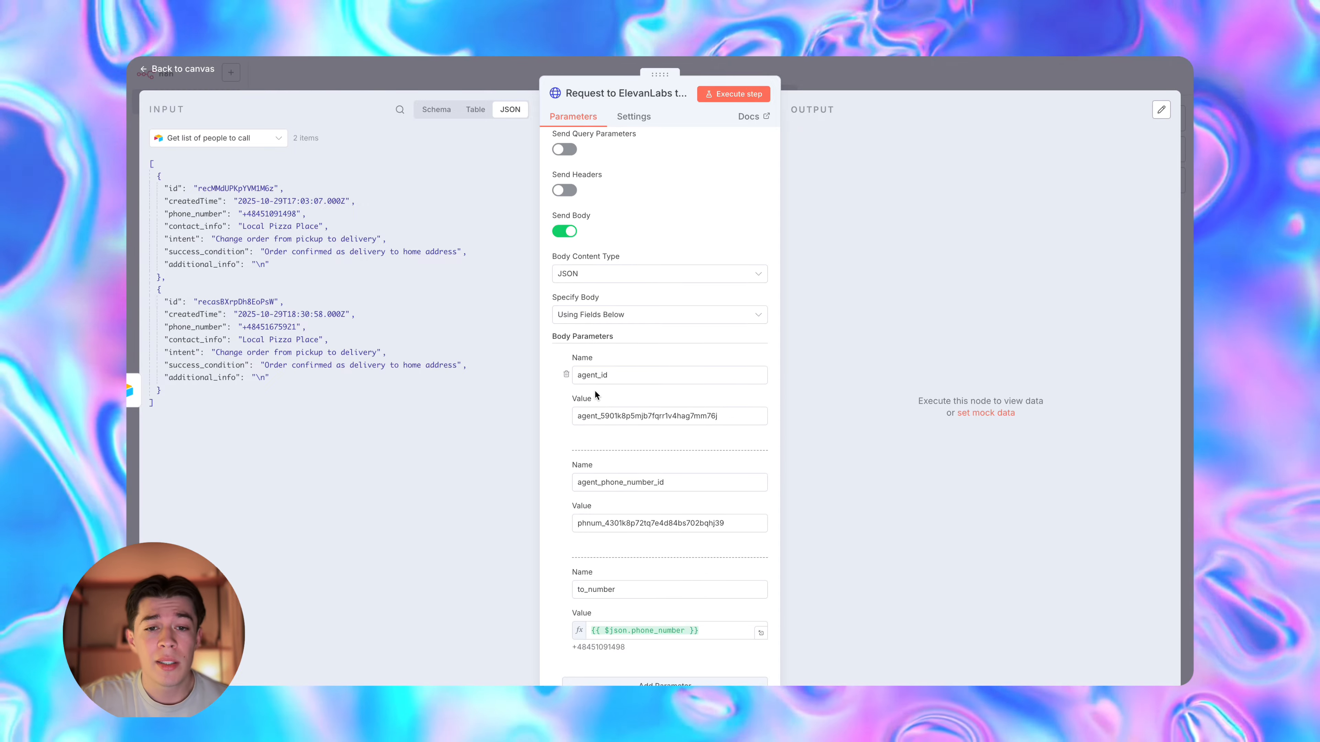
scroll(549, 422, "down", 2)
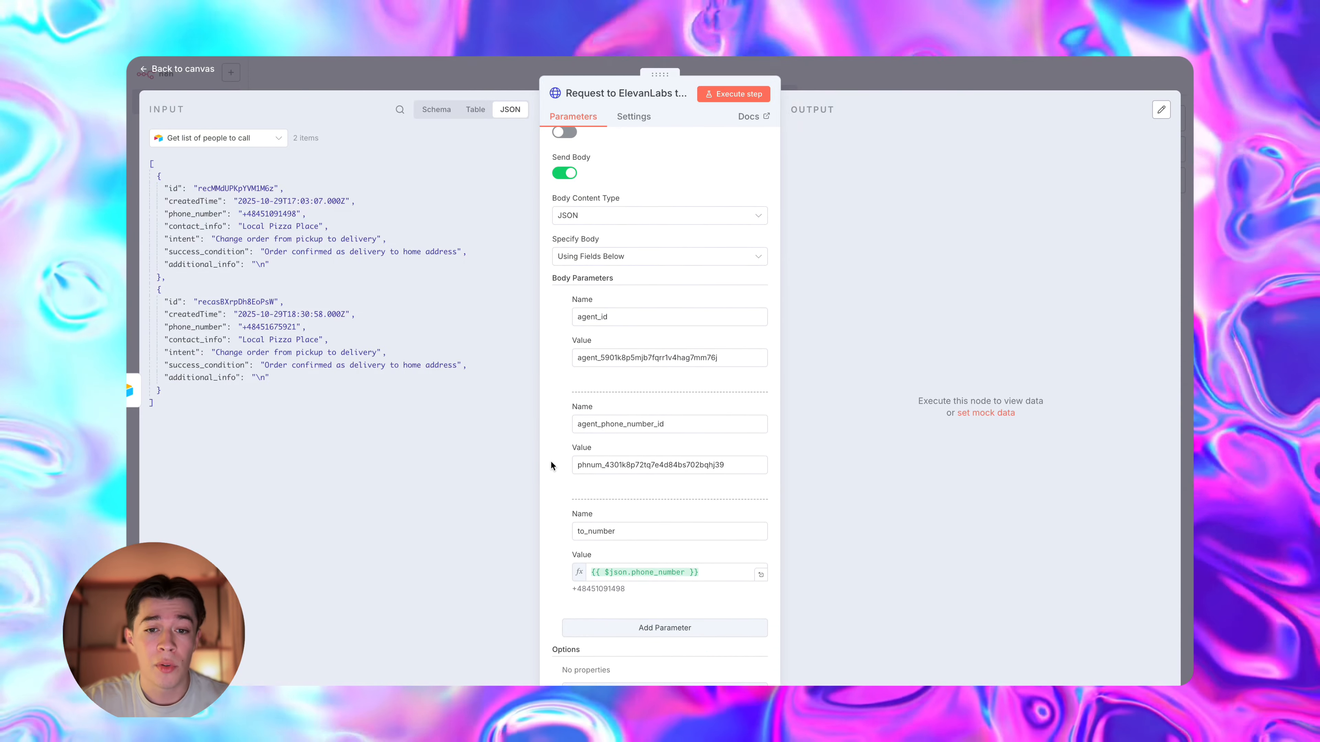
scroll(551, 462, "down", 1)
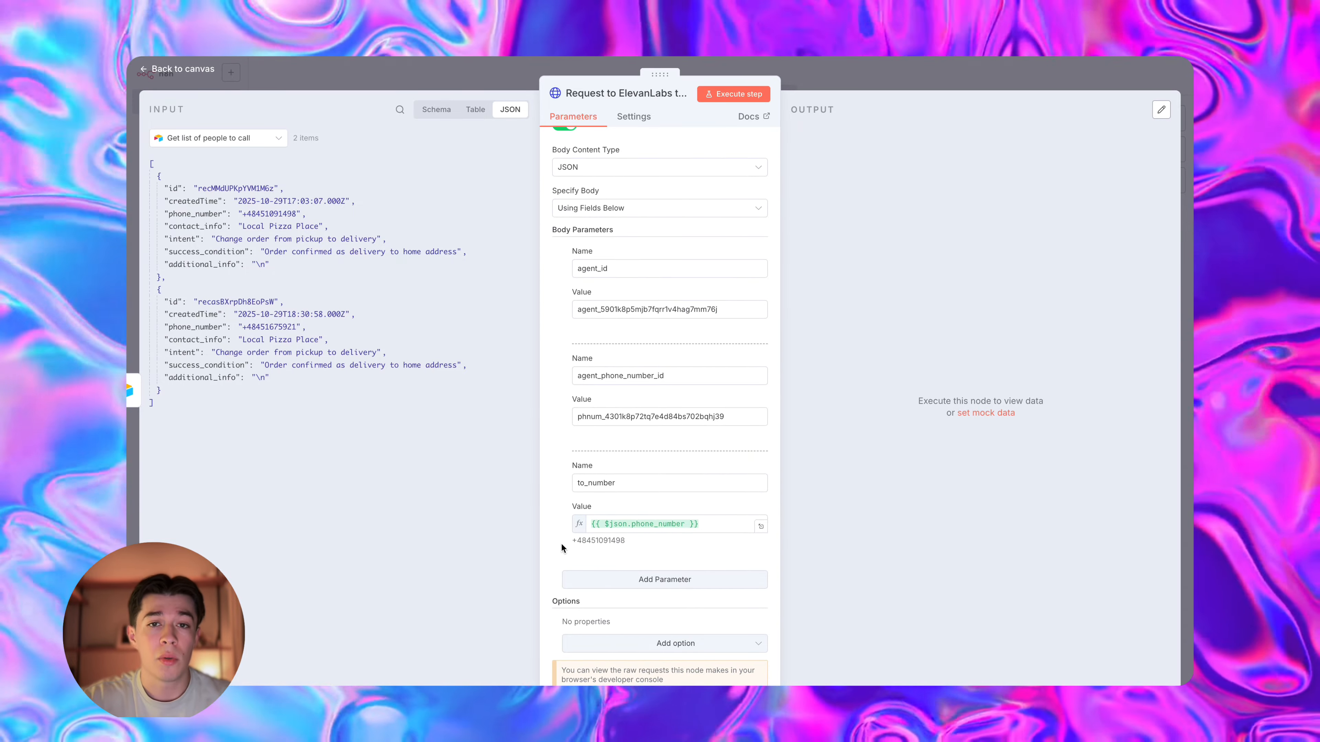
scroll(561, 543, "up", 3)
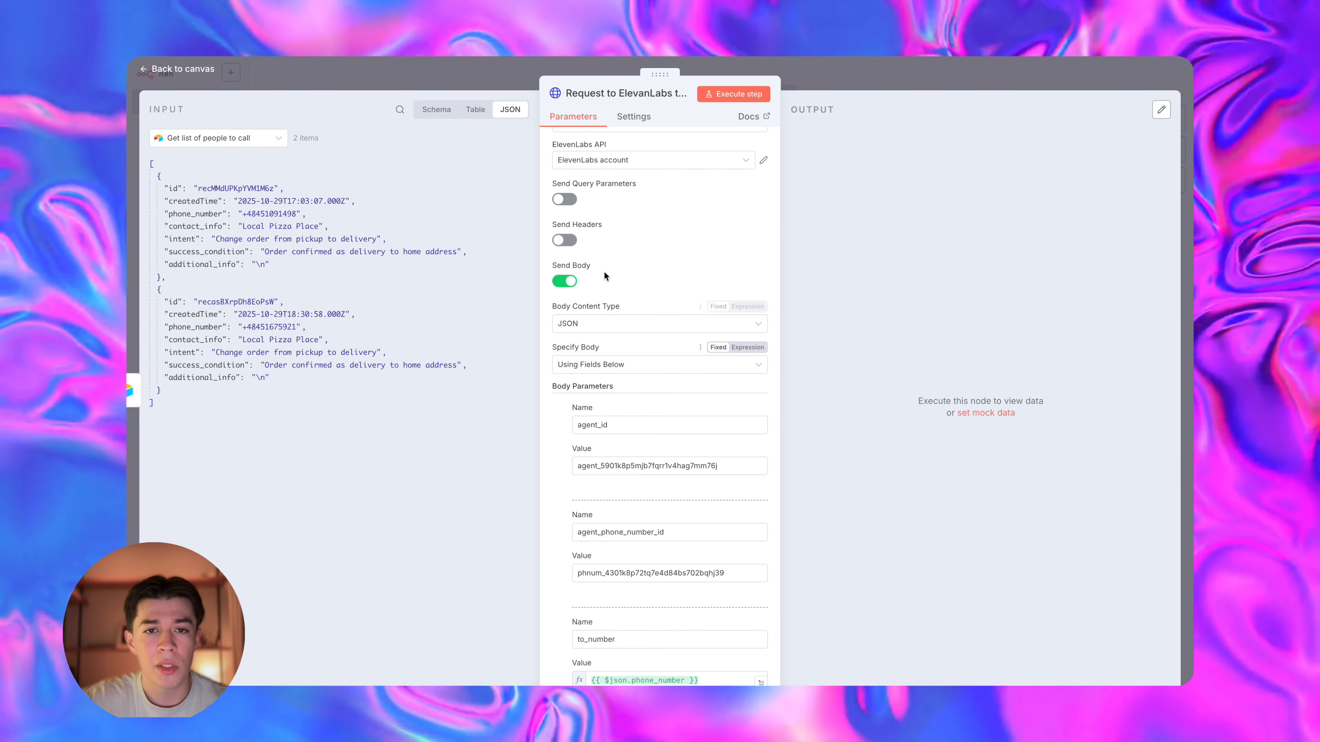
scroll(637, 188, "up", 2)
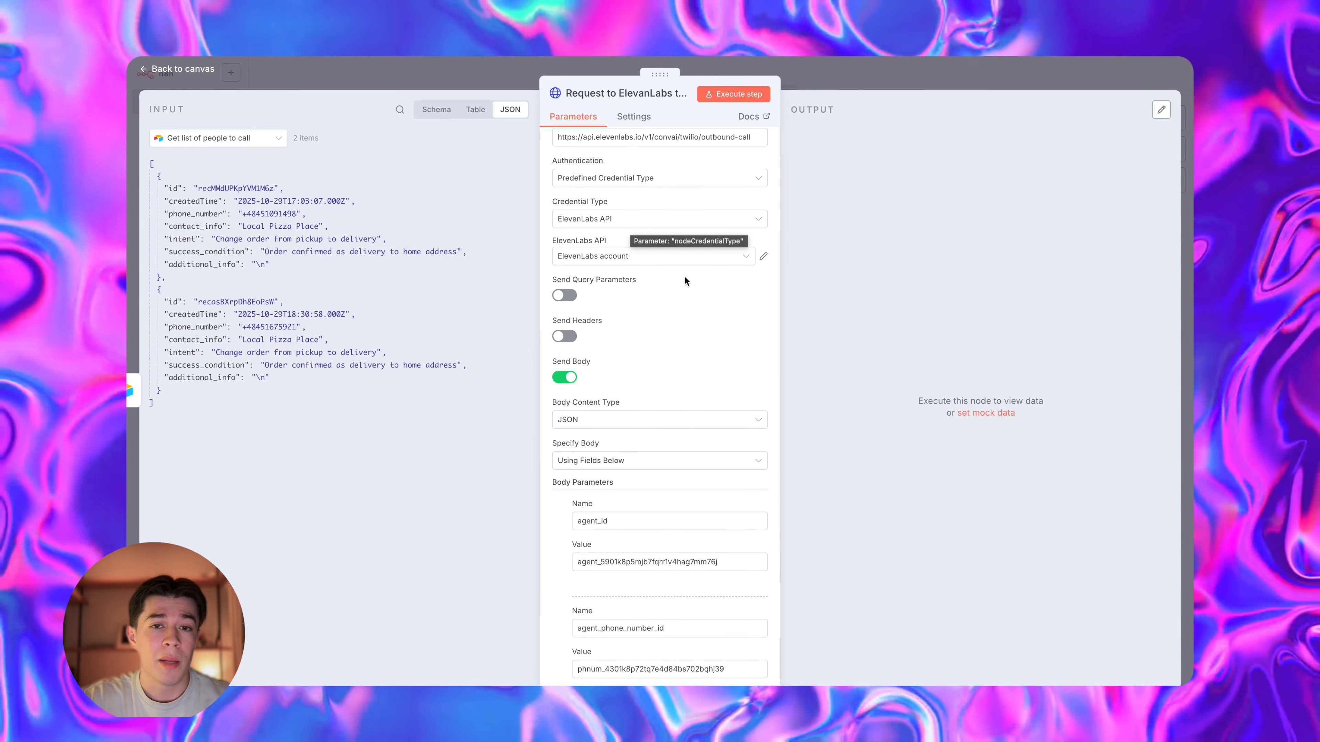
left_click(172, 69)
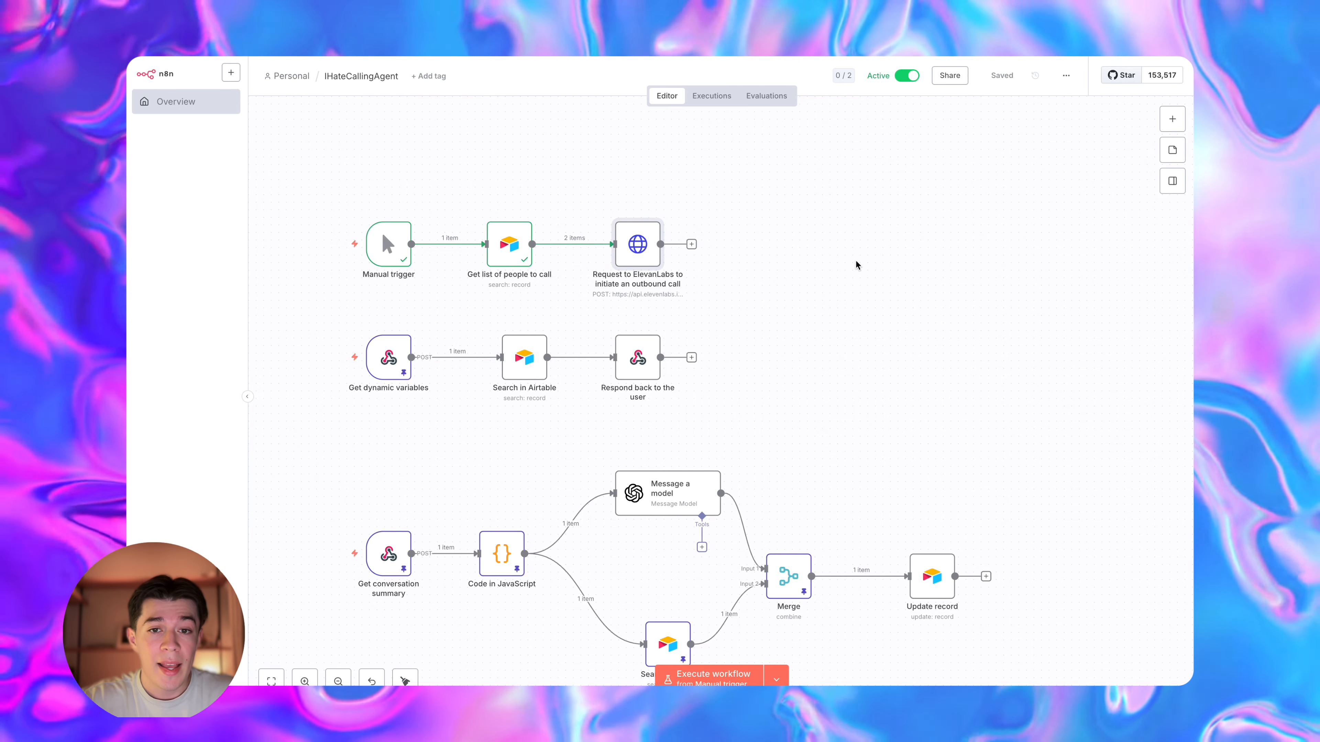
Examine the Search in Airtable node's base, table and phone_number filter formula, and return to the canvas.
scroll(342, 411, "down", 1)
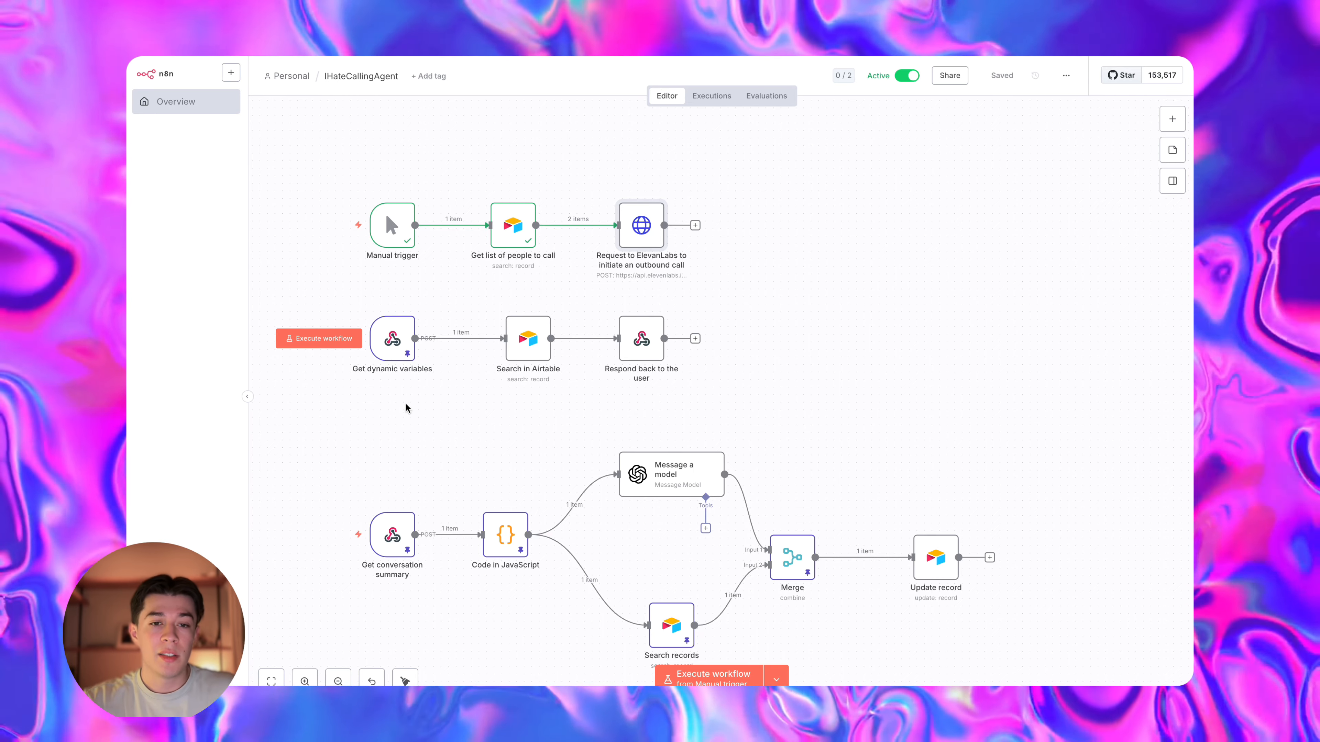
double_click(528, 337)
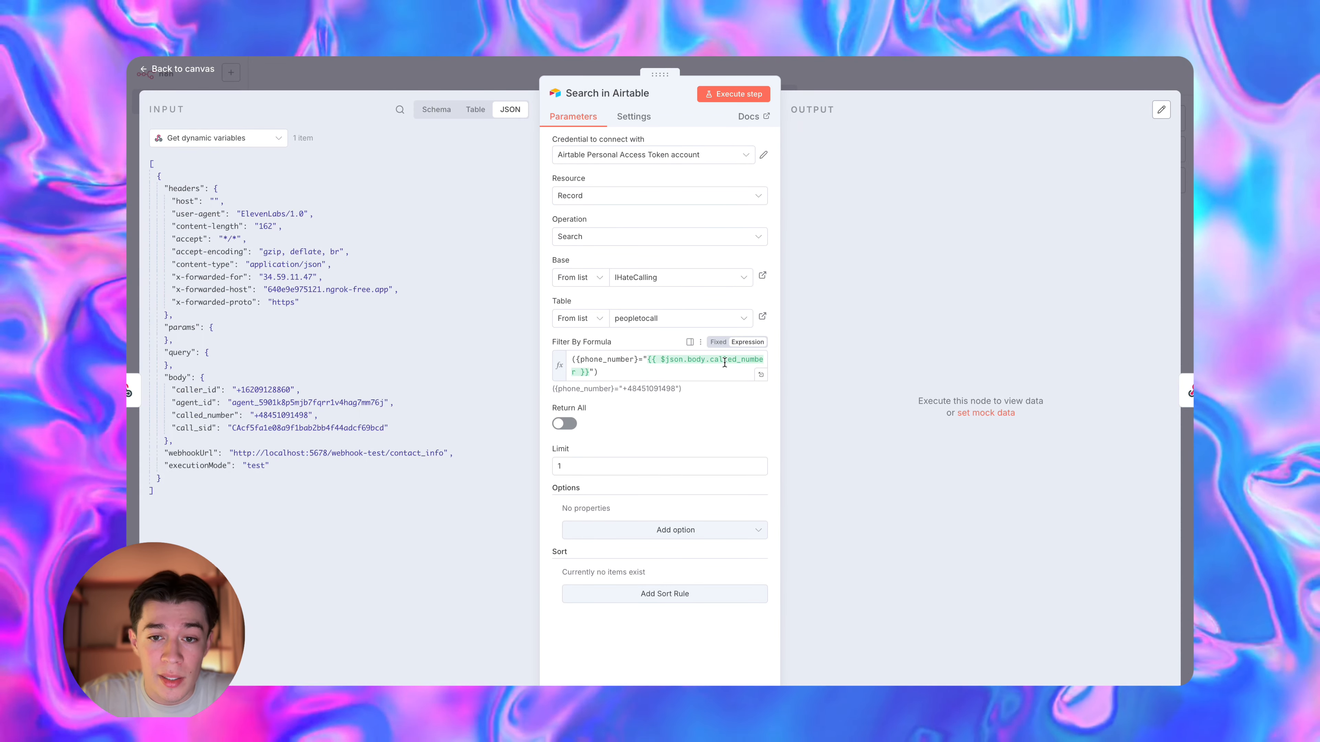
key("Escape")
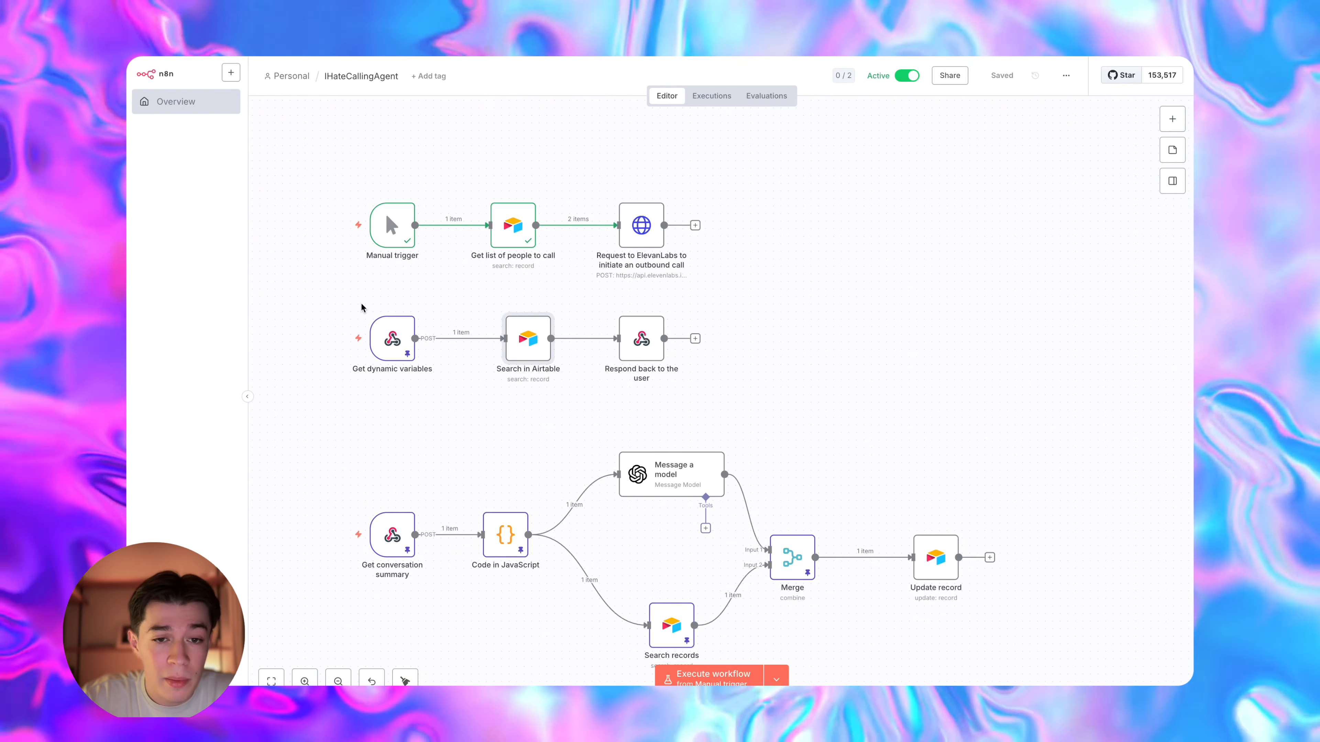
Execute the Respond back to the user node, inspect its JSON response body in the expanded editor, and close that editor.
double_click(642, 338)
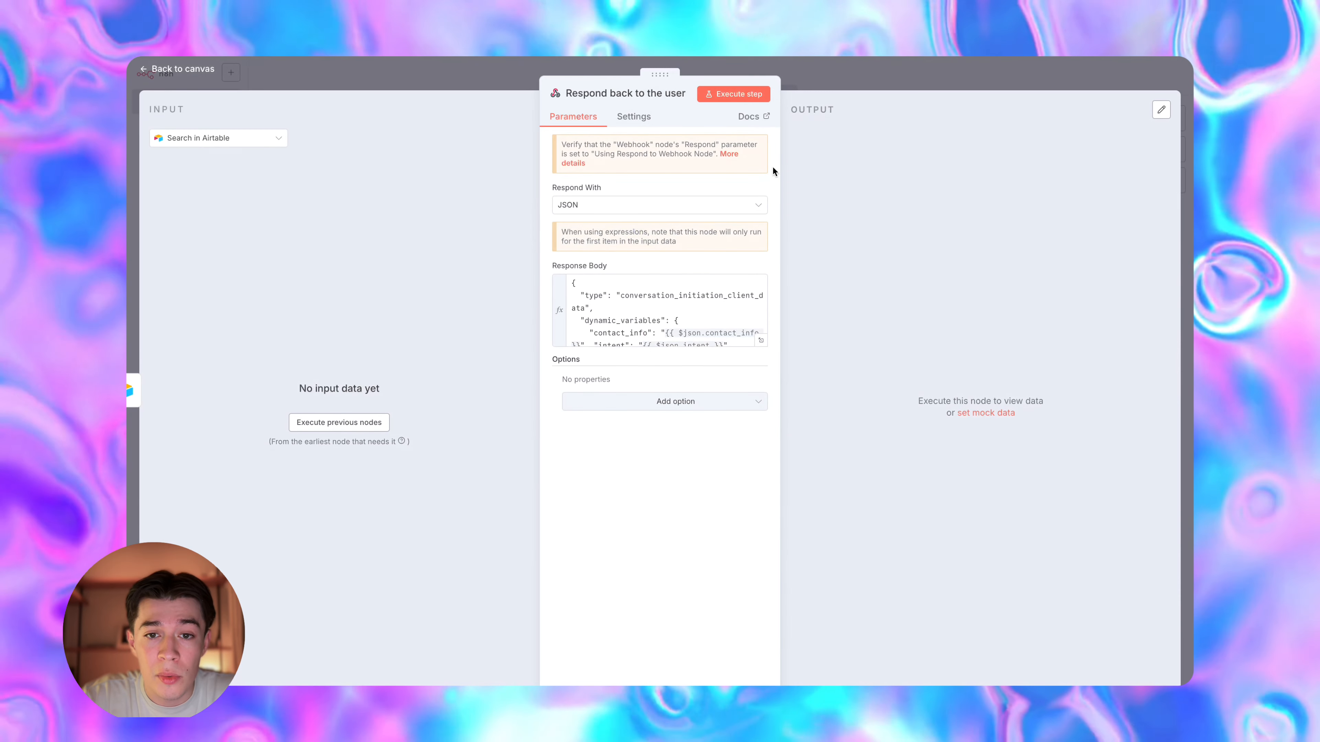
left_click(728, 92)
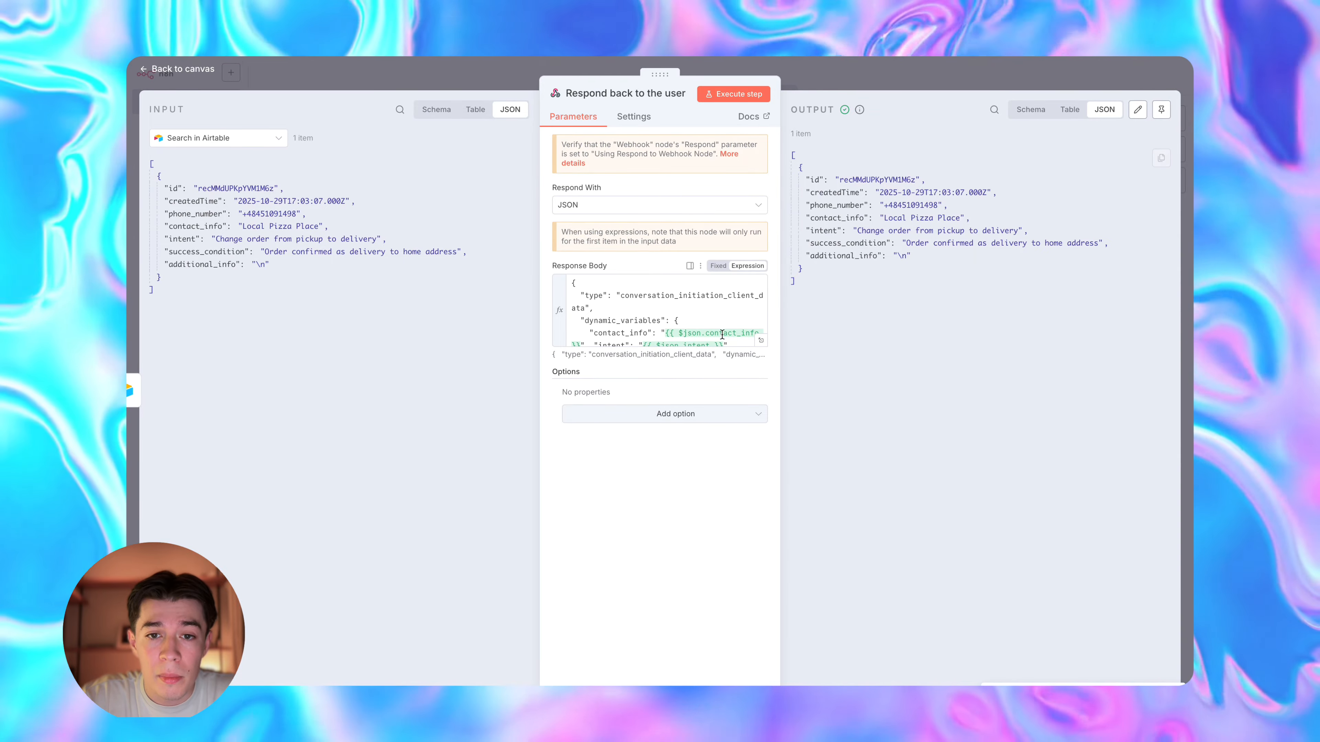
scroll(722, 335, "down", 2)
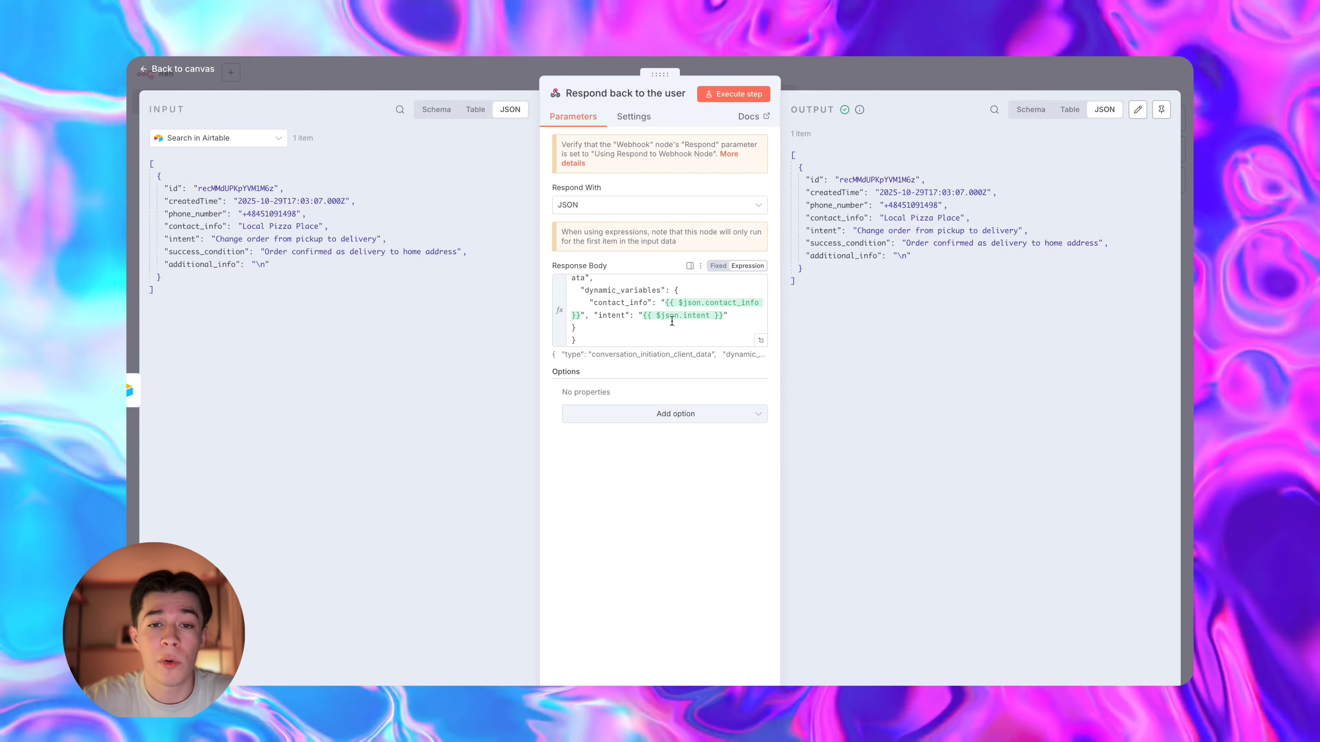
scroll(675, 315, "up", 2)
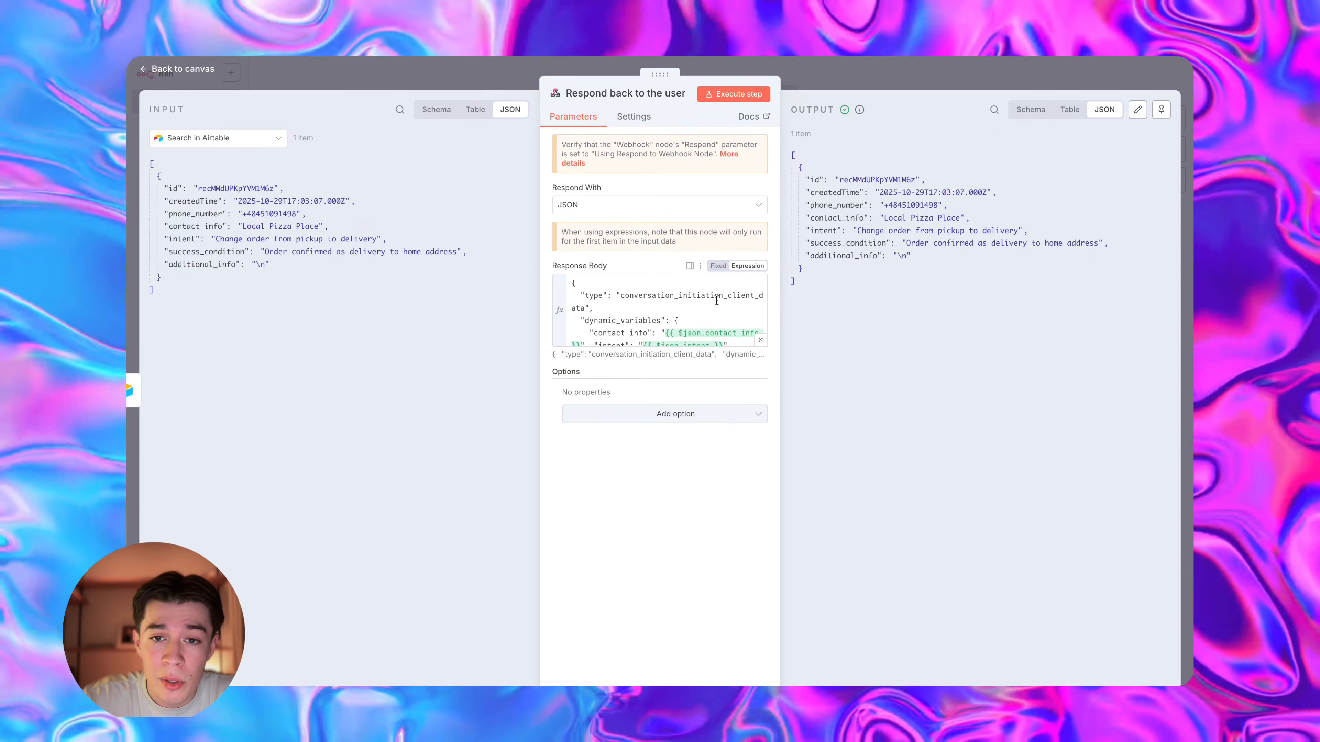
left_click(690, 266)
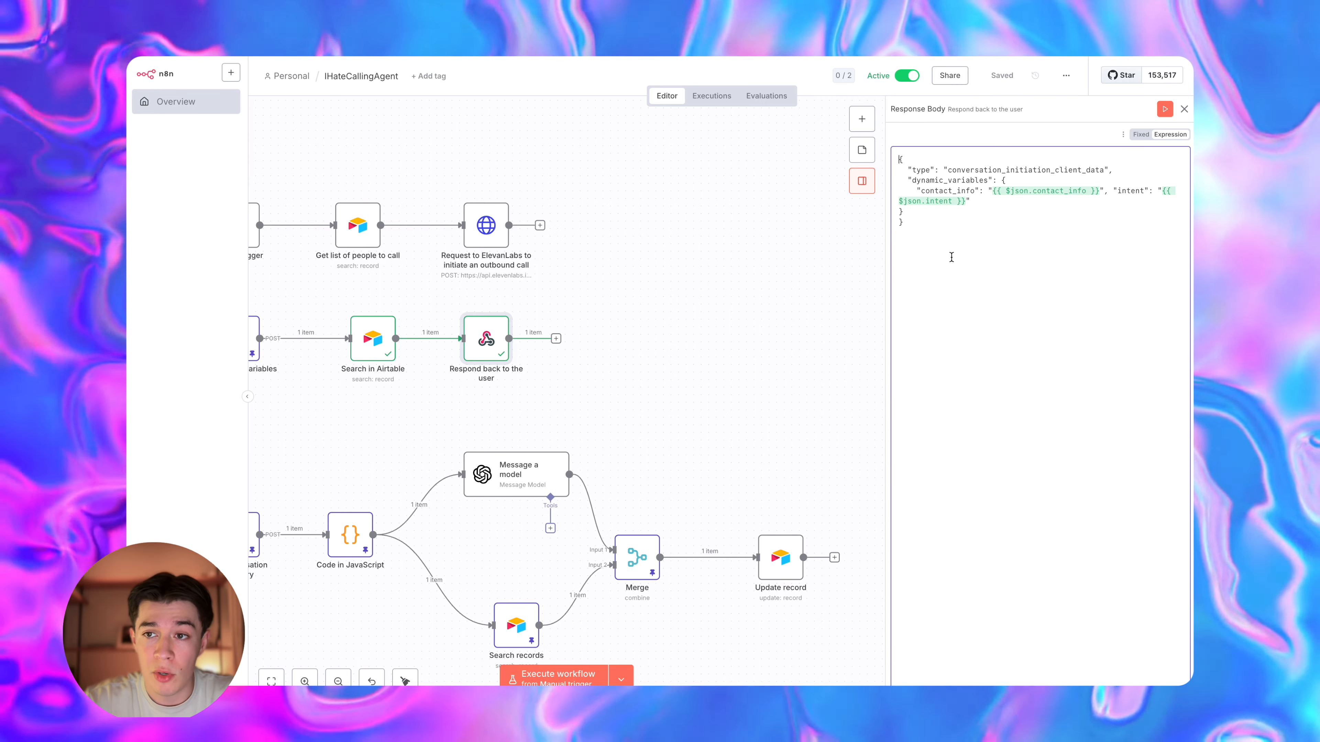
left_click(1184, 109)
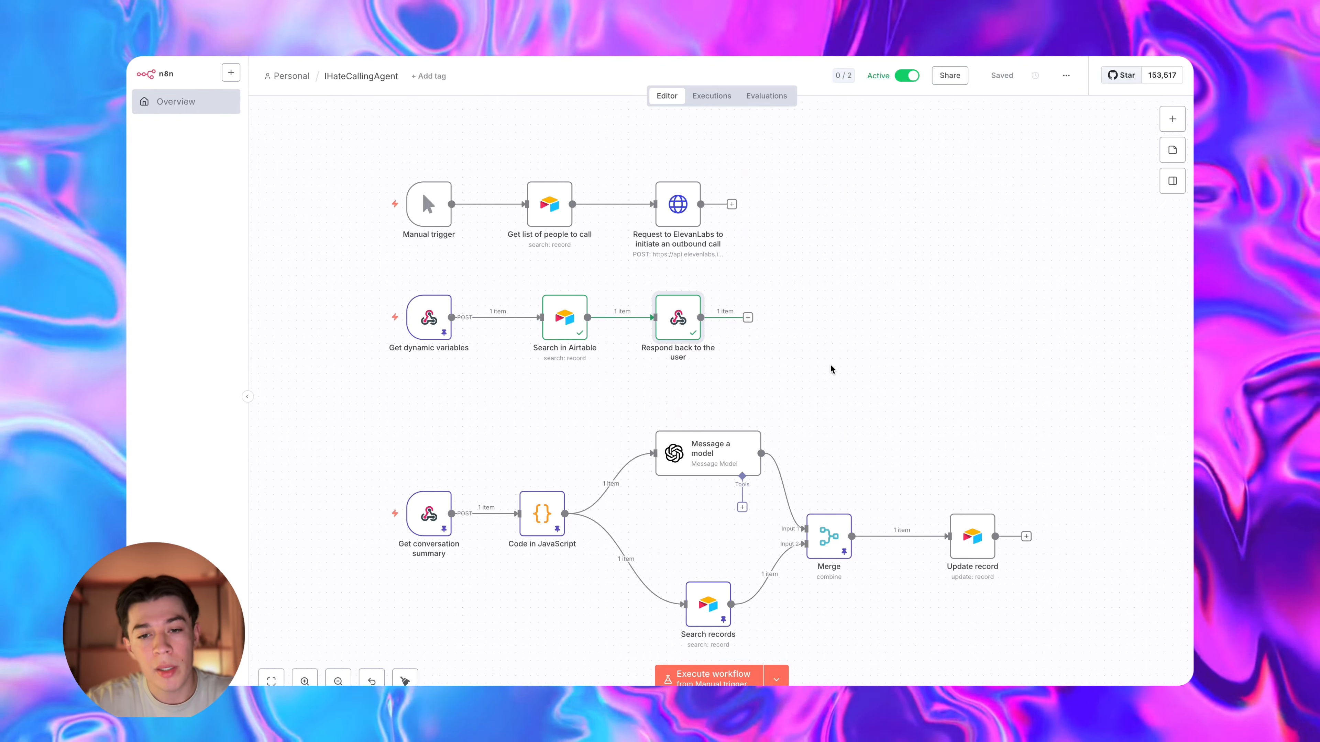
Examine the Get conversation summary webhook's settings and read through the call transcript in its pinned output, and return to the canvas.
scroll(830, 365, "down", 2)
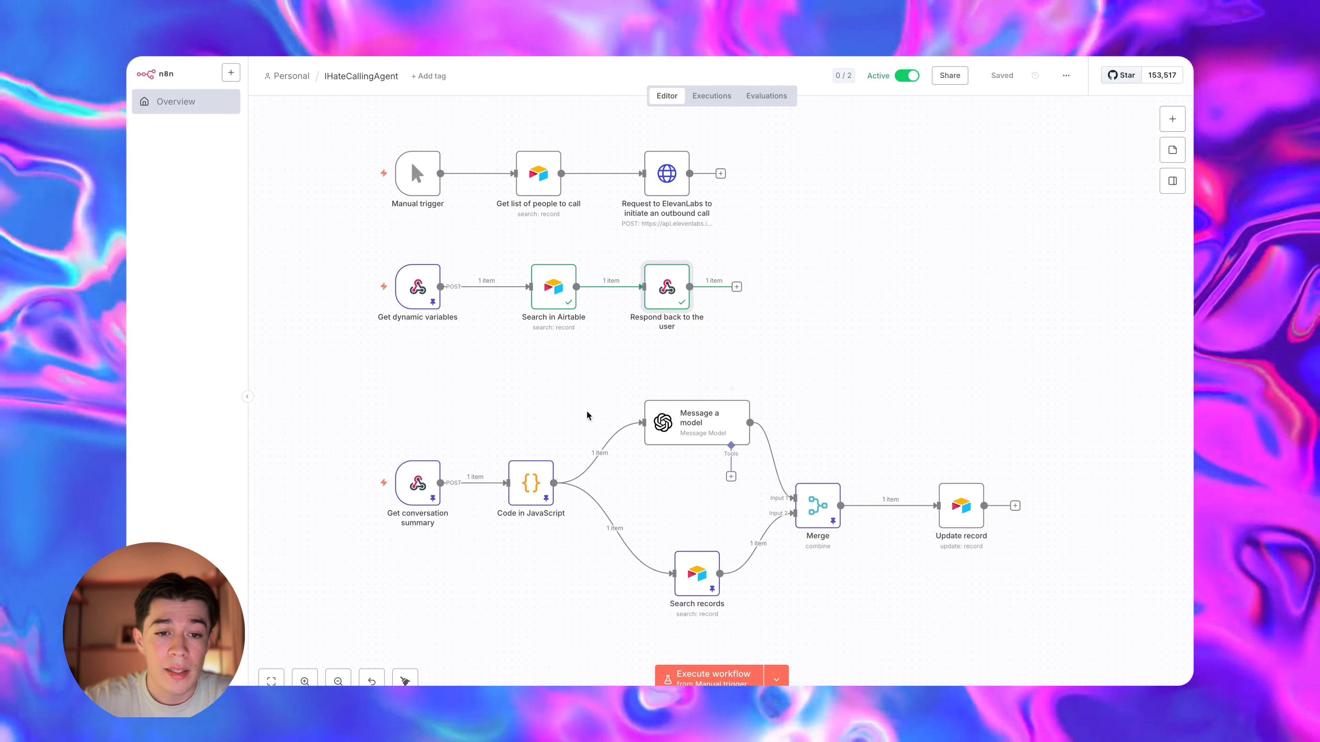
mouse_move(411, 497)
scroll(428, 539, "down", 1)
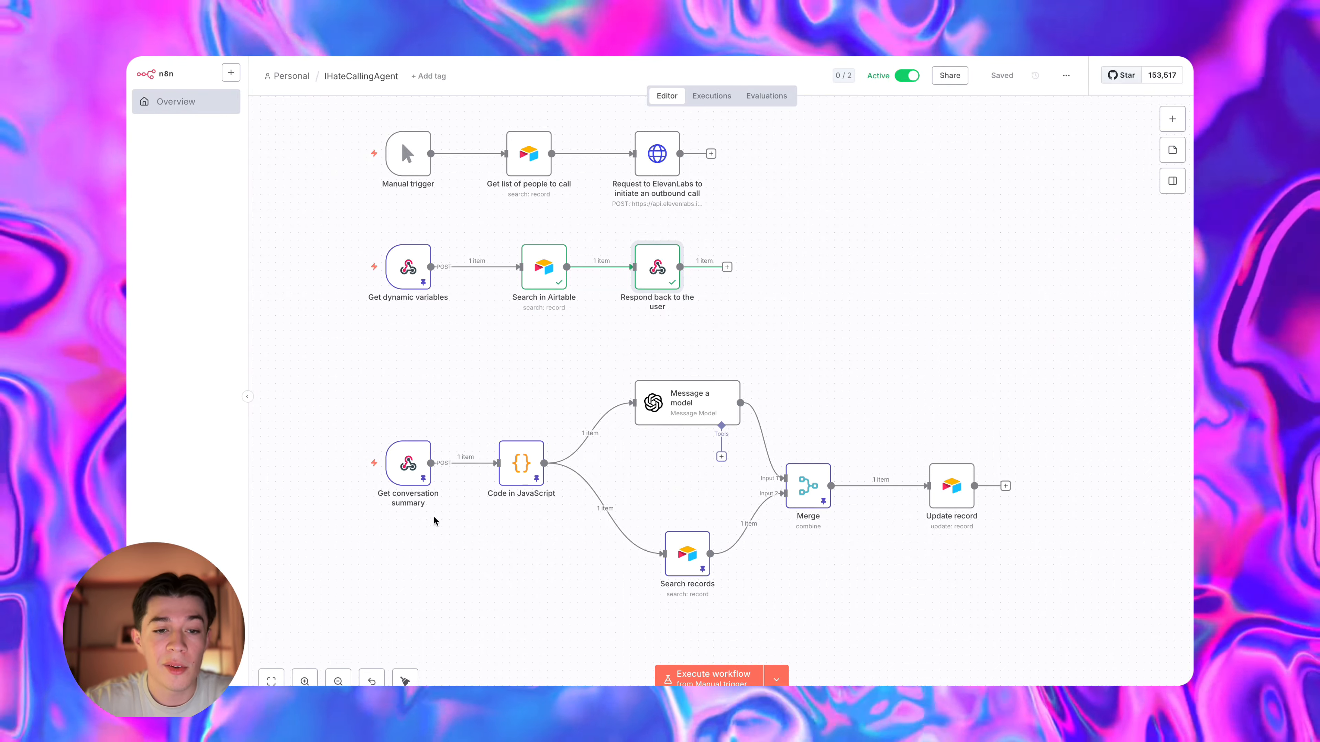
double_click(400, 458)
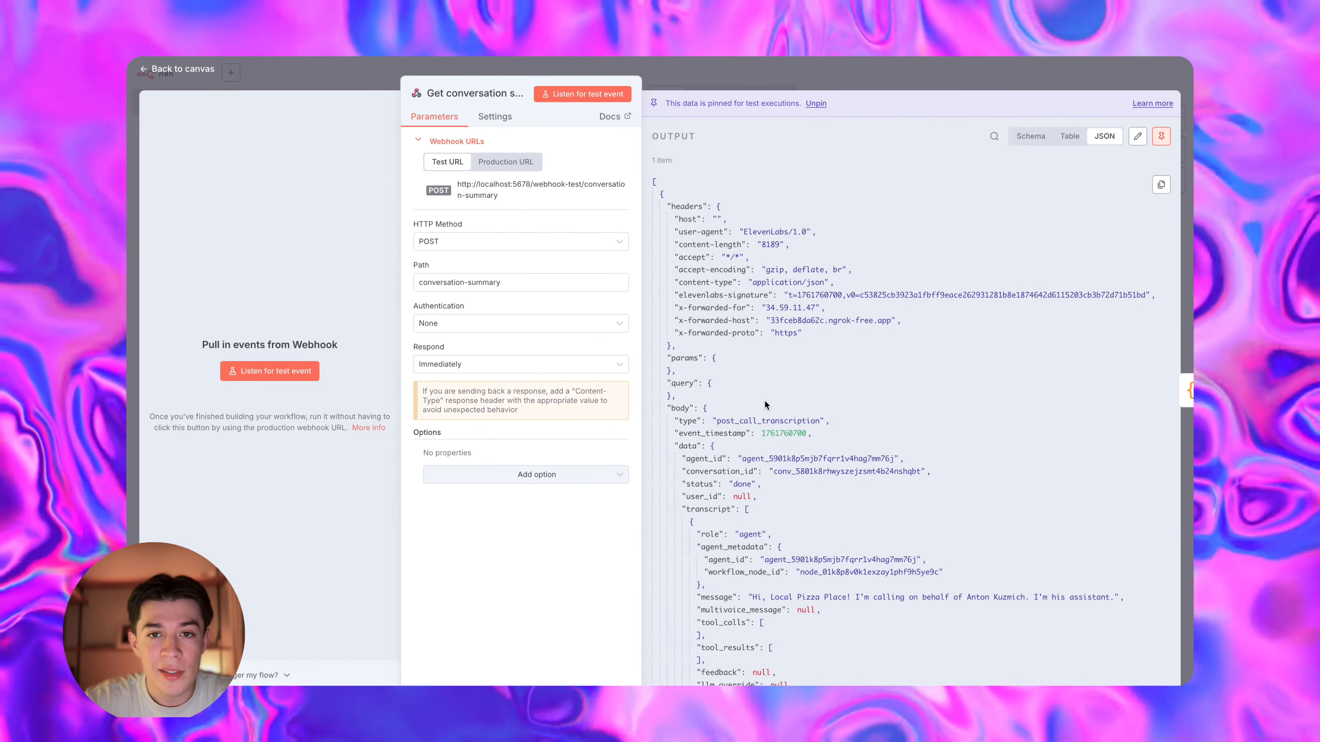
scroll(764, 404, "down", 3)
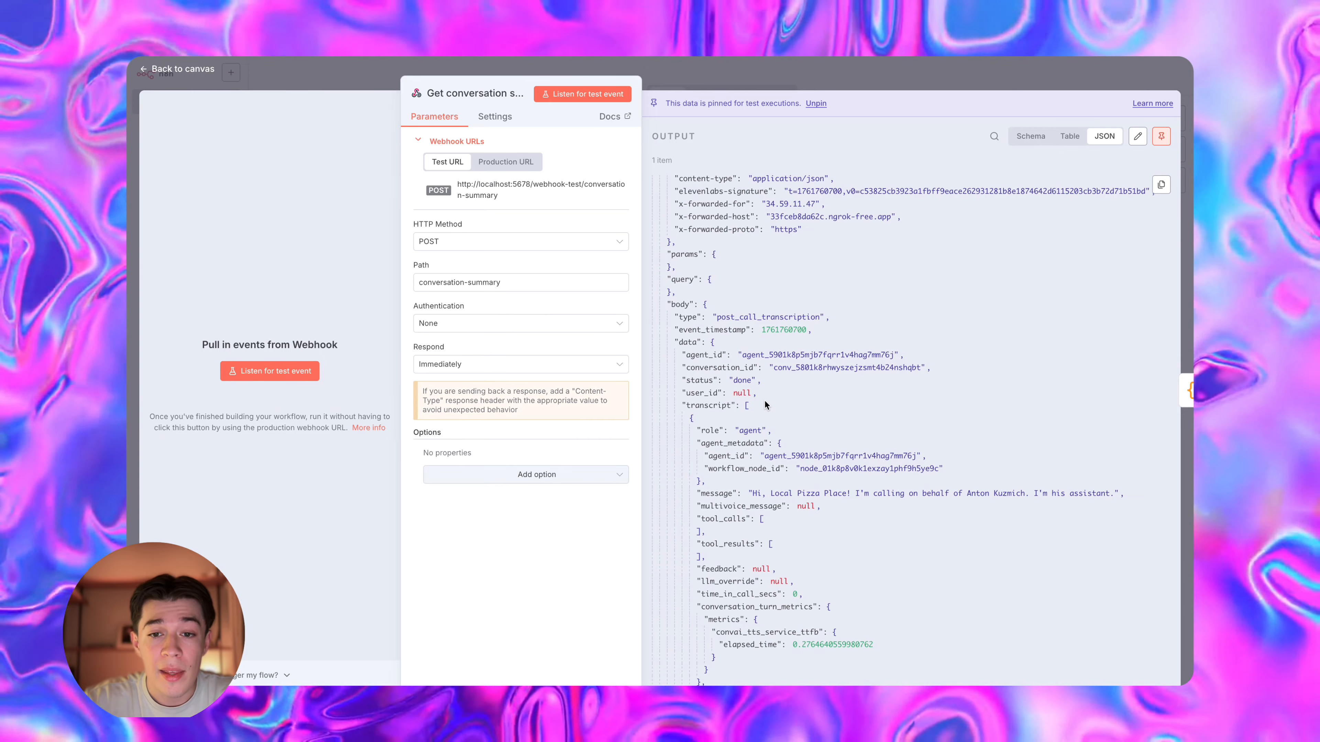
scroll(764, 402, "down", 6)
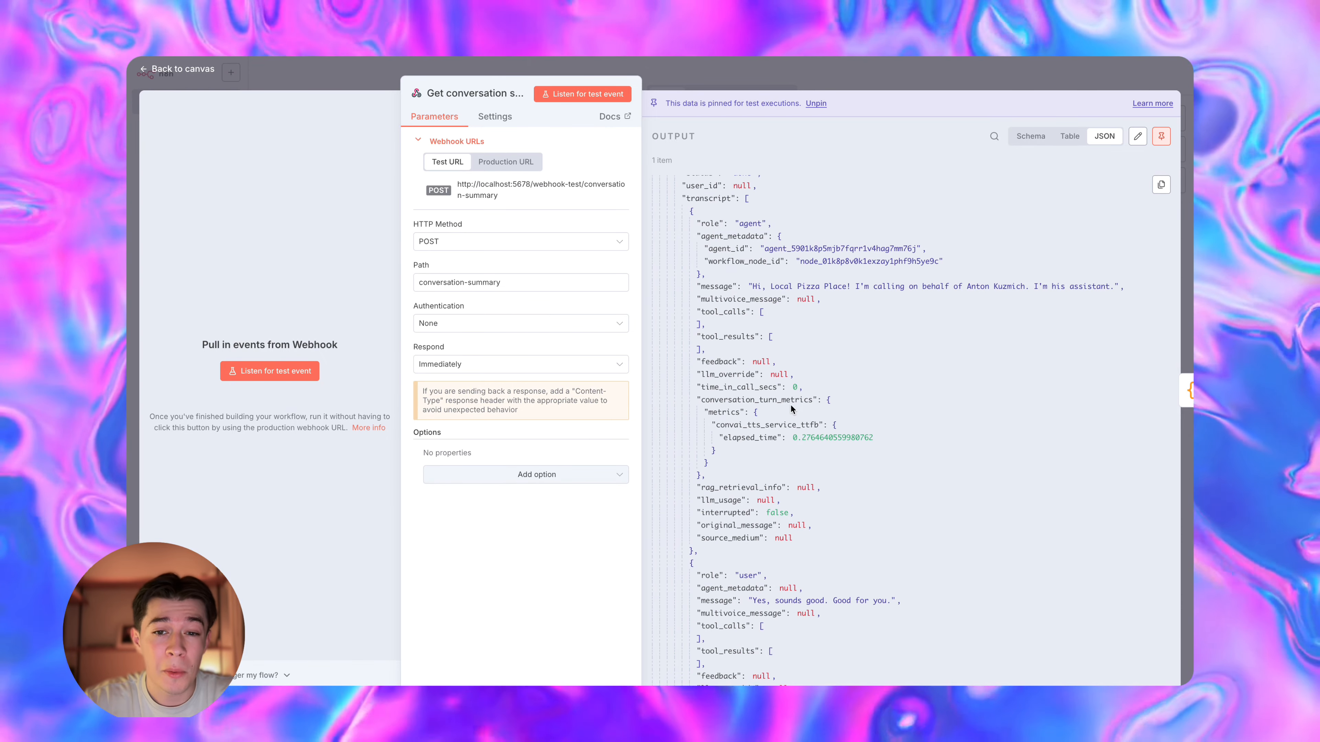
scroll(791, 409, "down", 10)
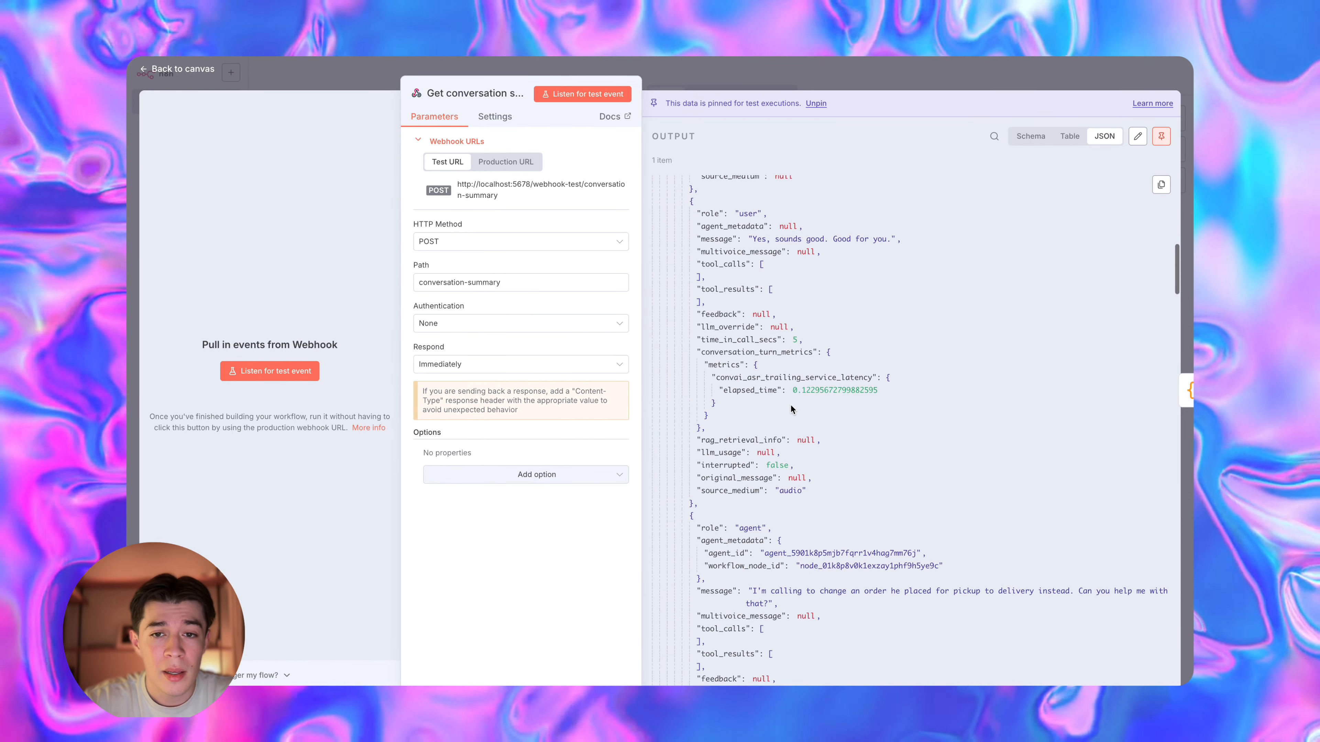
scroll(791, 409, "down", 6)
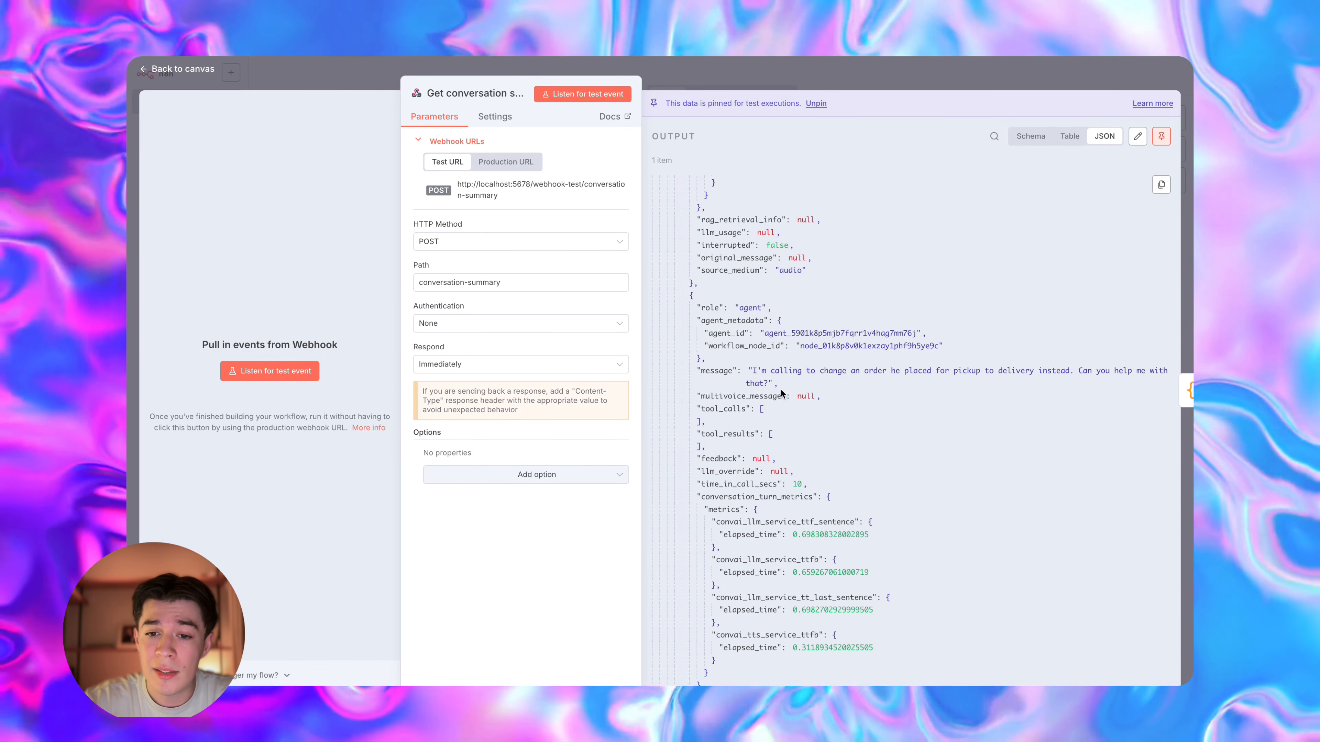
scroll(796, 390, "down", 14)
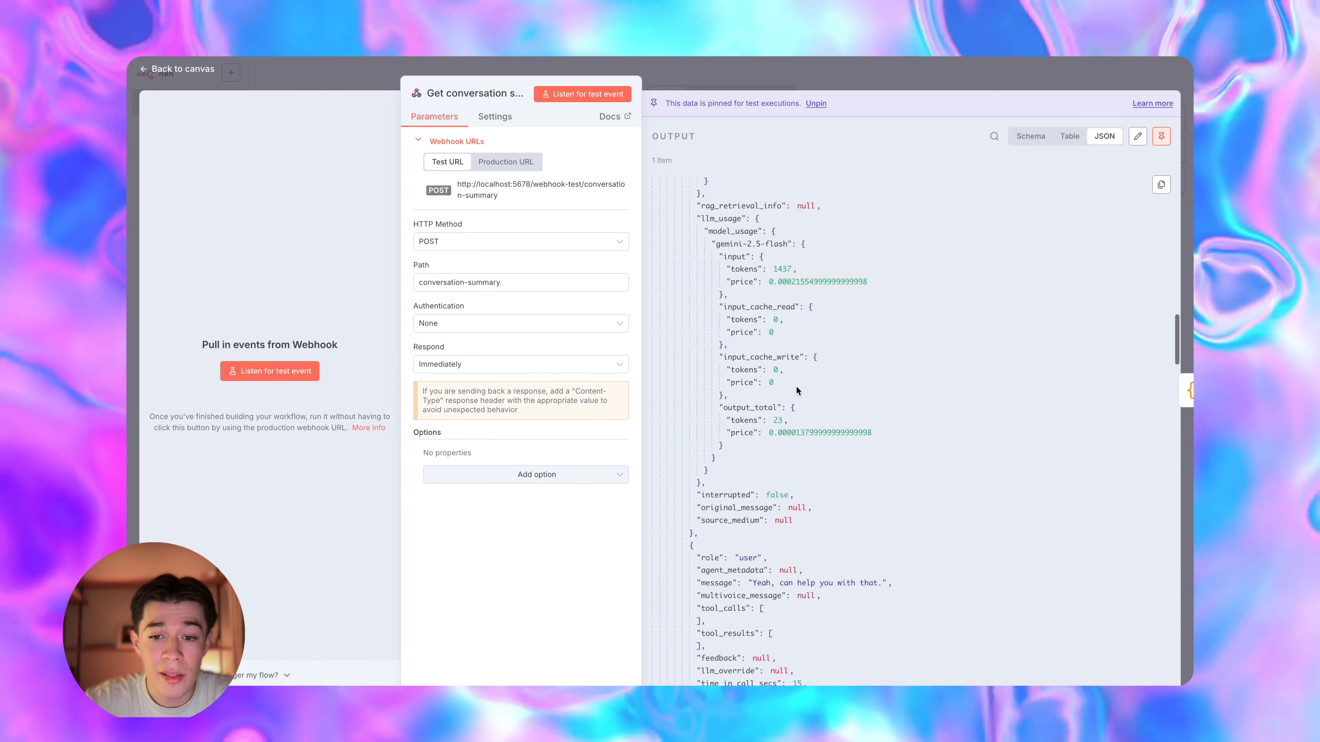
scroll(802, 480, "down", 20)
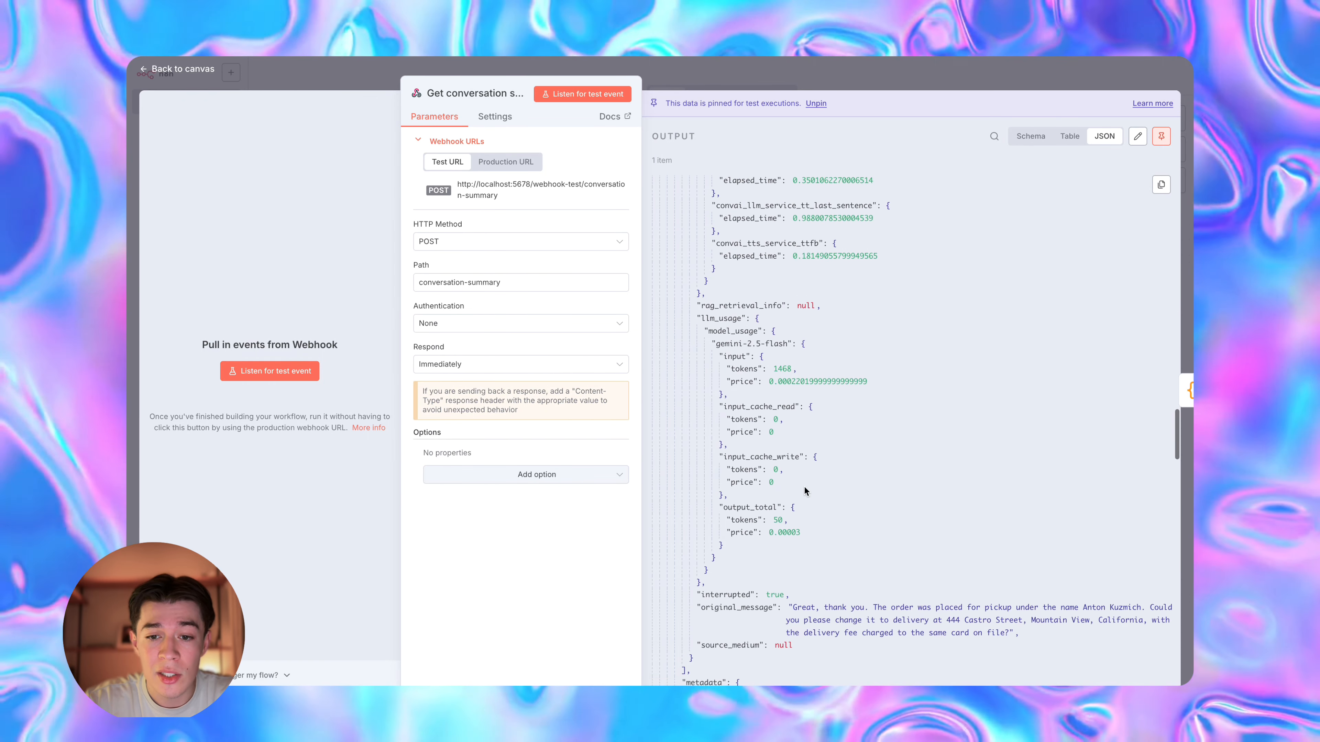
scroll(804, 491, "up", 15)
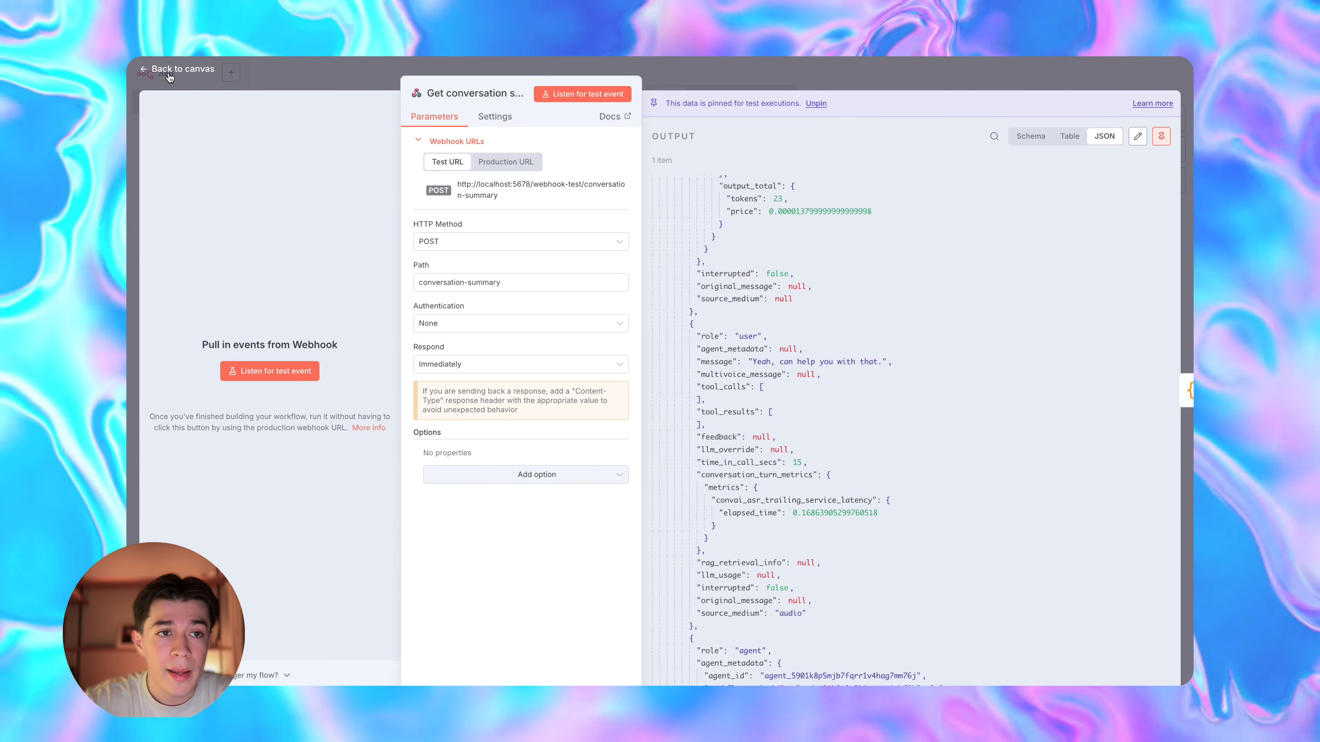
left_click(169, 77)
Compare the Code in JavaScript node's webhook input, extraction script and transcript output, and return to the canvas.
scroll(533, 548, "down", 1)
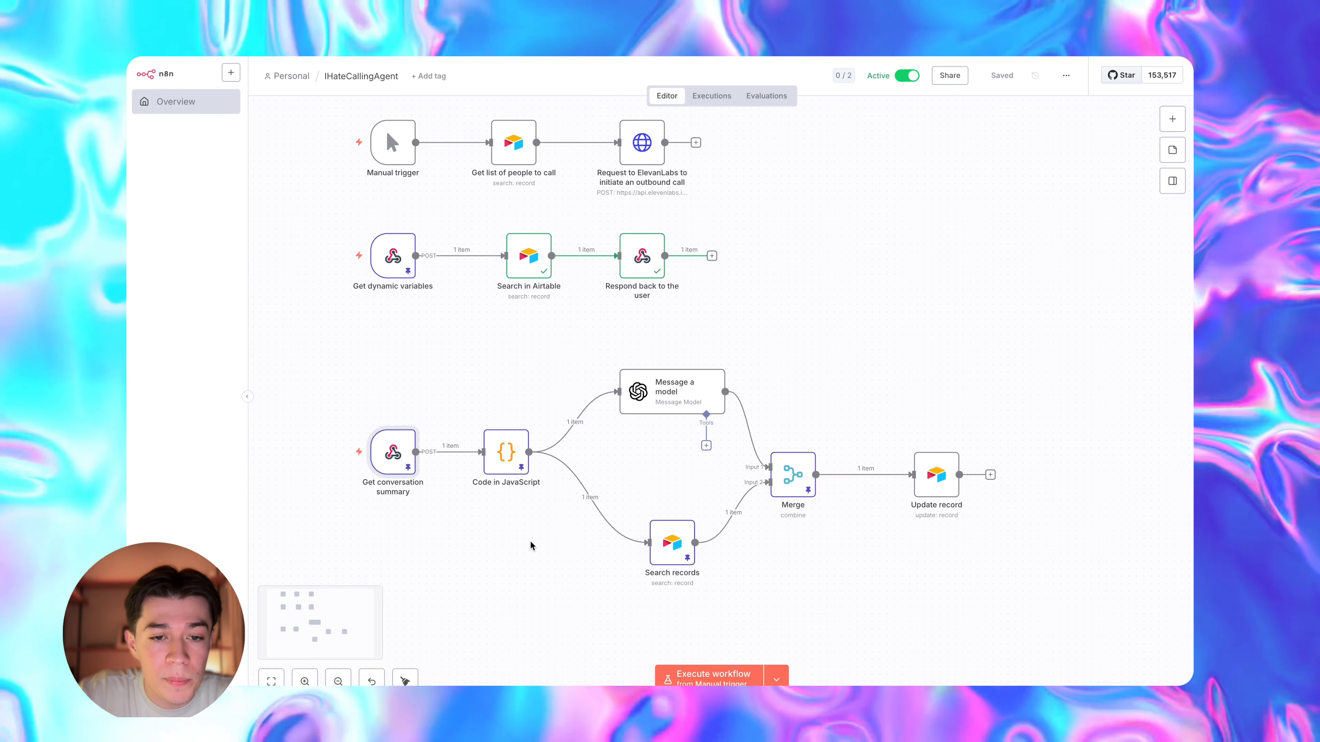
double_click(503, 457)
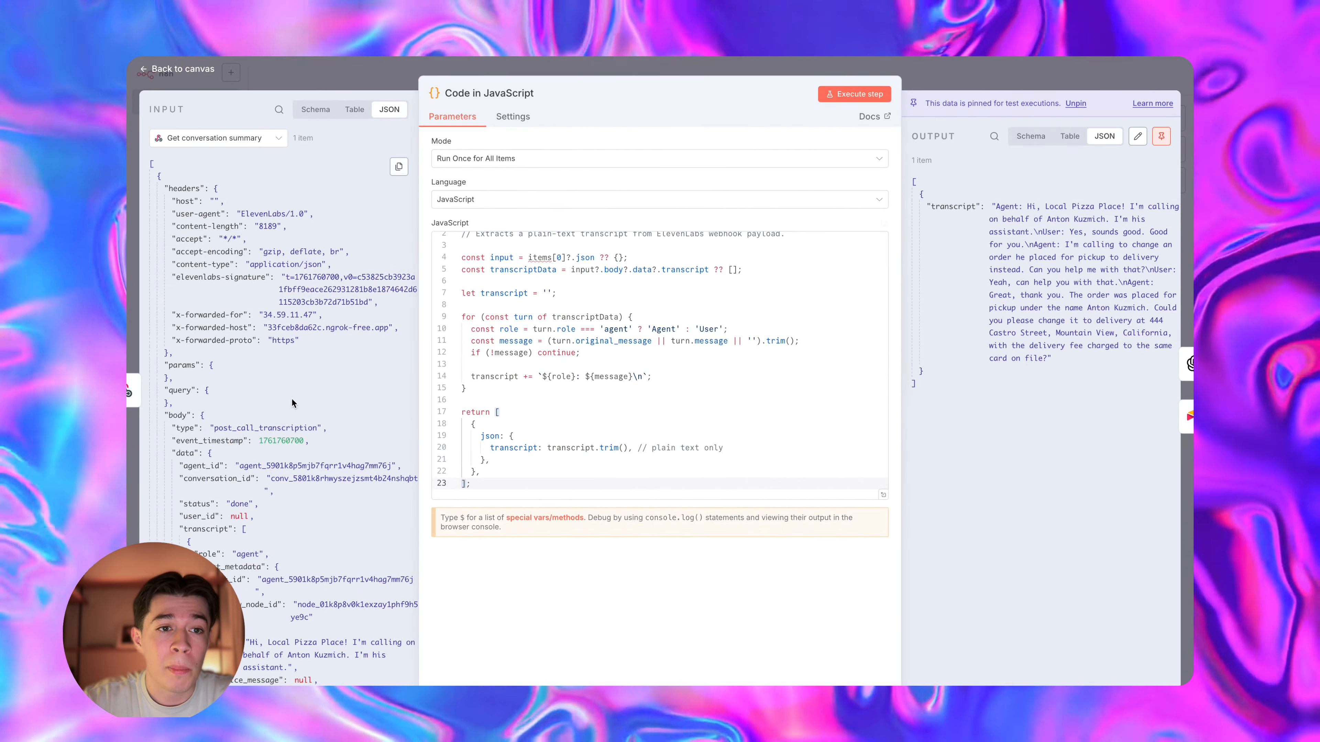
scroll(294, 366, "down", 4)
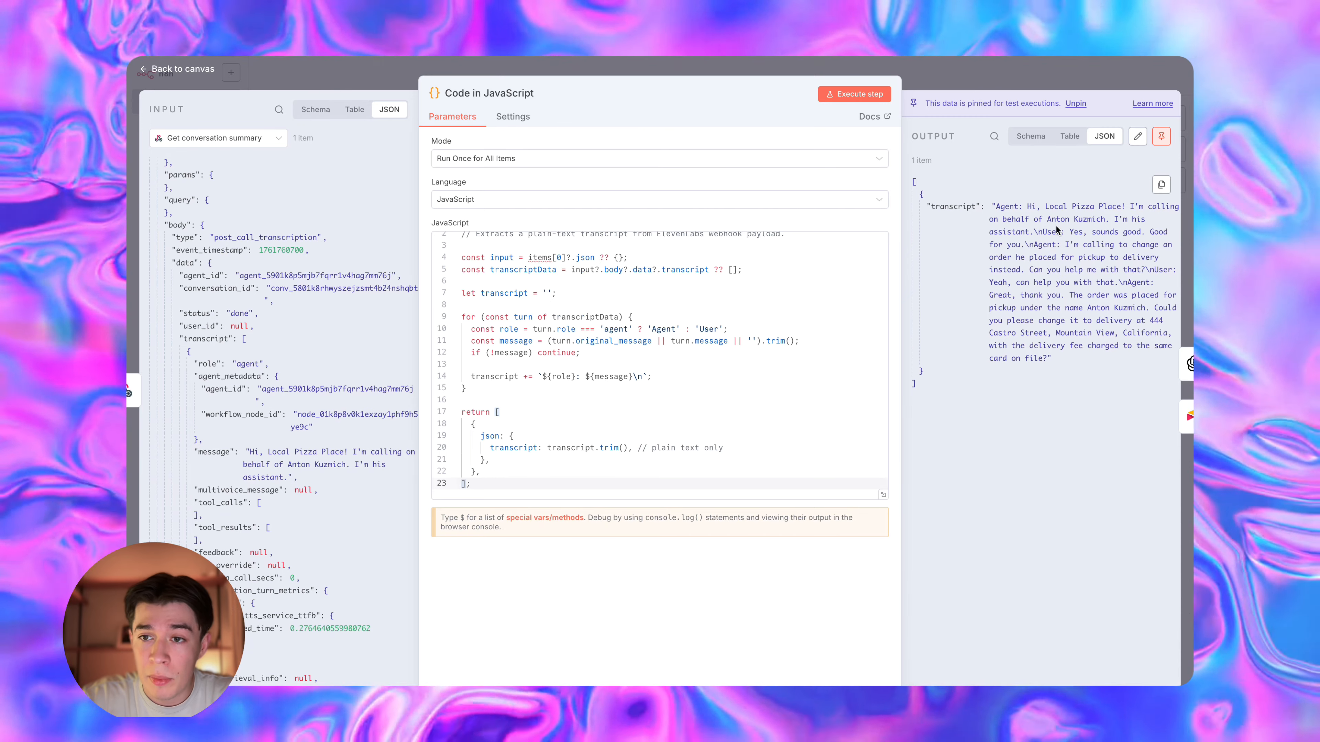
left_click(234, 79)
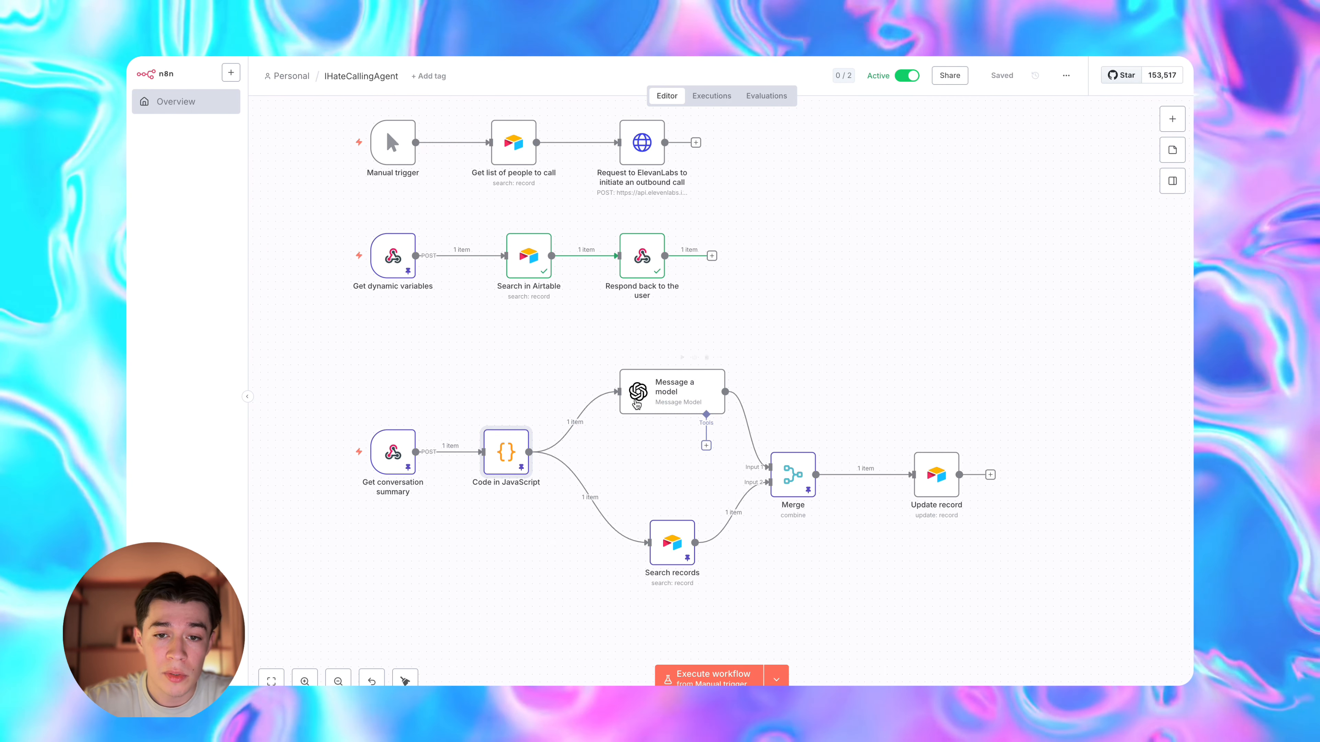
Review the Message a model node's system and user prompts, and the Search records node's filter formula and output.
double_click(653, 405)
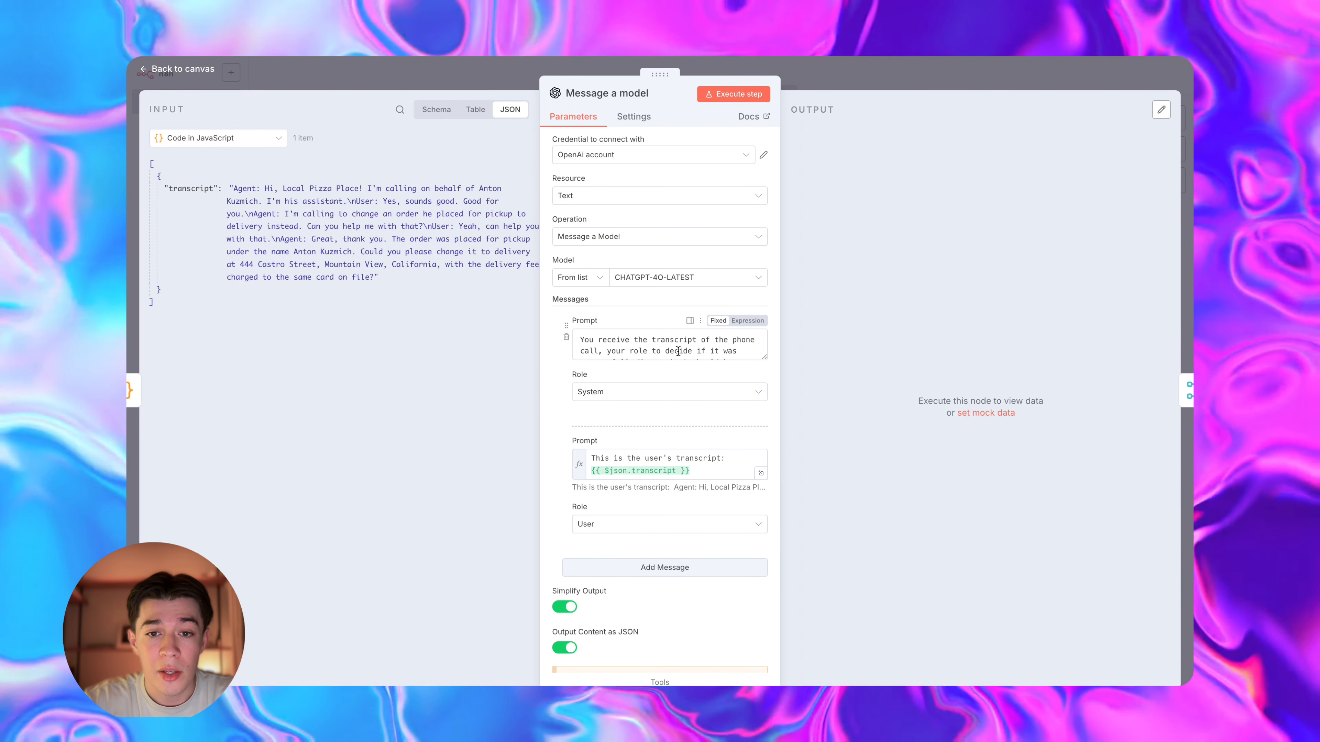
scroll(674, 349, "down", 1)
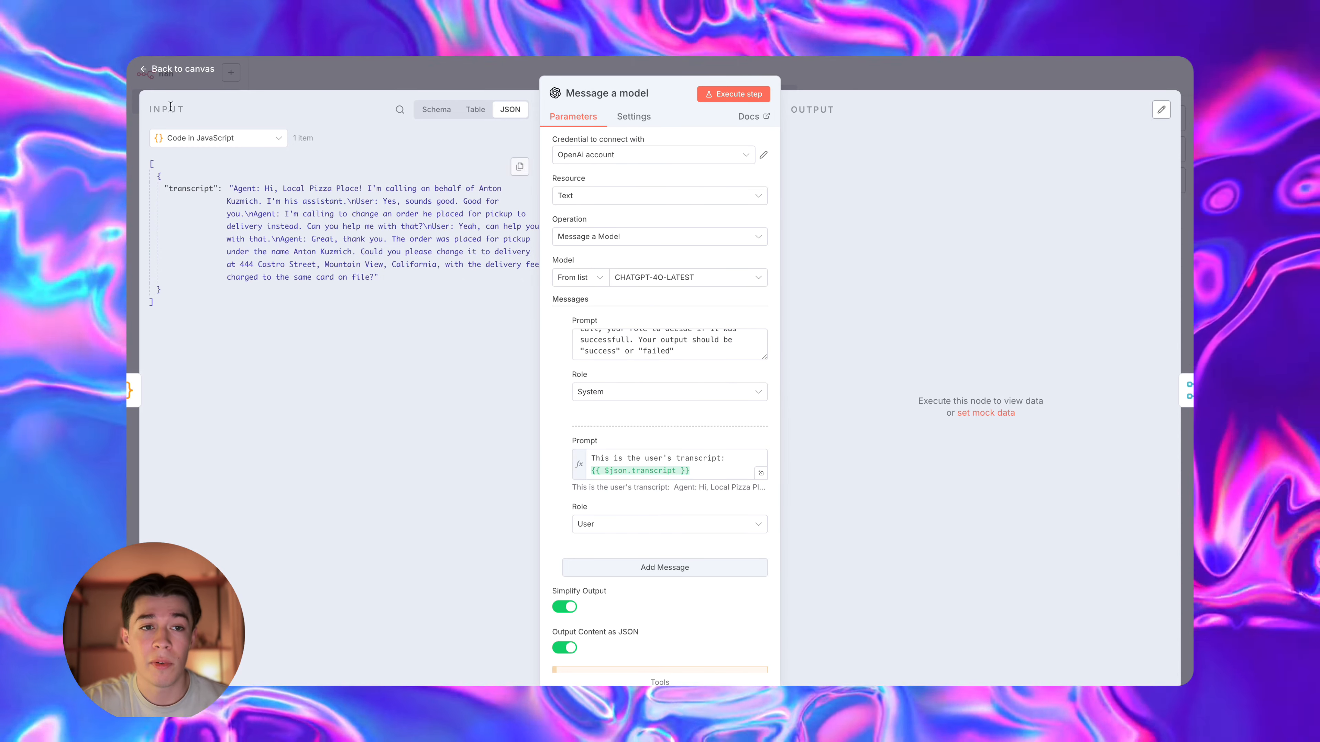
key("Escape")
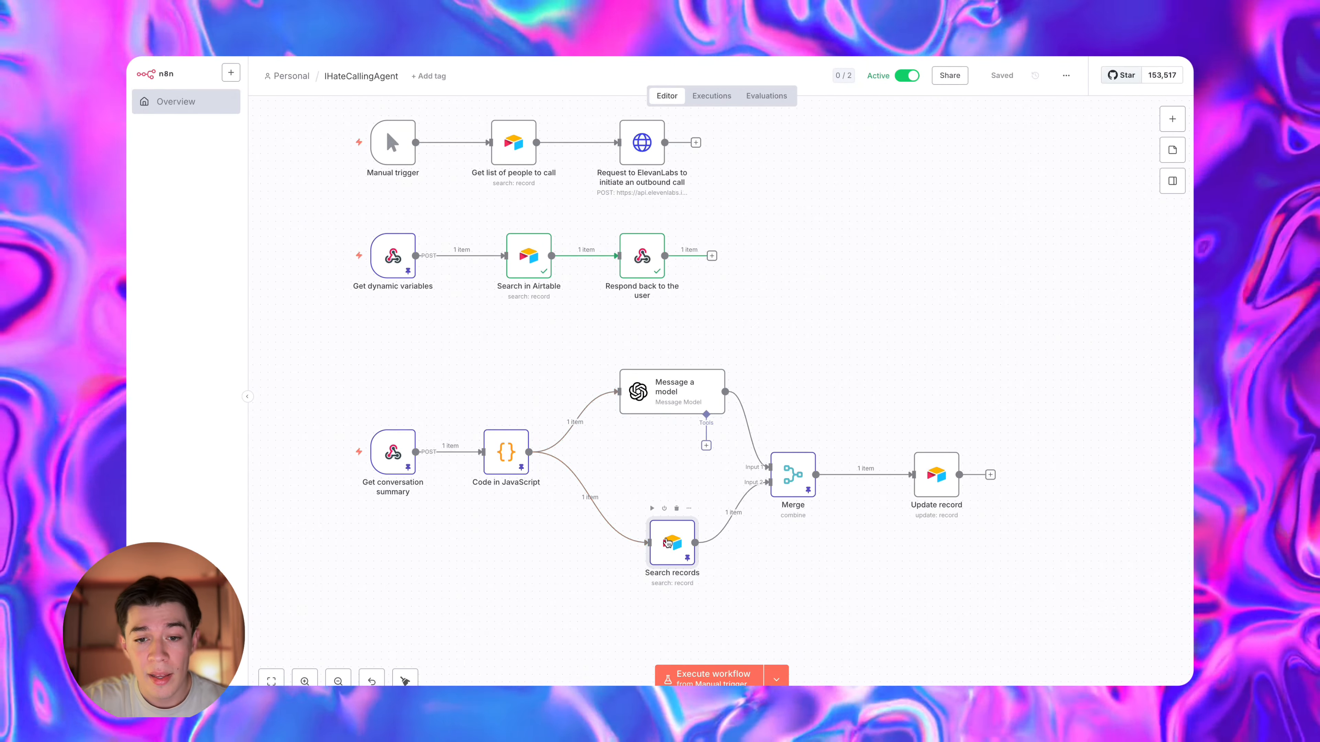
double_click(672, 543)
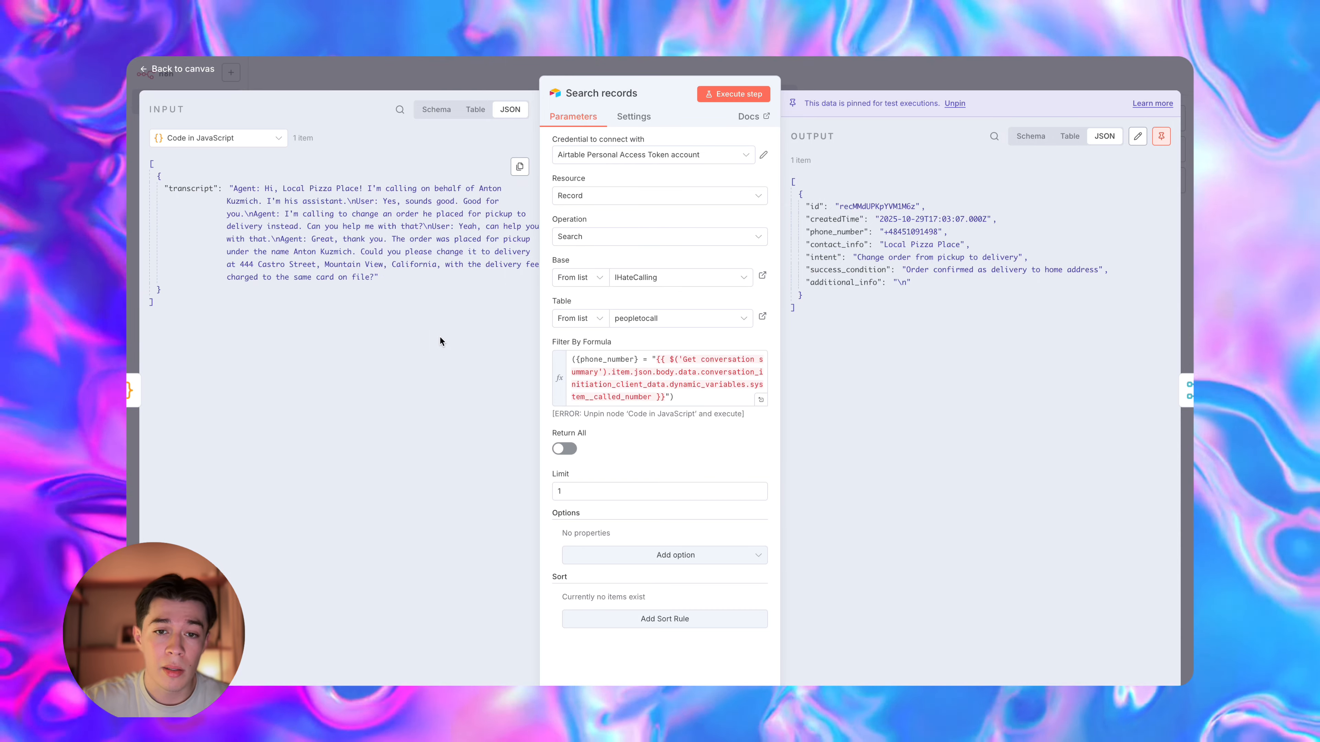
left_click(171, 70)
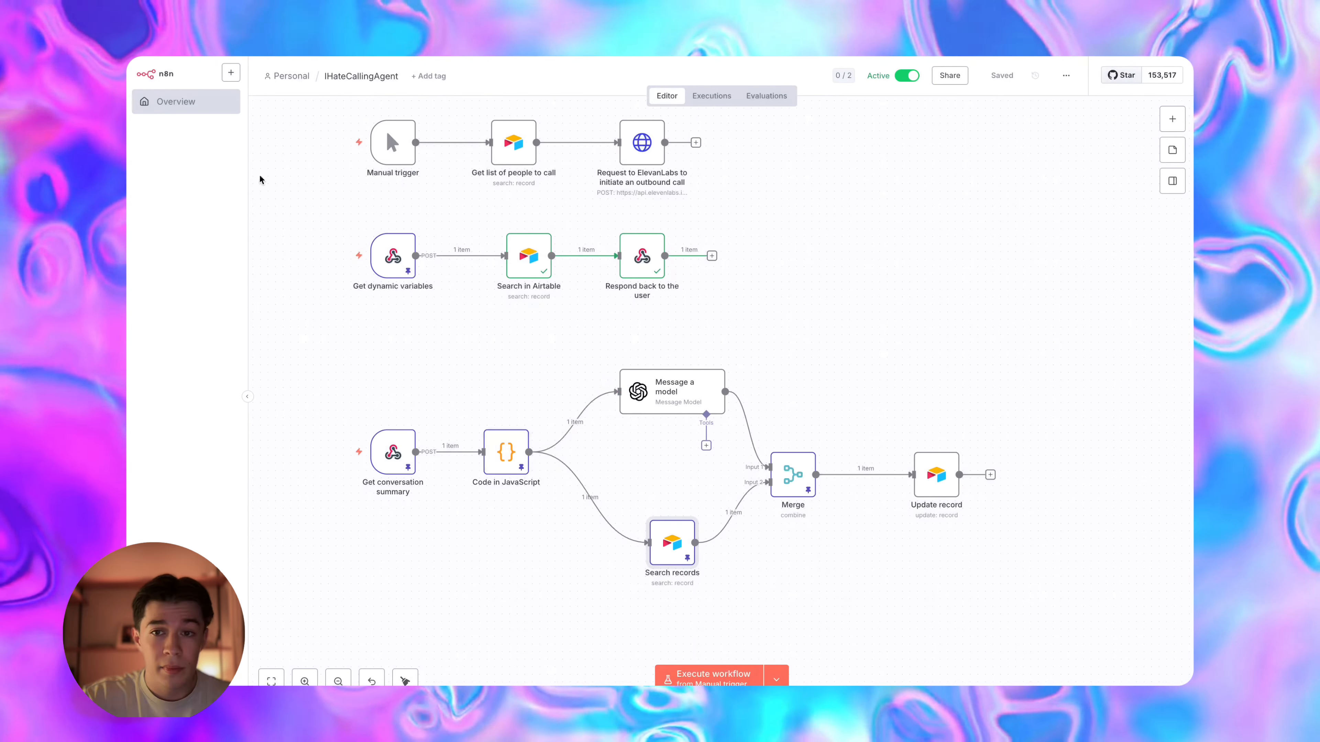
Examine the Update record node's merged input, id matching and mapped transcript and status values, and return to the canvas.
scroll(734, 527, "right", 1)
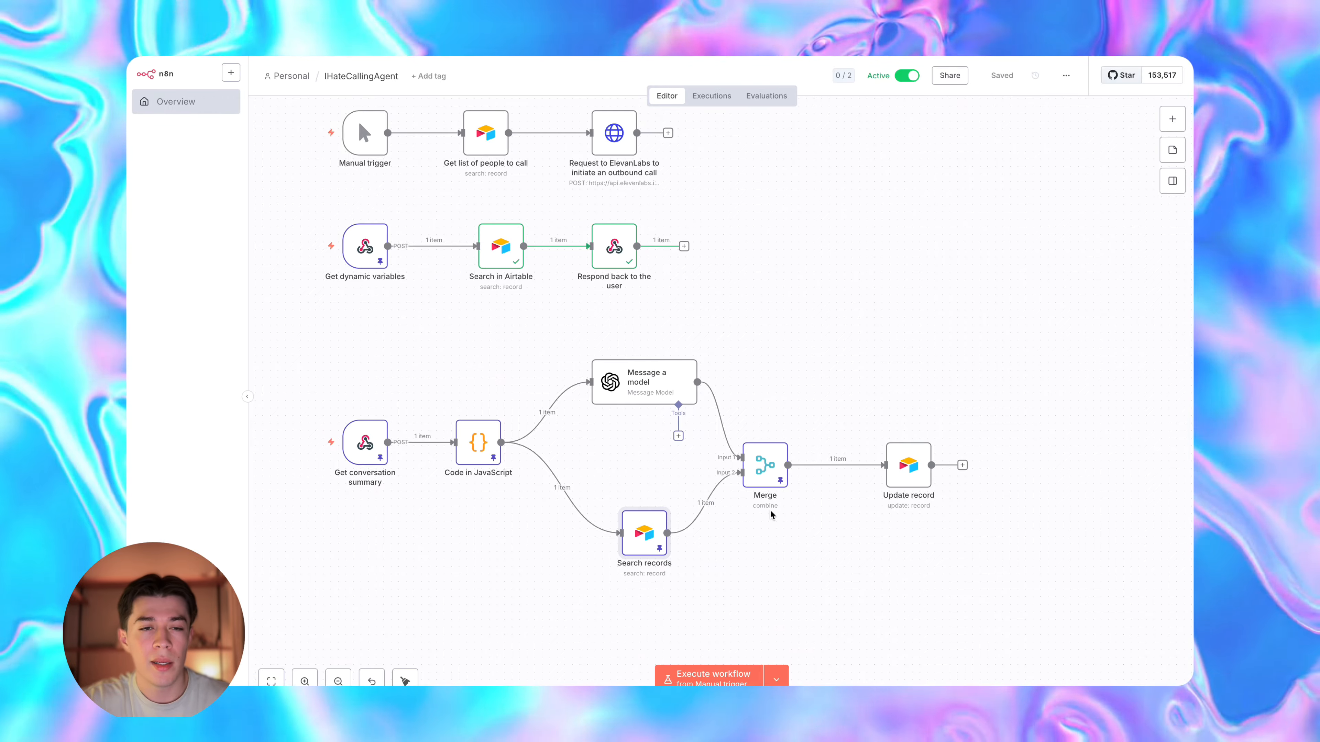
scroll(806, 517, "right", 1)
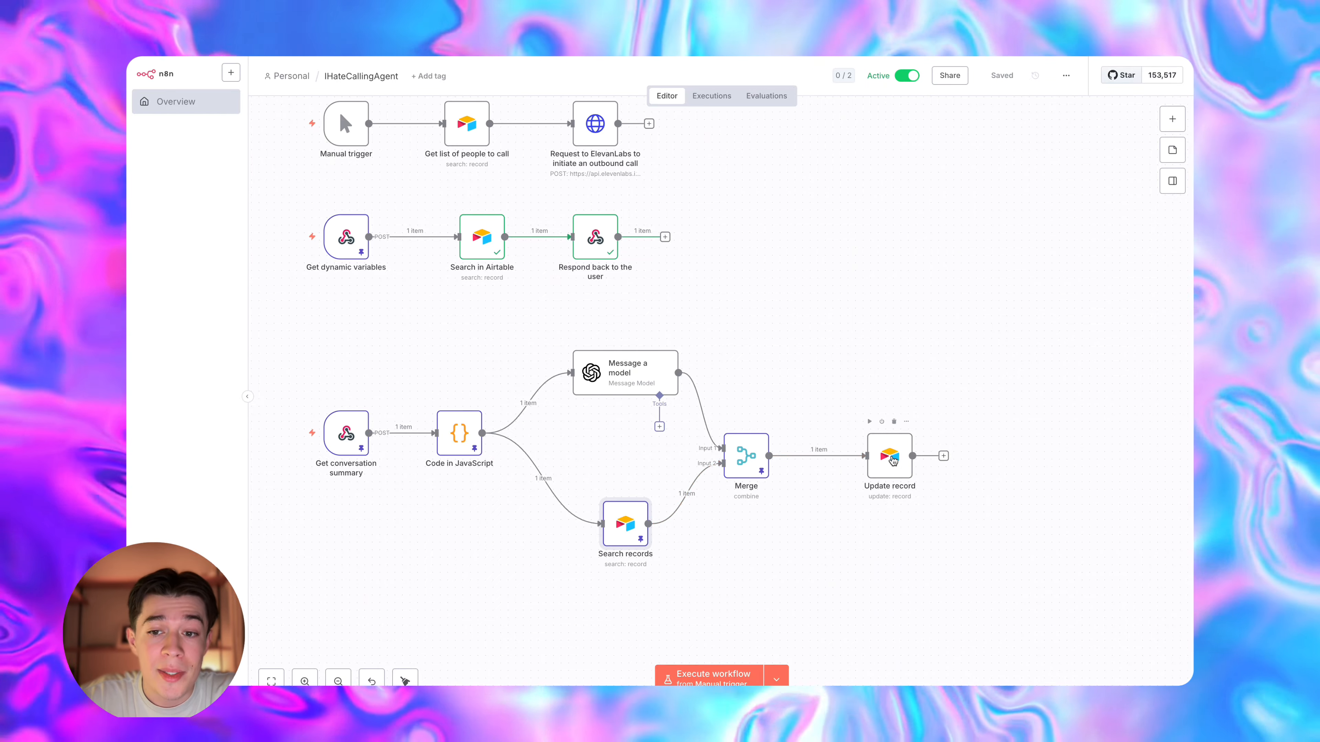
double_click(891, 458)
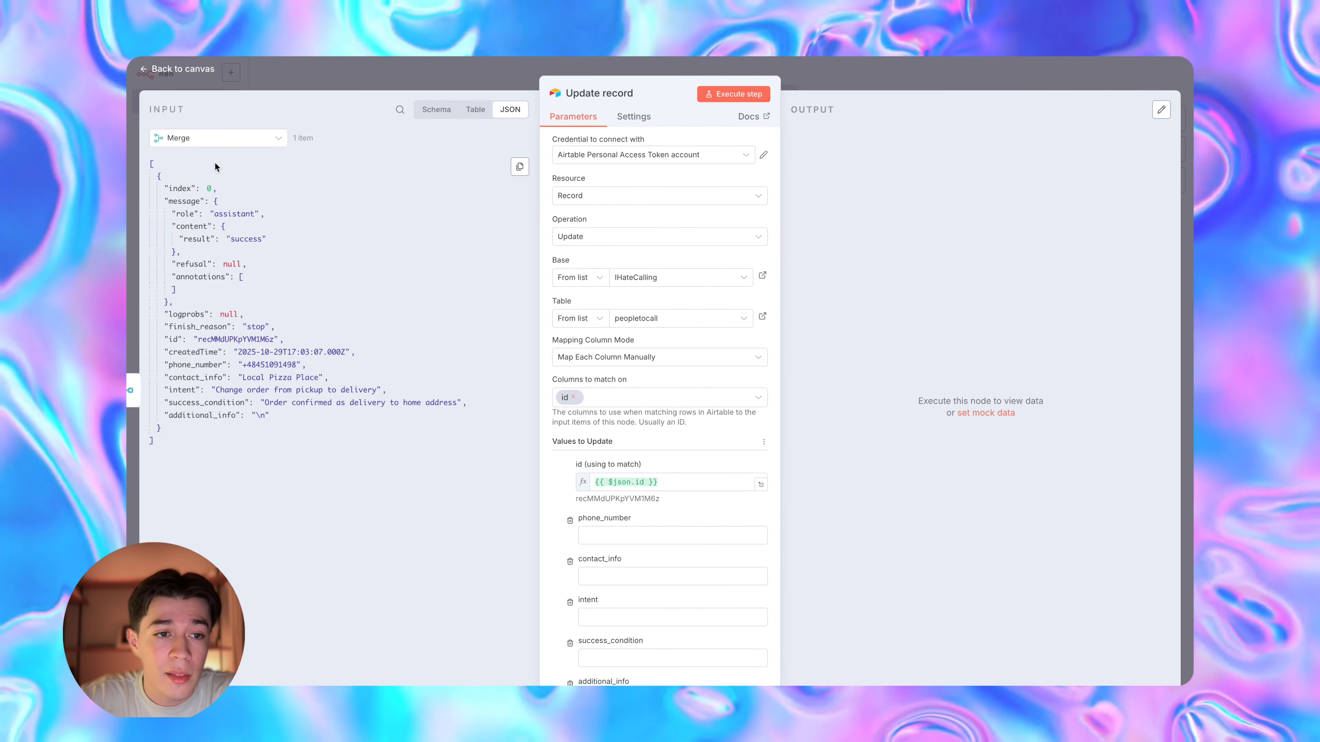
key("Escape")
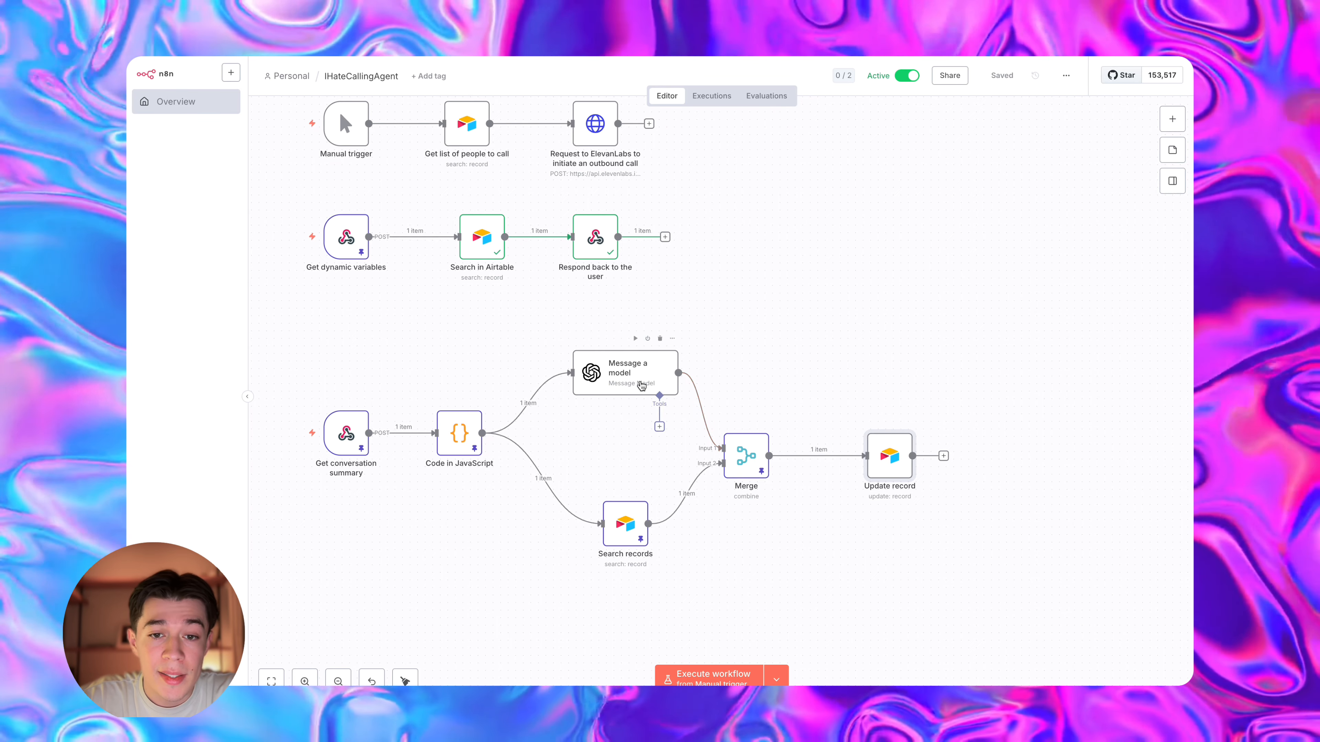
double_click(889, 456)
scroll(590, 413, "down", 3)
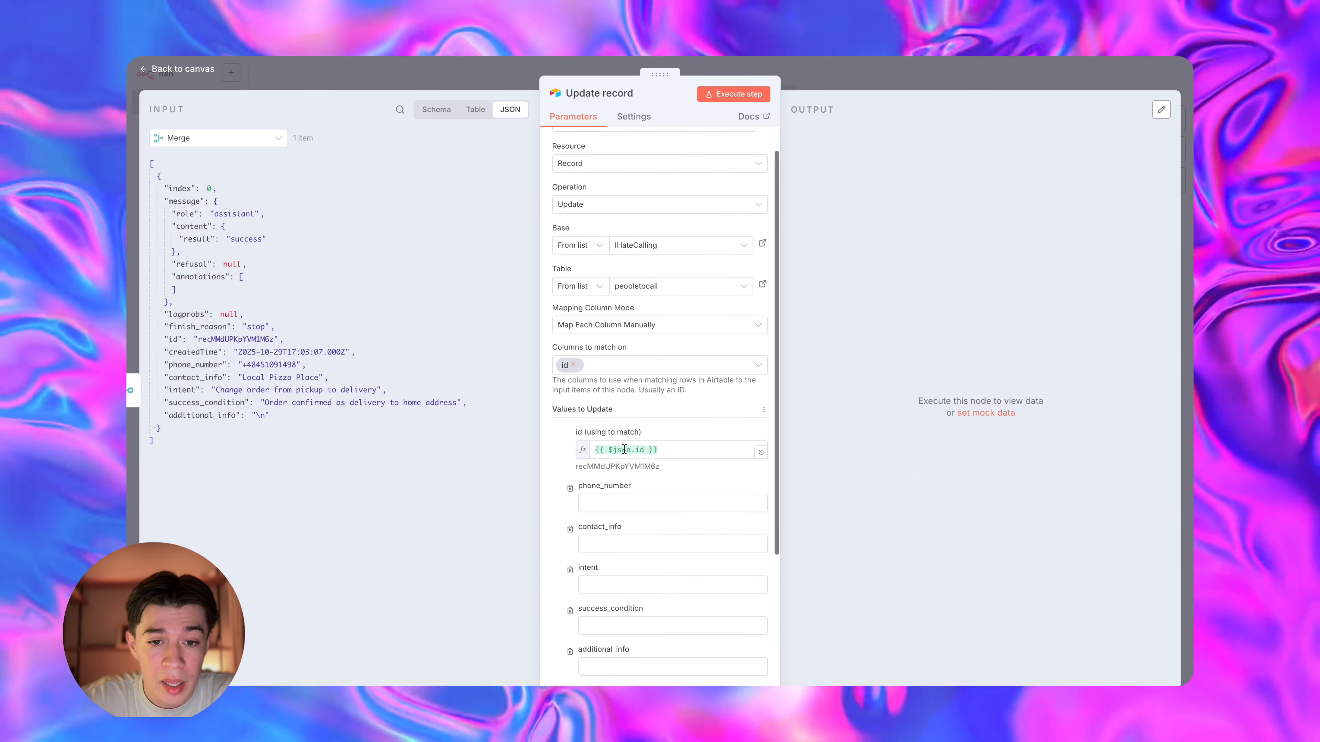
scroll(589, 413, "down", 1)
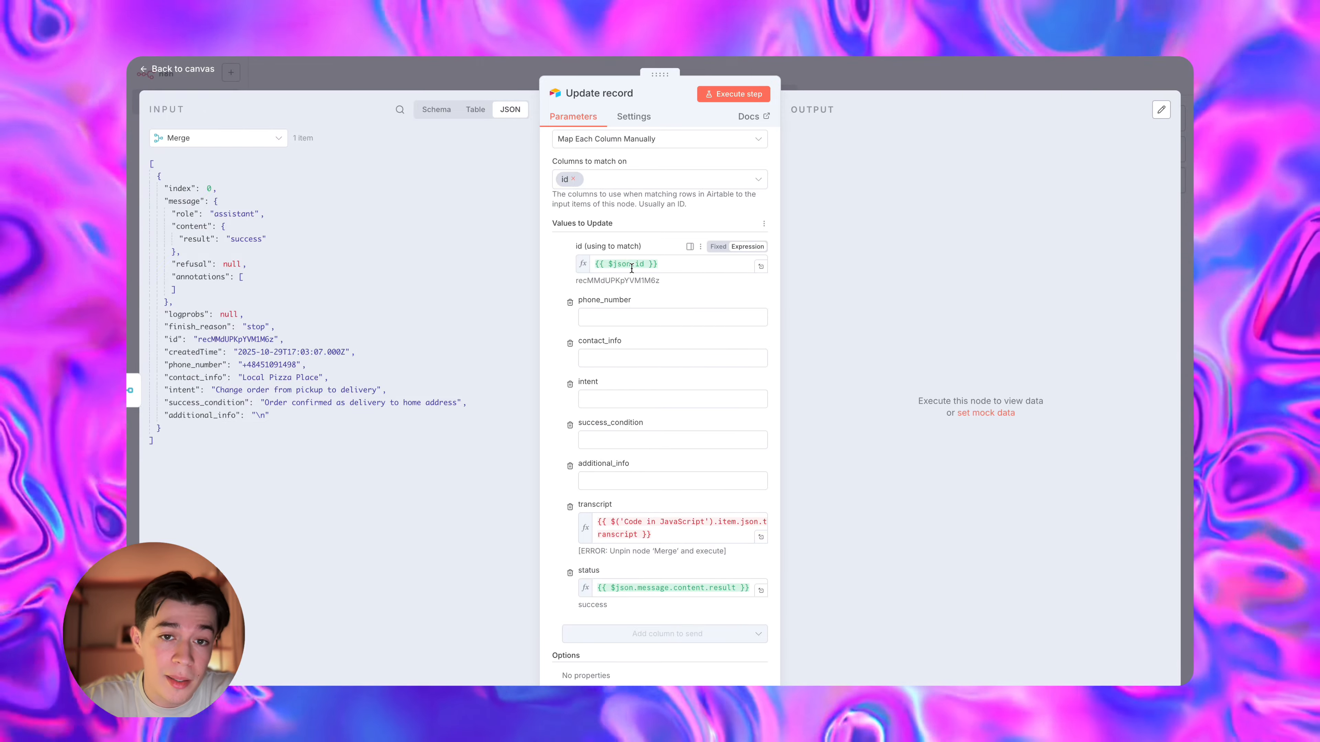
left_click(174, 72)
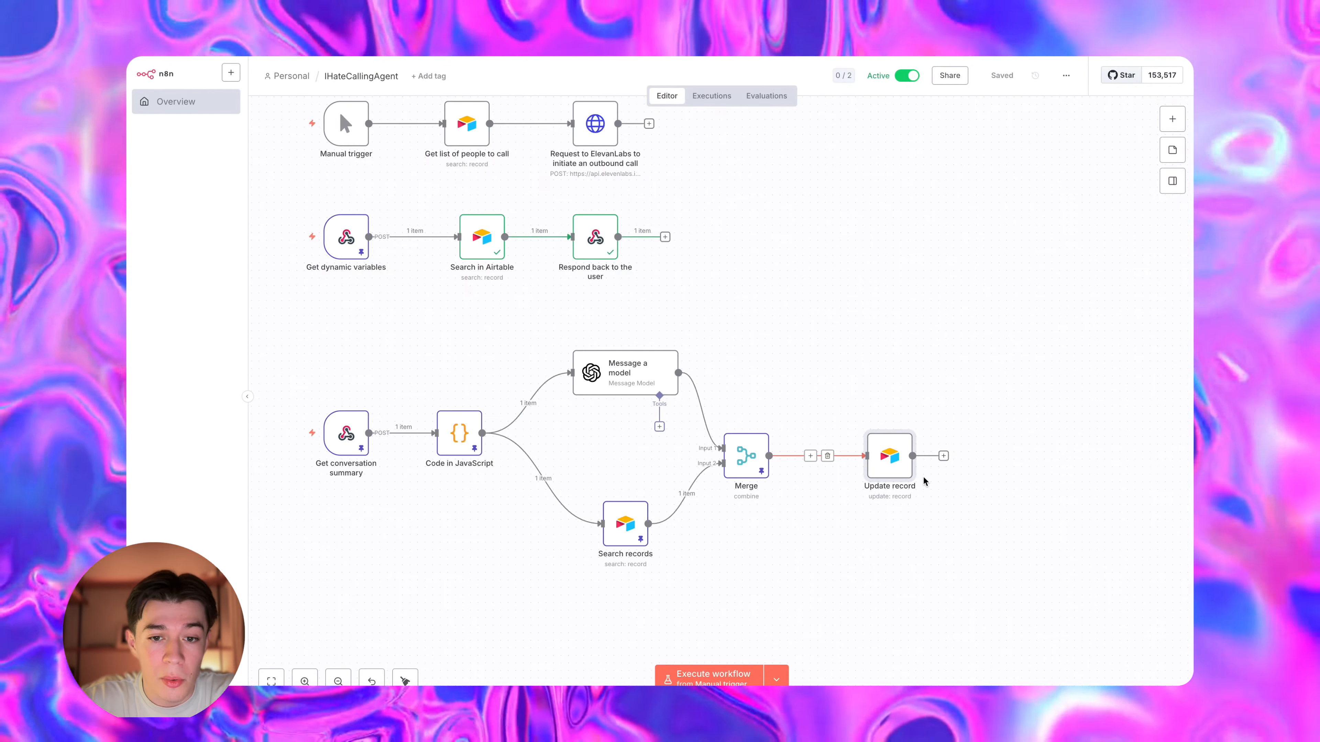
Execute the IHateCallingAgent workflow from its Manual trigger to start the outbound call.
scroll(925, 482, "left", 2)
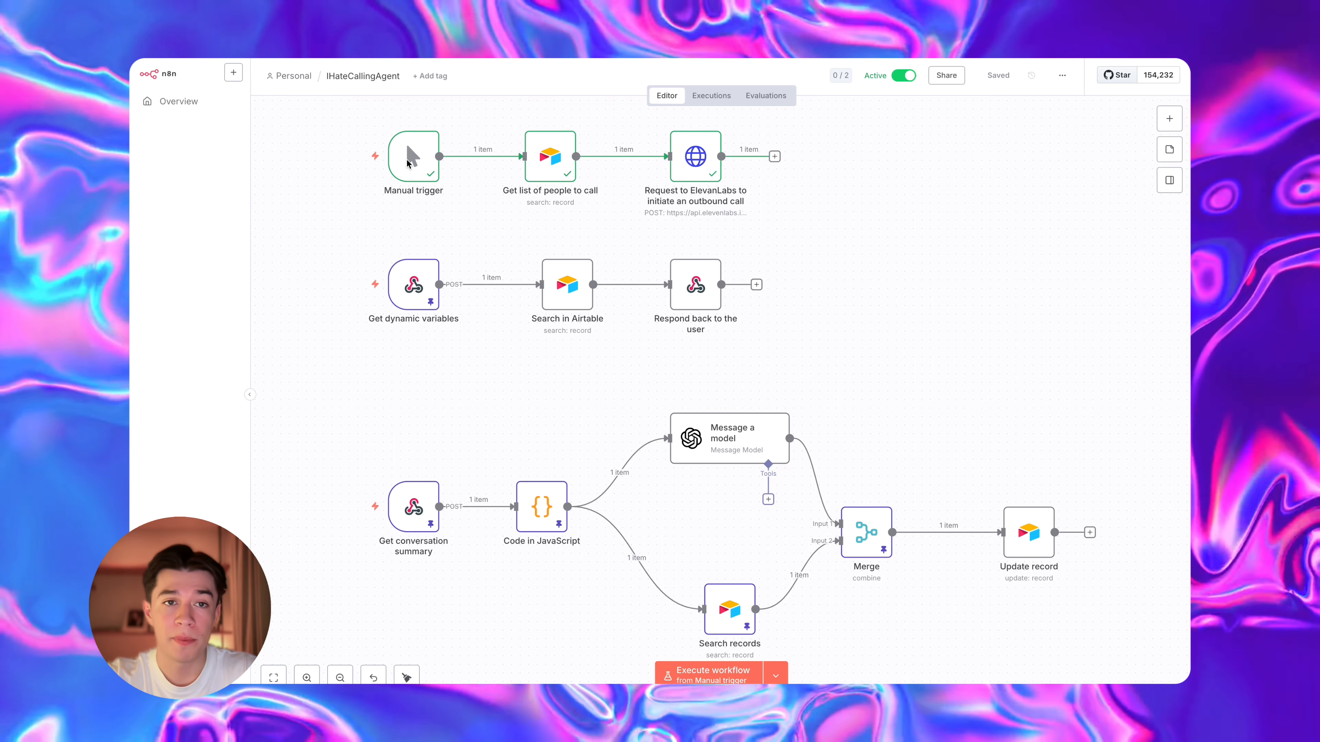
mouse_move(358, 159)
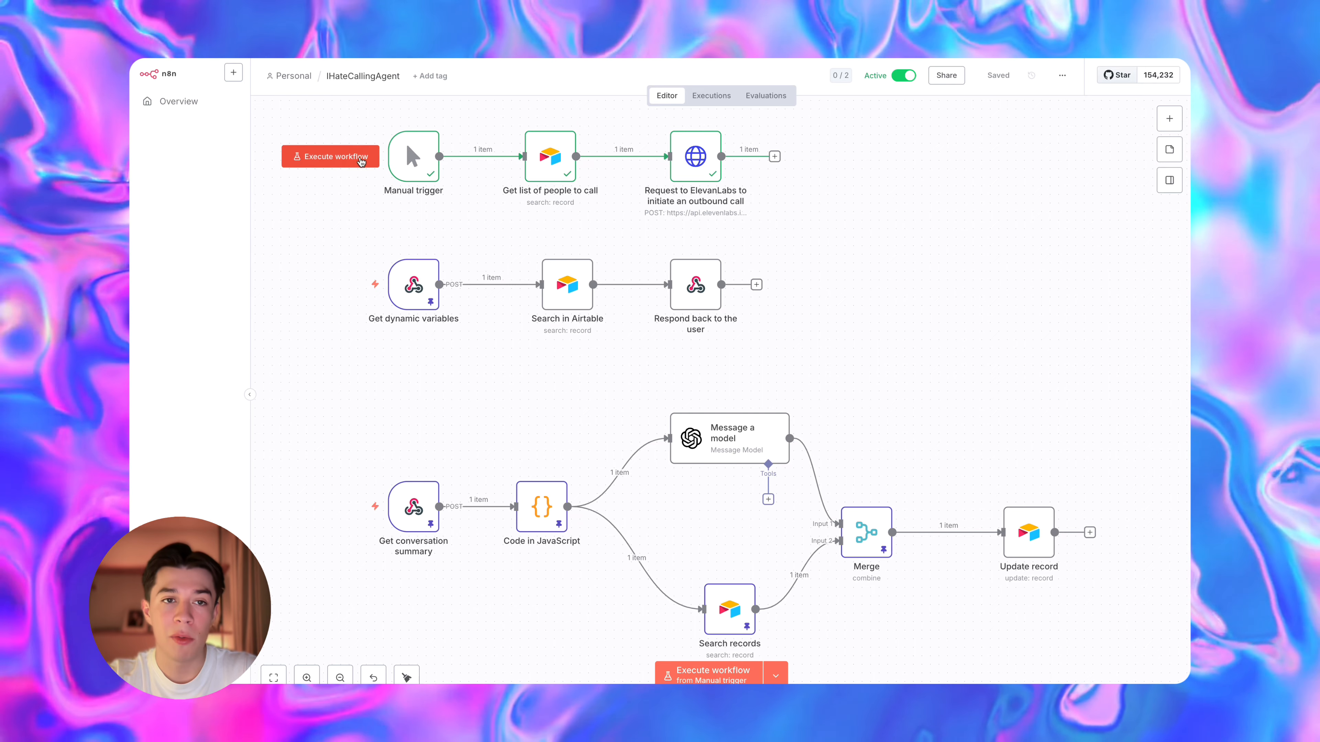
left_click(358, 161)
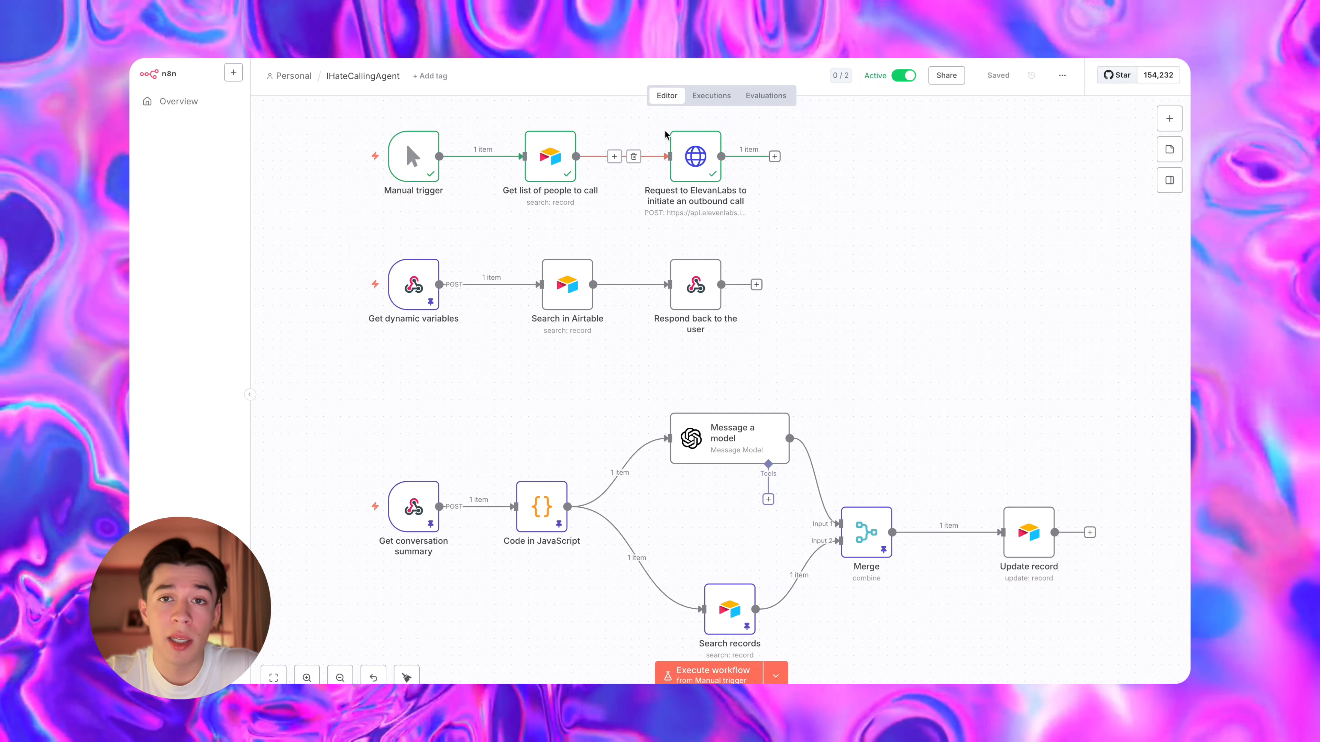
Review the three latest runs in the workflow's execution history, and inspect the outbound call request node in the 20:36:55 run.
left_click(711, 96)
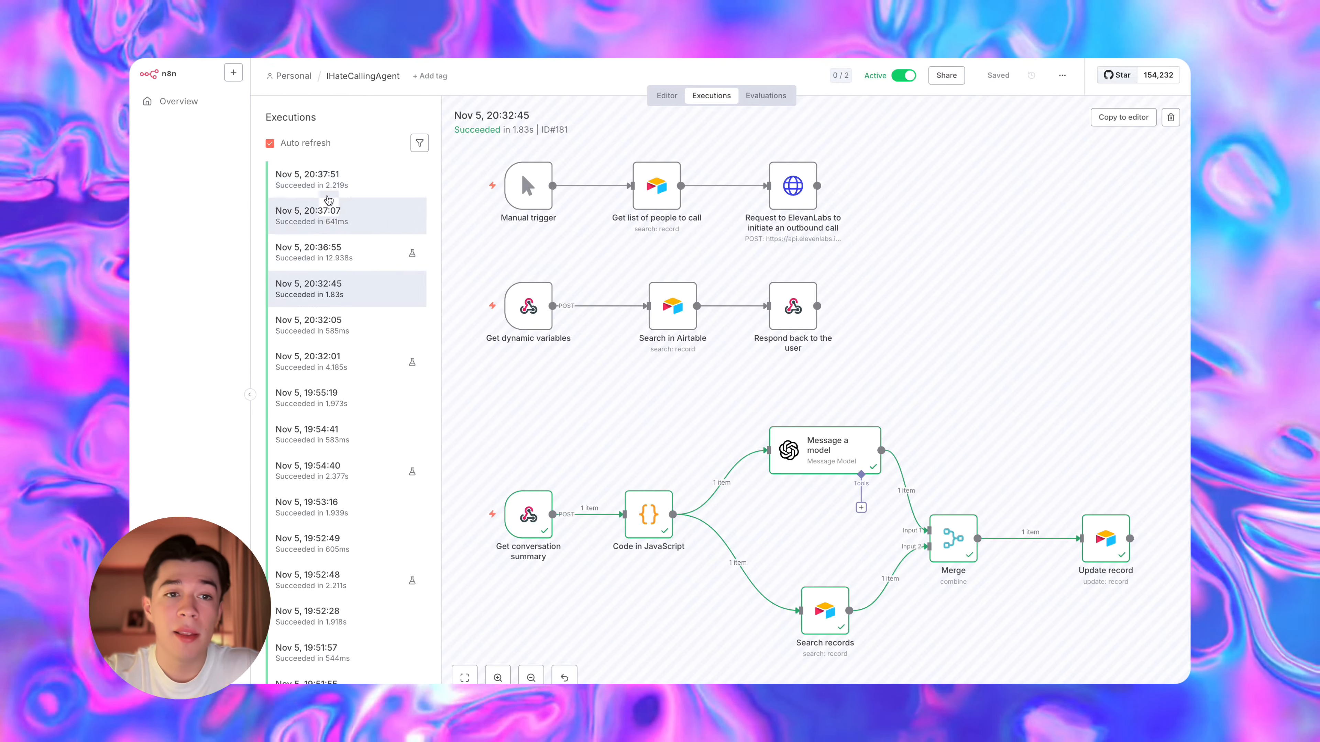
left_click(335, 183)
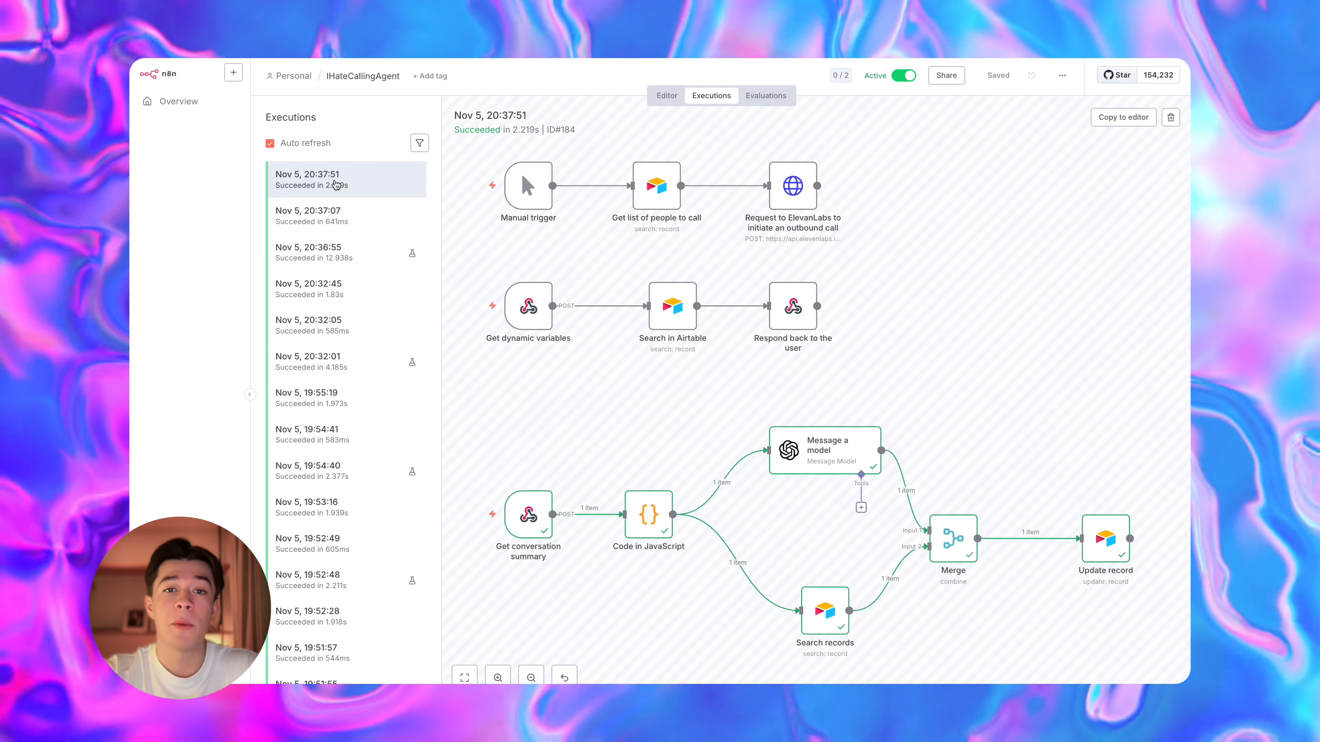
left_click(303, 216)
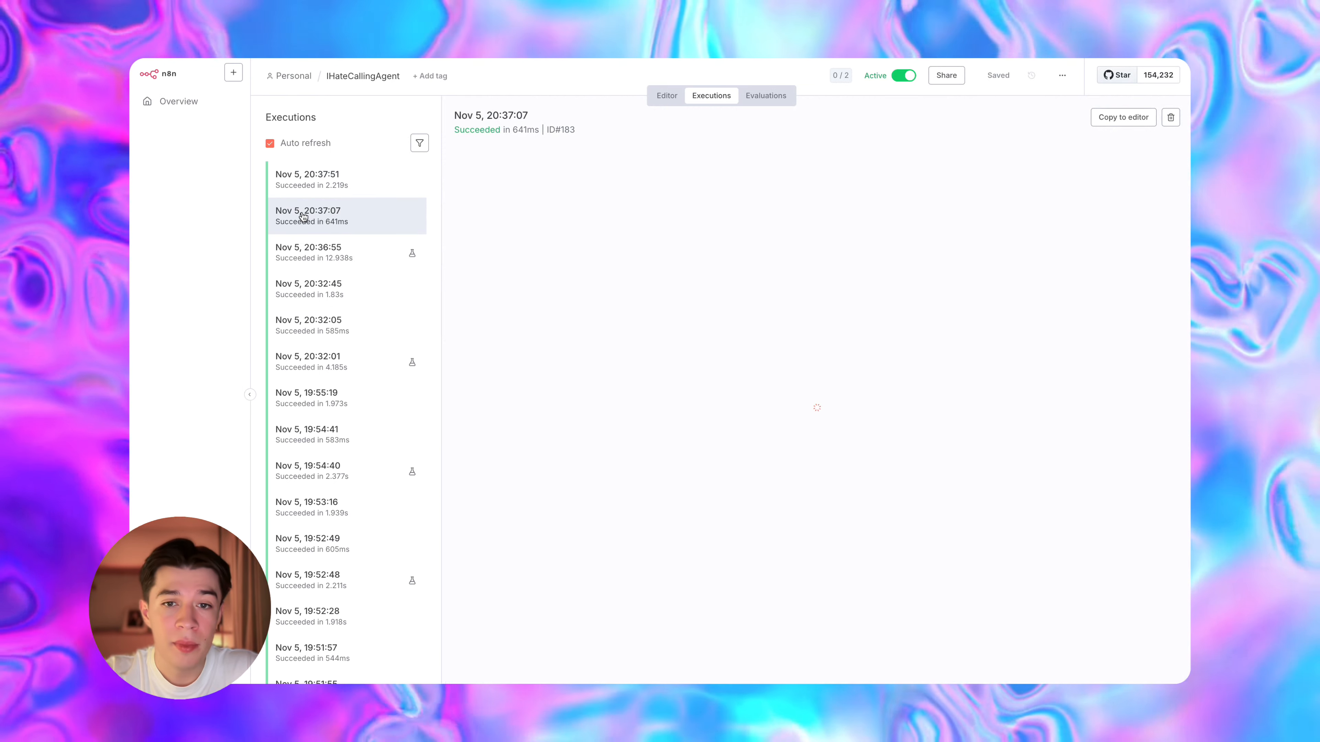
left_click(312, 249)
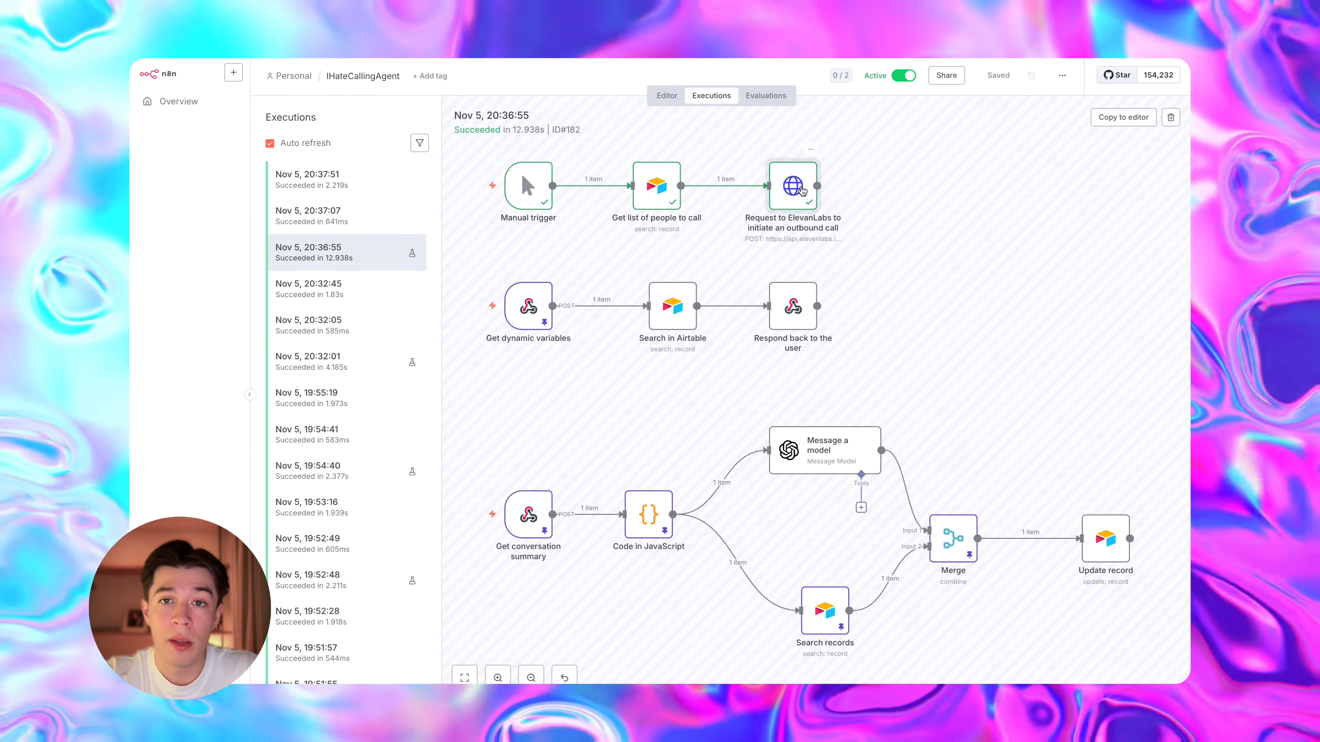
double_click(800, 187)
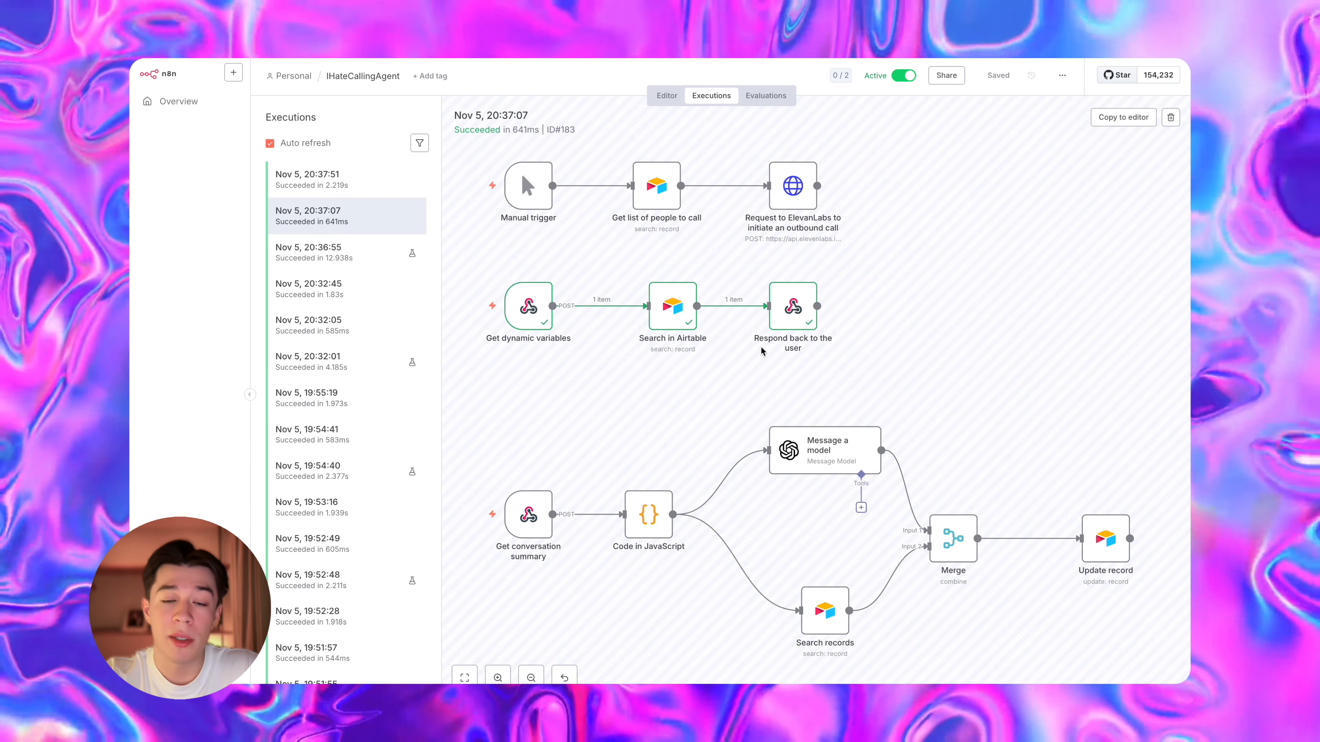
In the 20:37:07 execution, examine the Respond back to the user node's response body and its output in schema view, and return to the canvas.
double_click(798, 313)
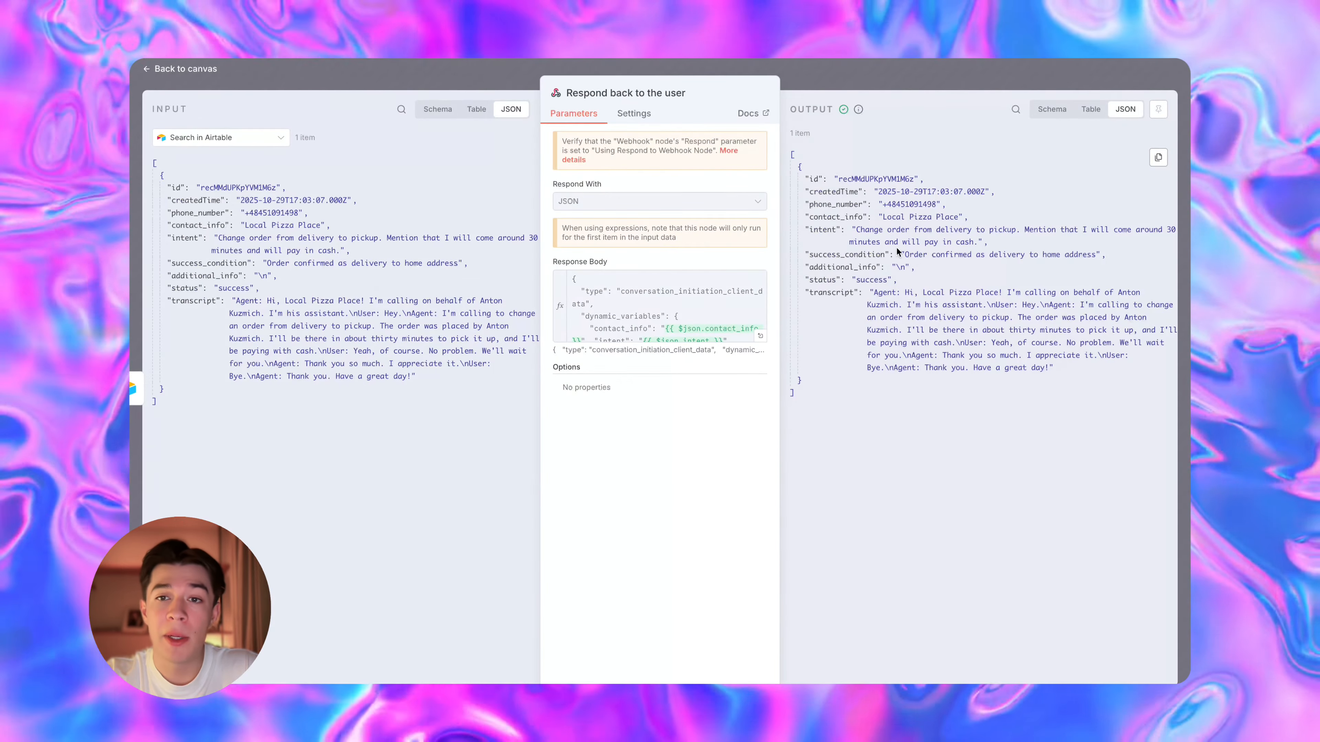
scroll(635, 318, "down", 1)
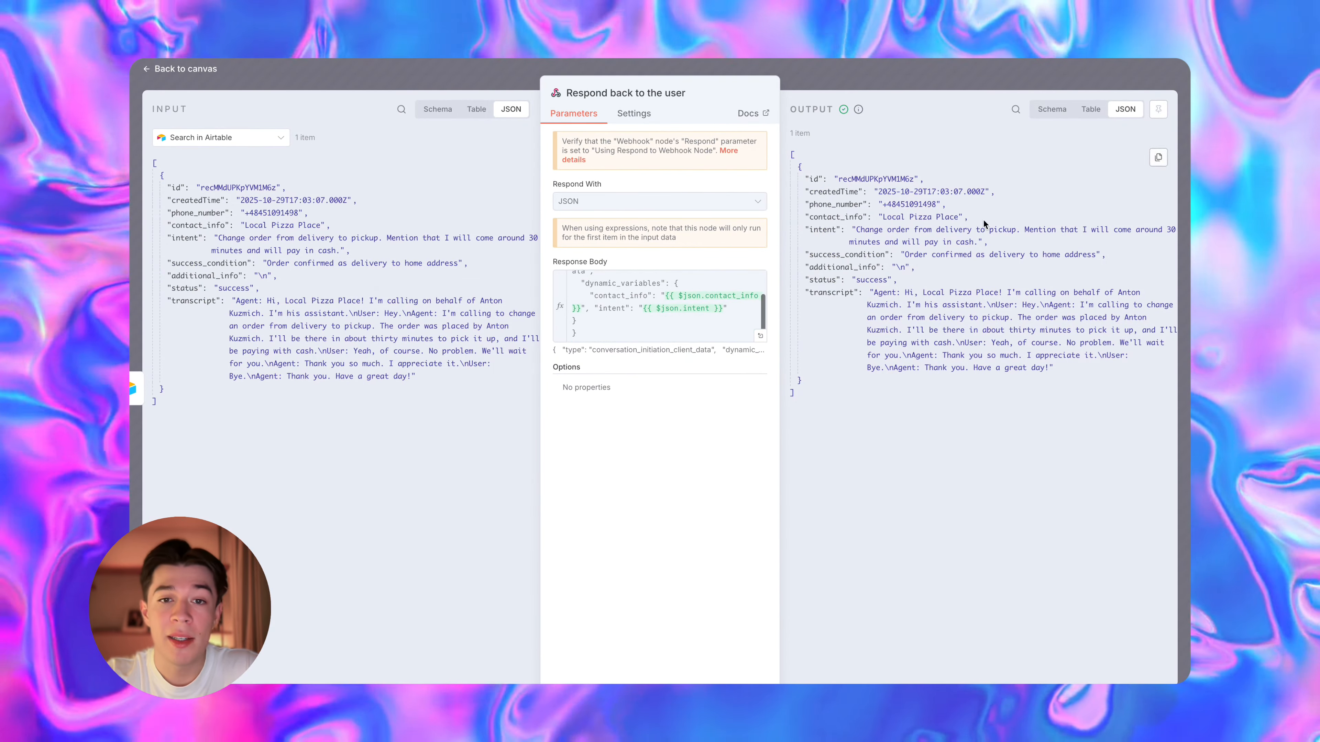
scroll(618, 308, "up", 1)
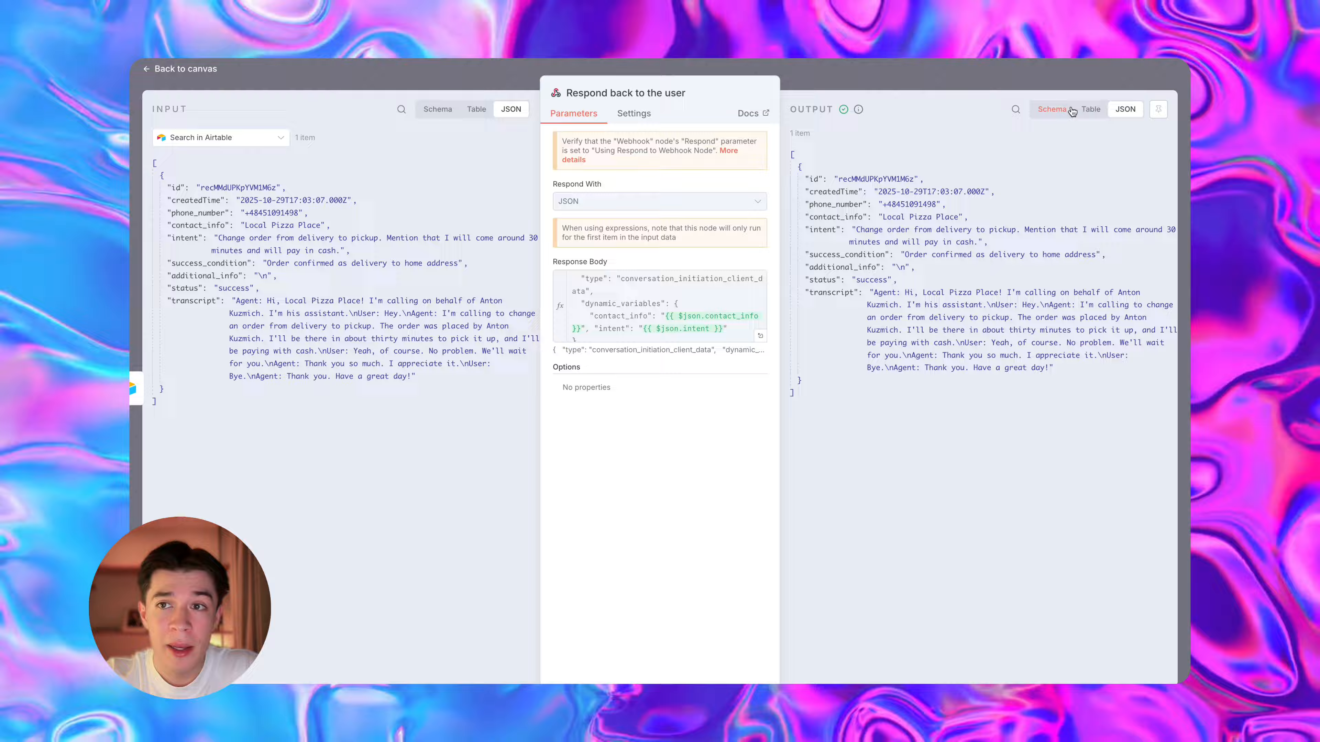
left_click(1071, 111)
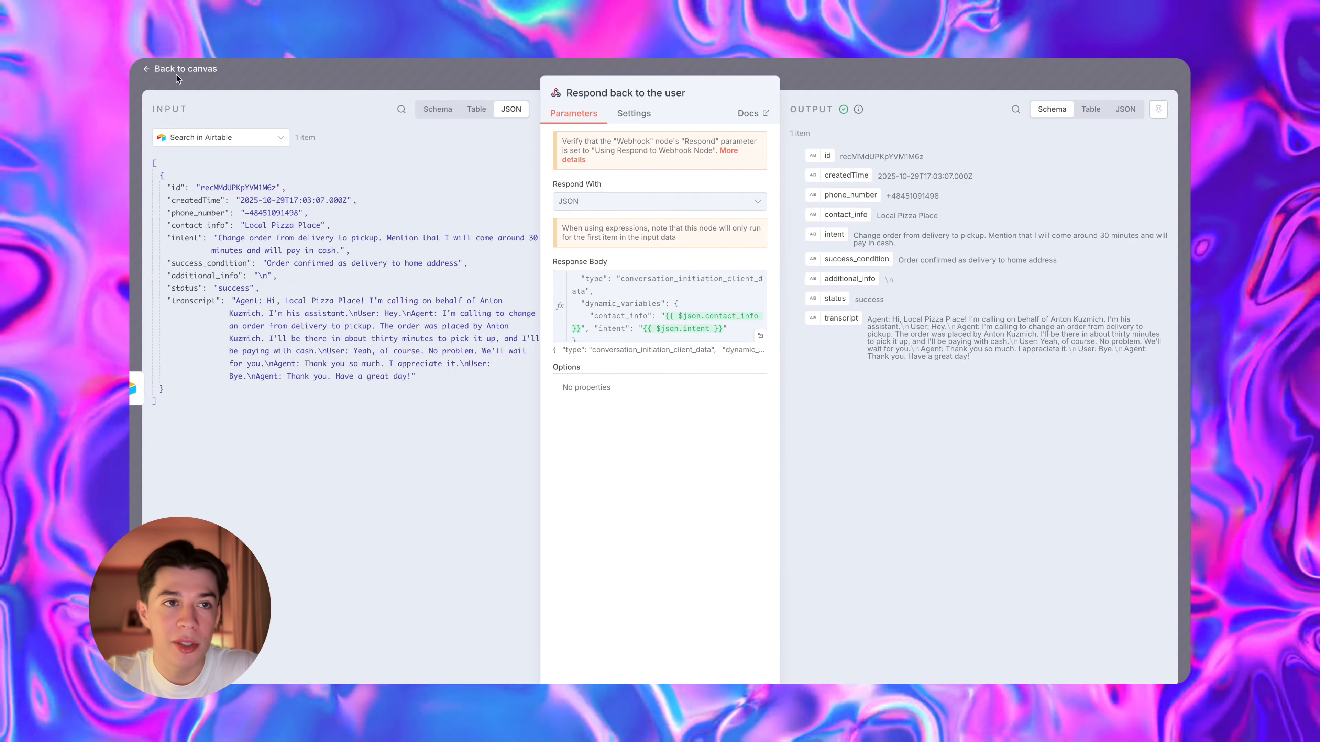
left_click(177, 73)
Check the Get dynamic variables webhook's output, the Search in Airtable node and the dynamic variables in the response body for the same run.
double_click(534, 308)
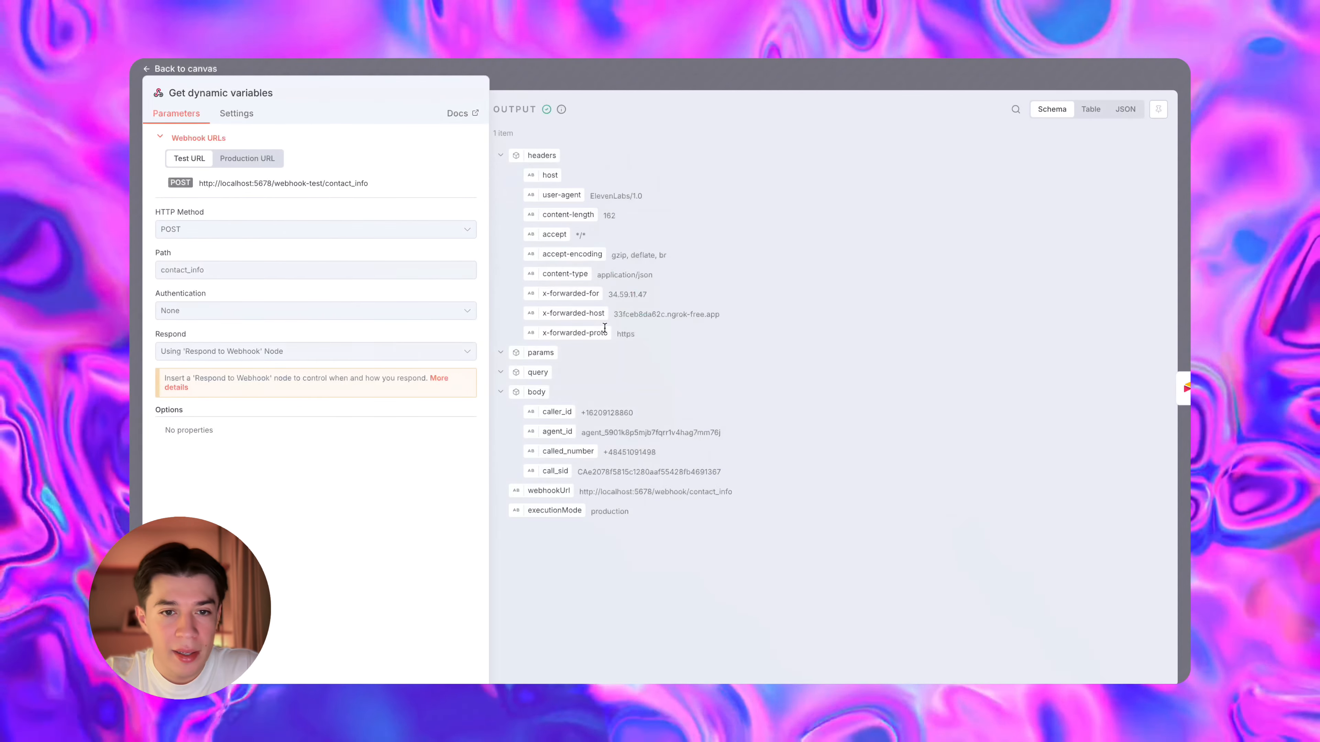
left_click(161, 73)
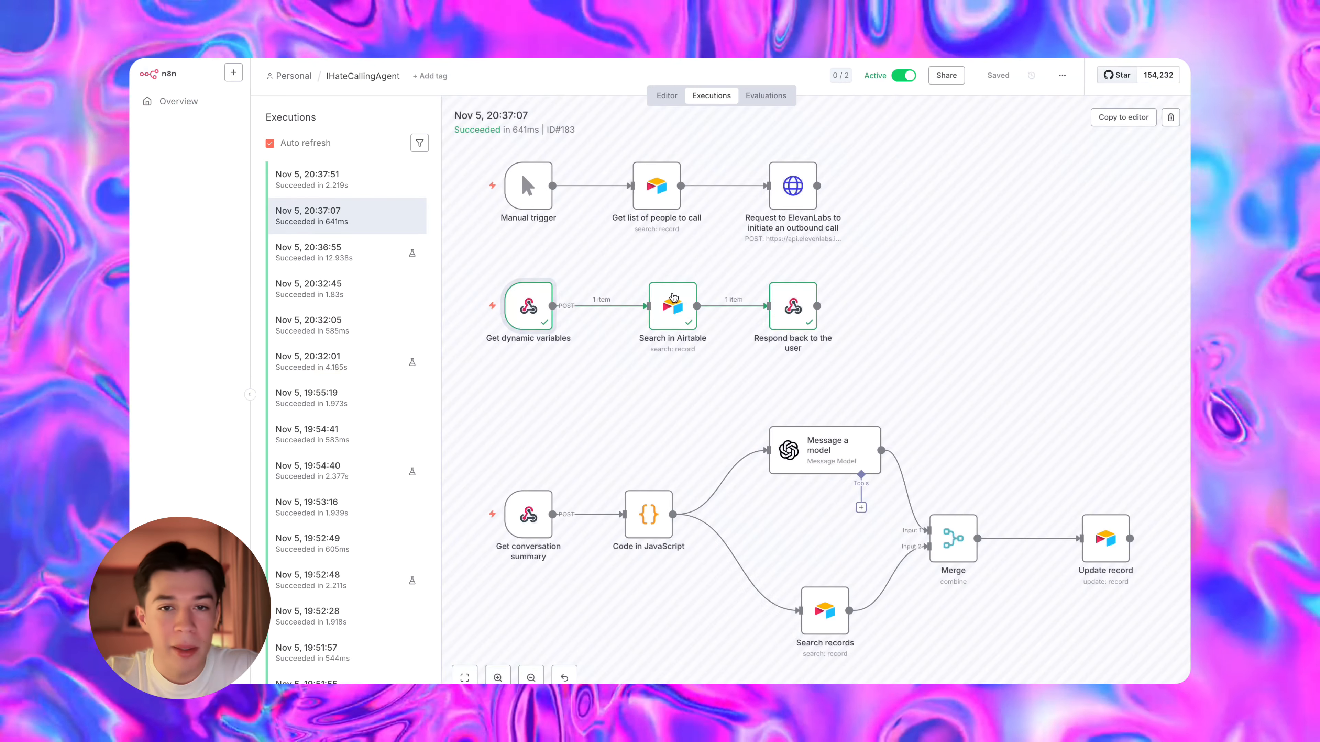
double_click(672, 303)
left_click(172, 69)
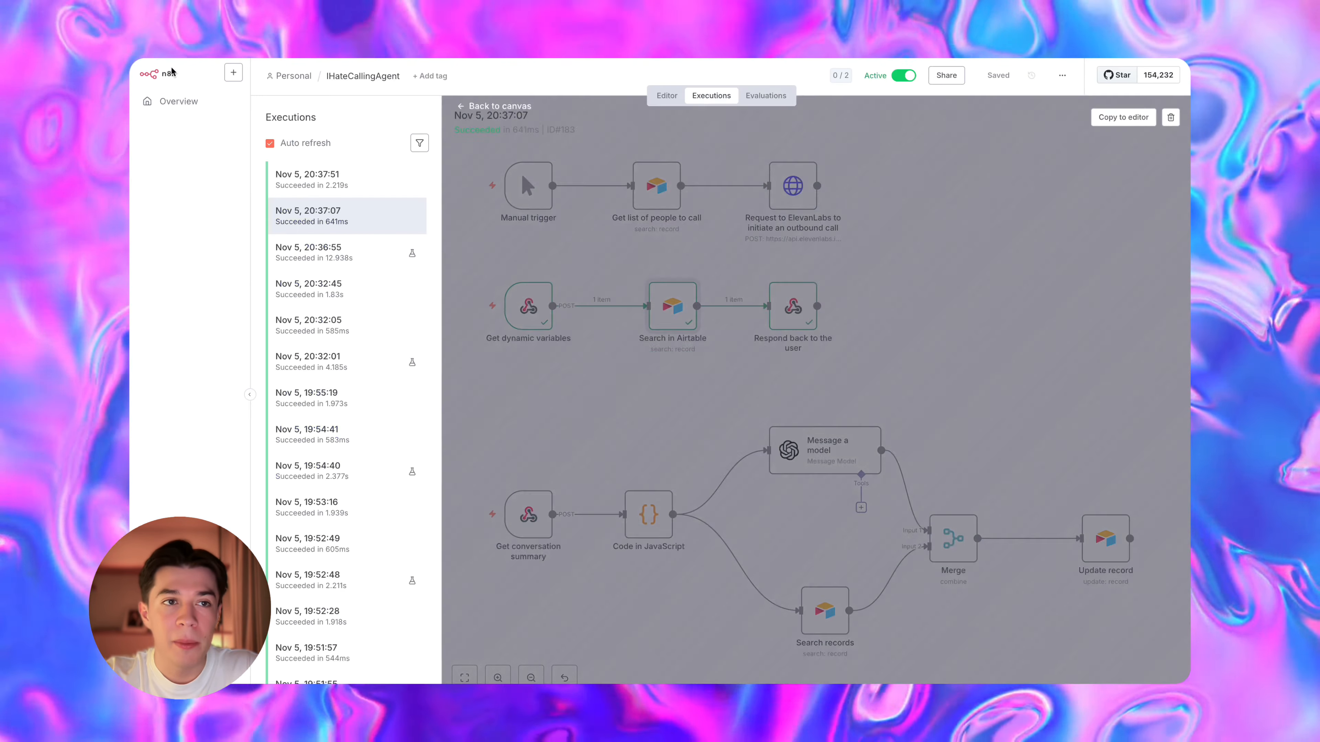
double_click(787, 304)
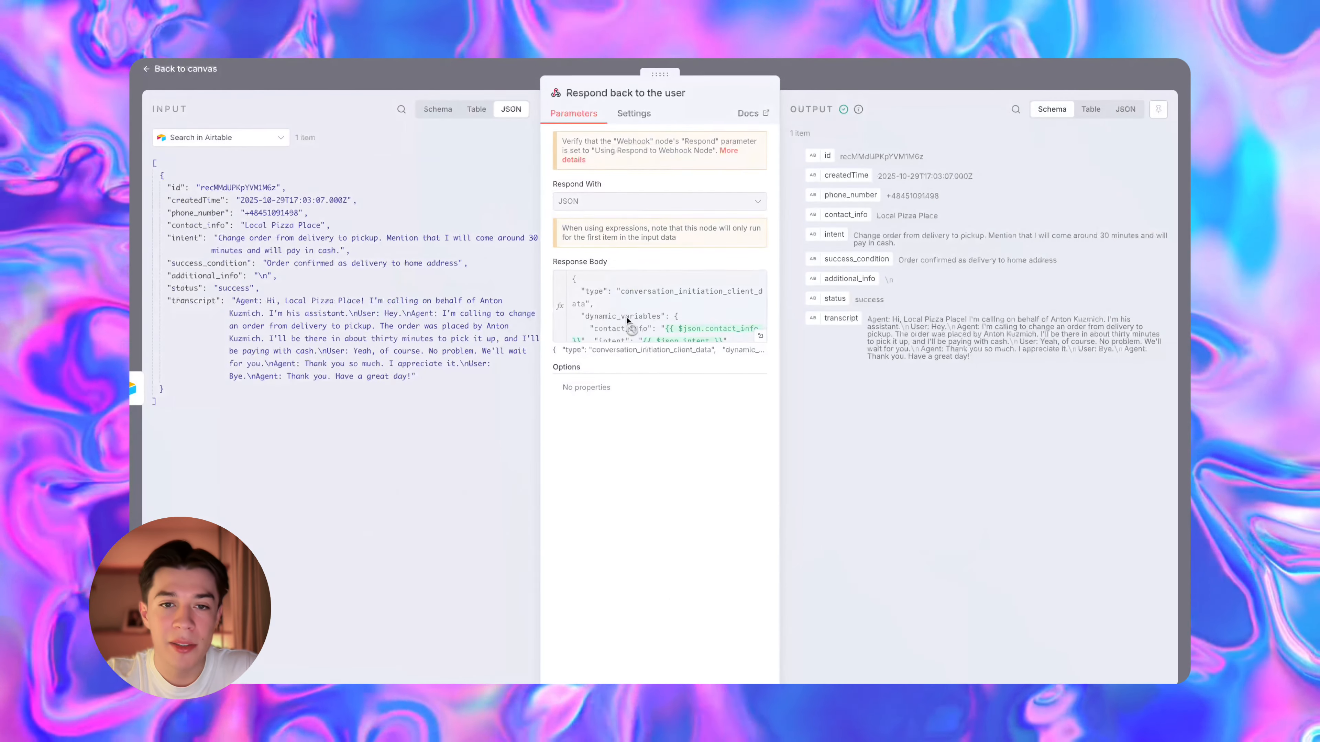
scroll(628, 309, "down", 2)
left_click(148, 69)
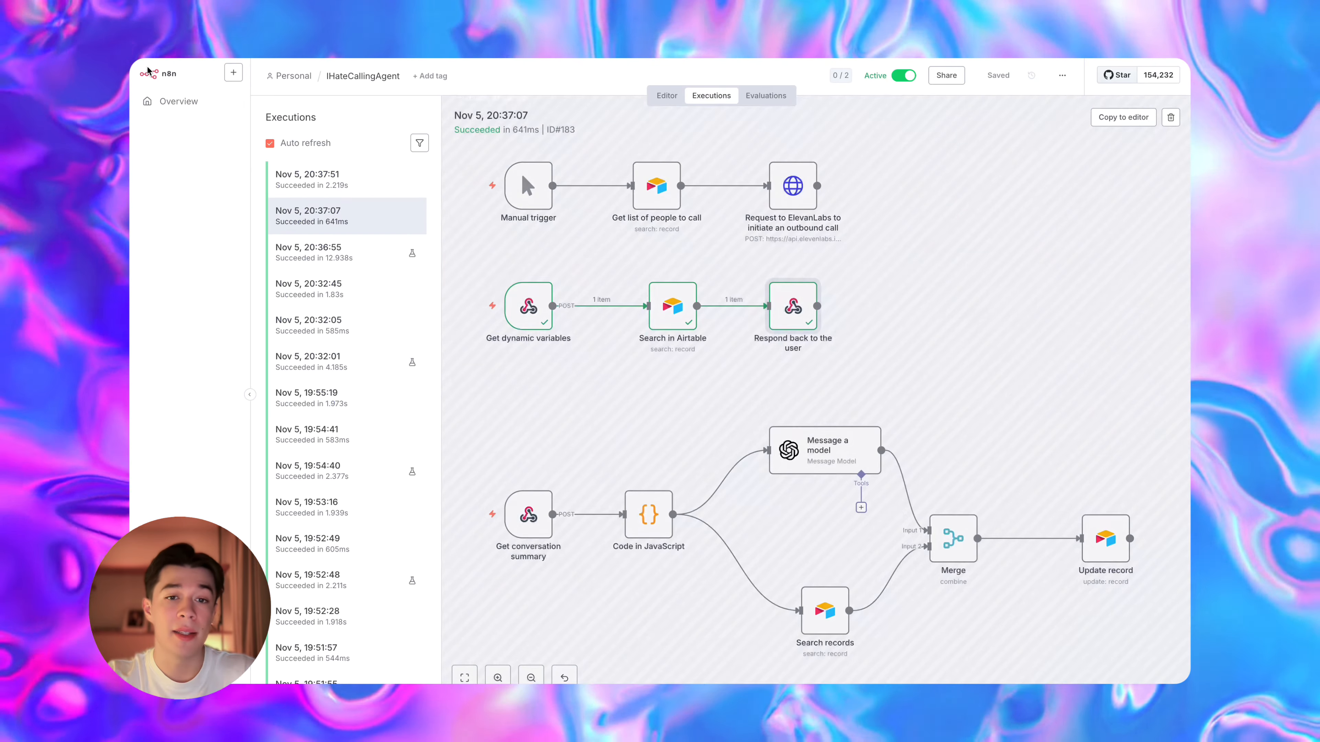
In the 20:37:51 execution, compare the Message a model node's transcript input with its result output, and return to the canvas.
left_click(312, 179)
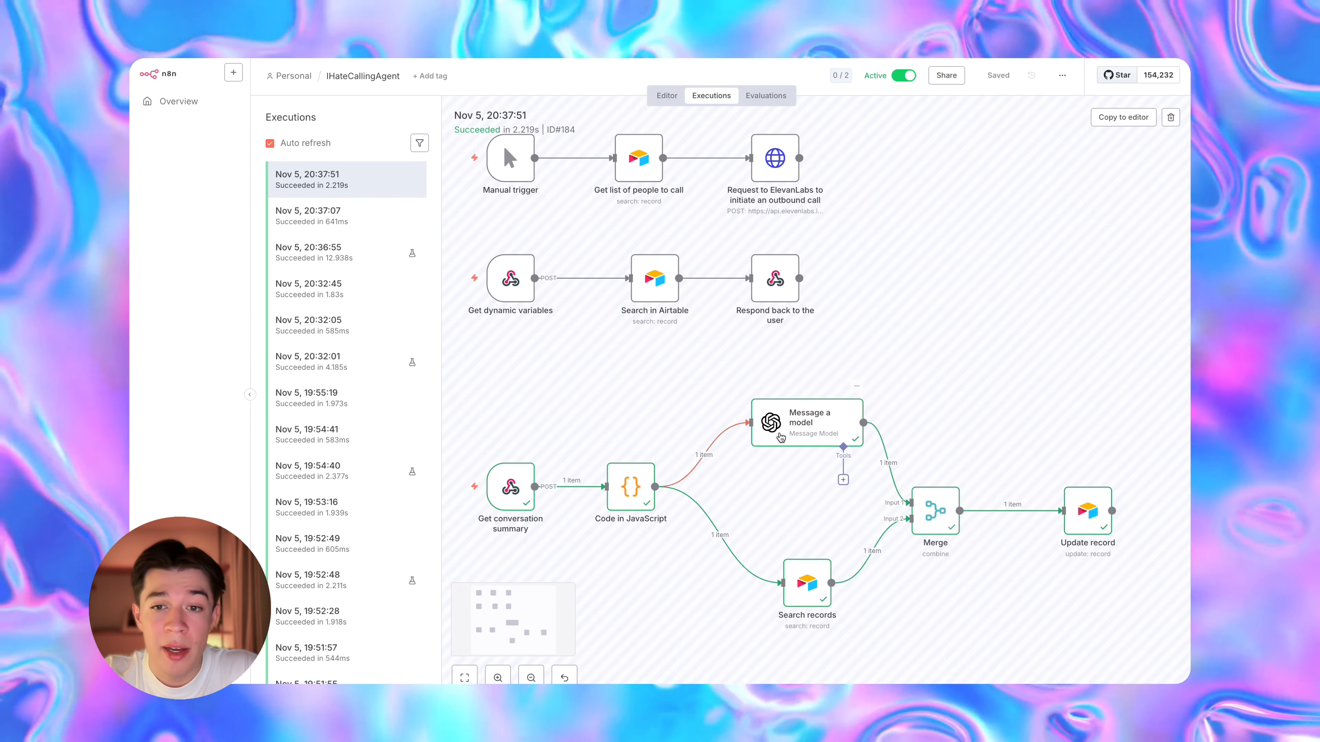
double_click(811, 424)
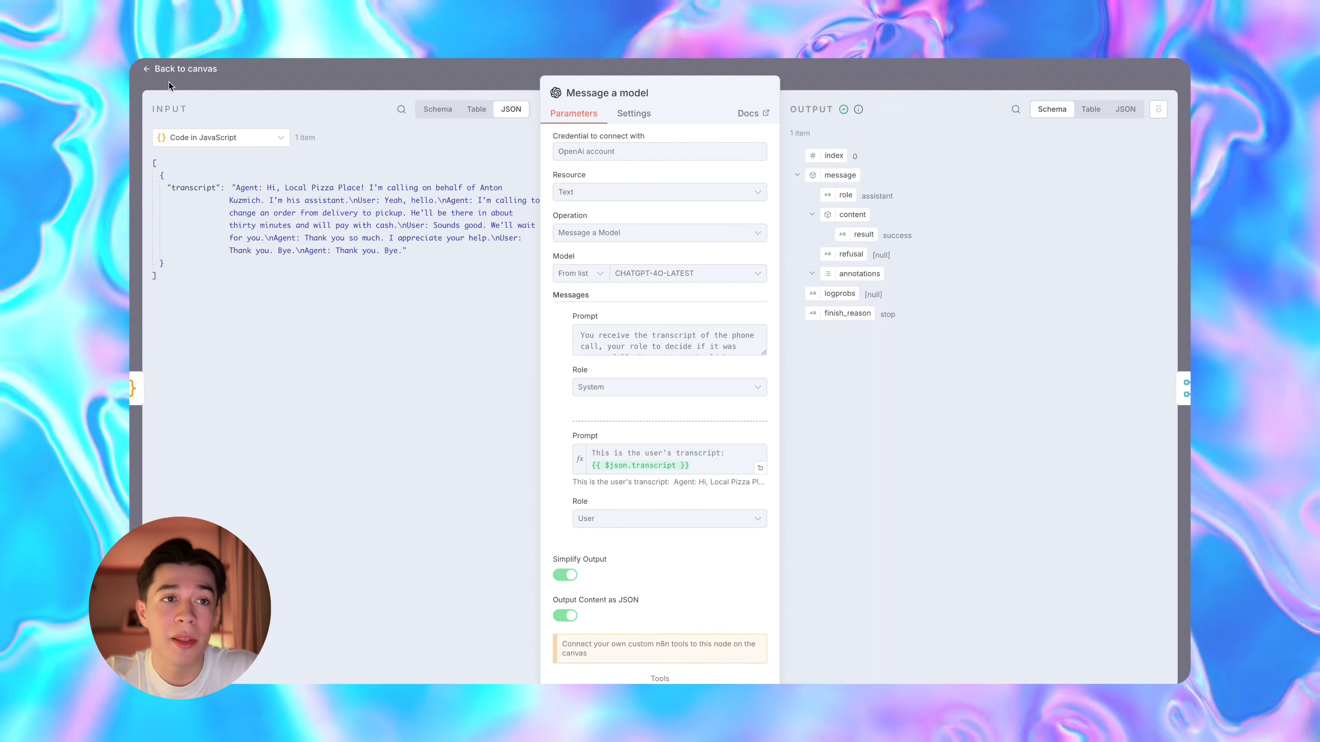
left_click(148, 69)
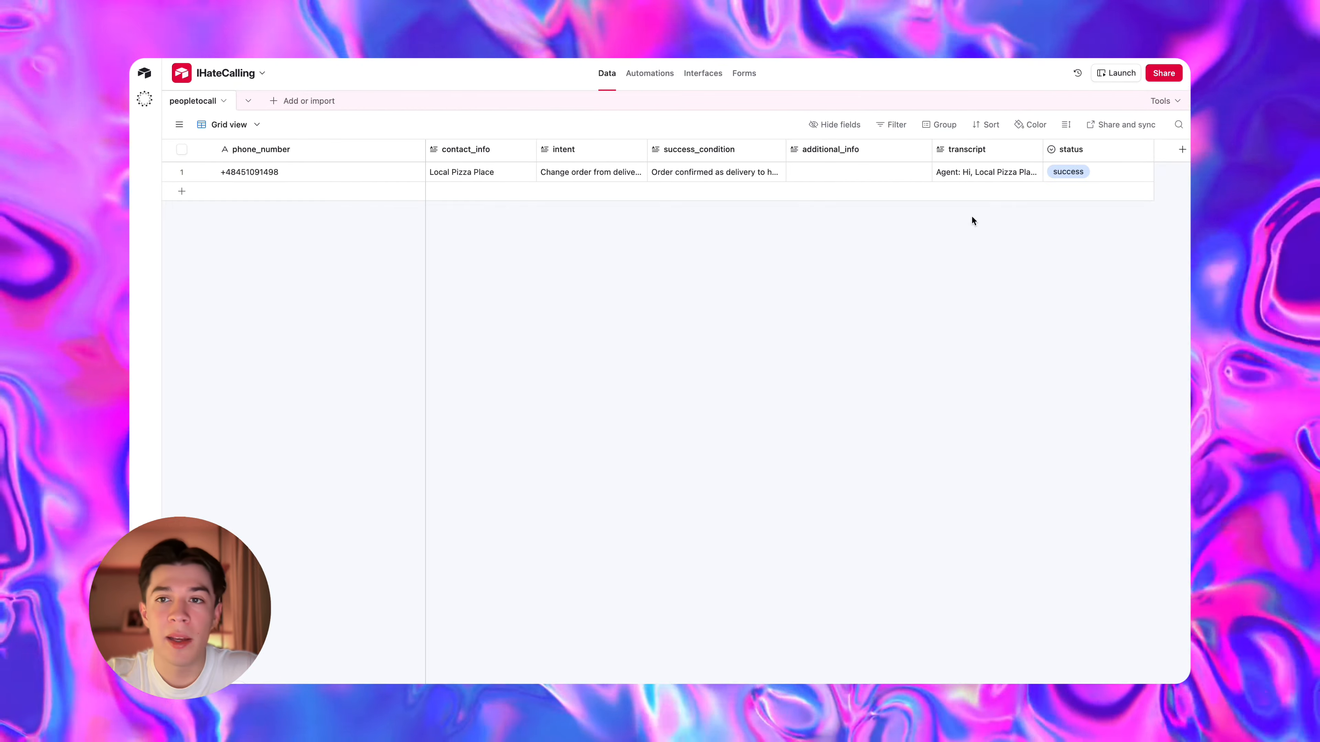
Switch to Airtable and read the Local Pizza Place record's full call transcript in the peopletocall table, leaving the cell unedited.
left_click(1003, 170)
left_click(1003, 167)
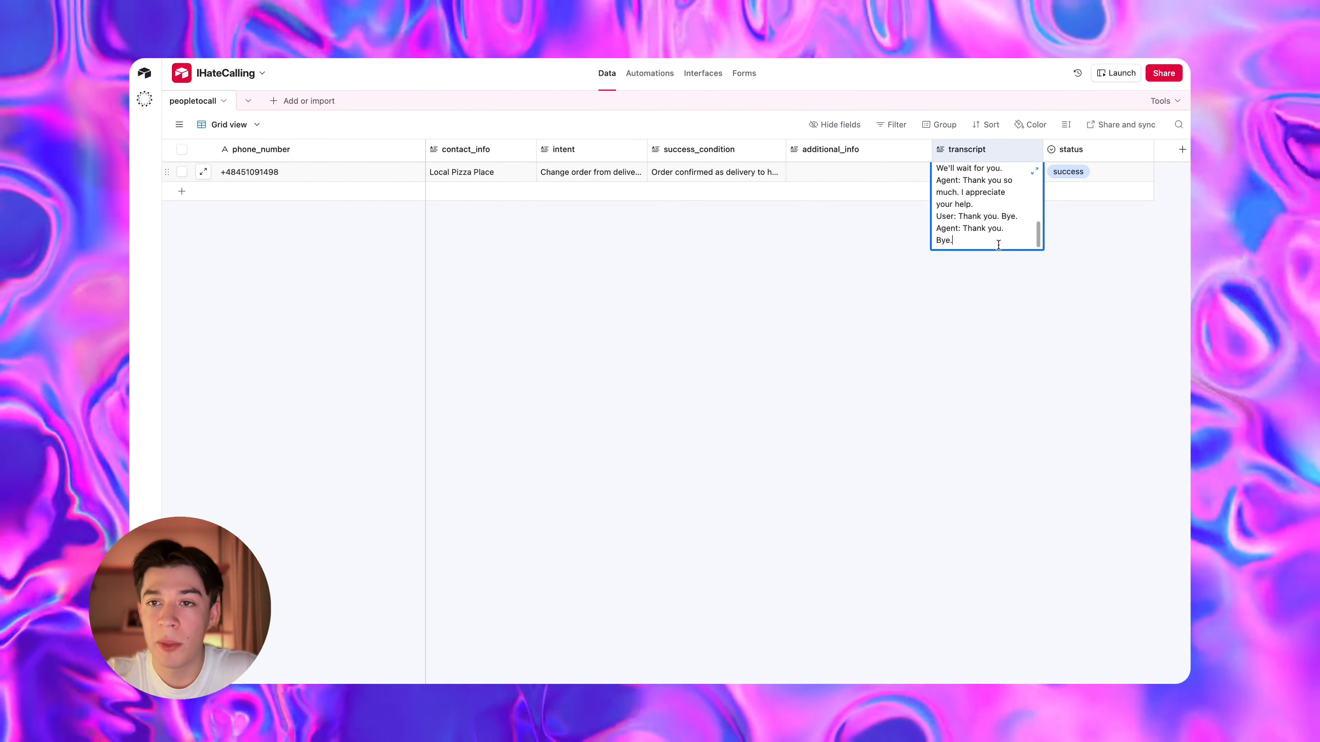
scroll(992, 213, "up", 5)
scroll(992, 213, "up", 5)
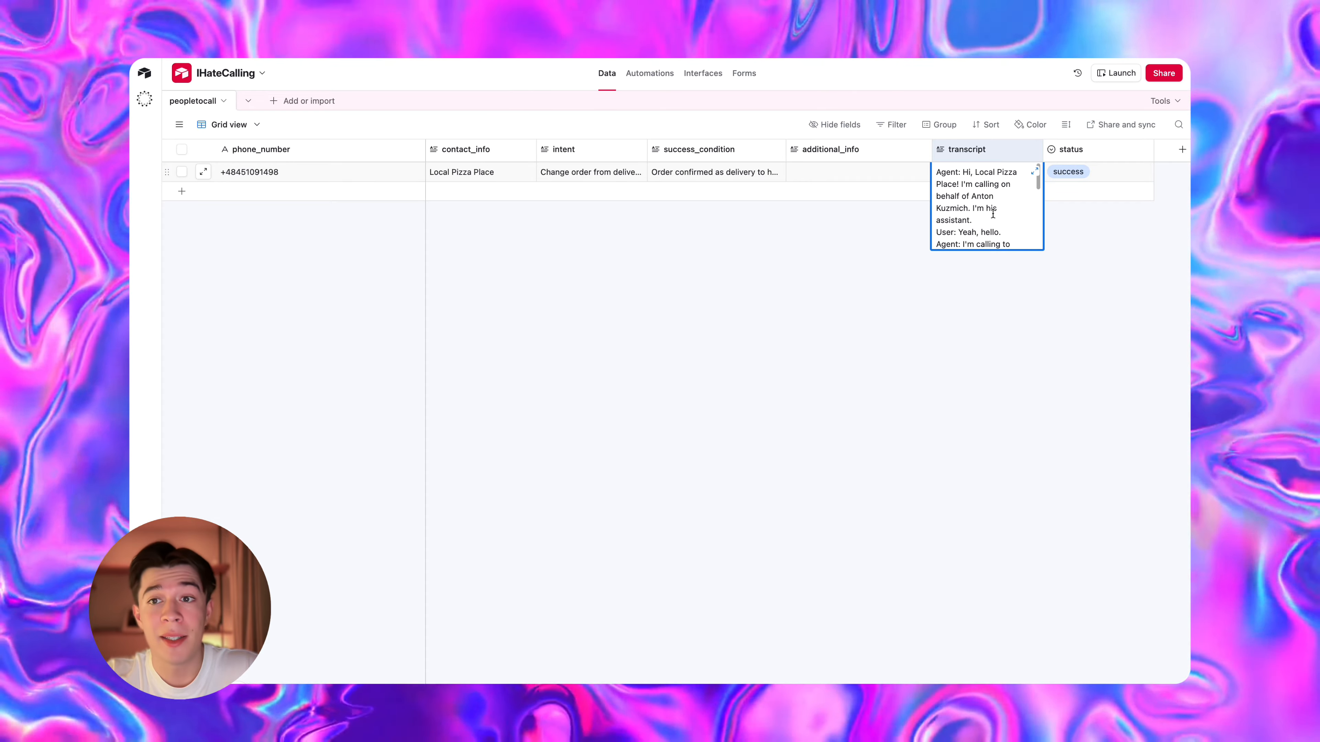
left_click(997, 316)
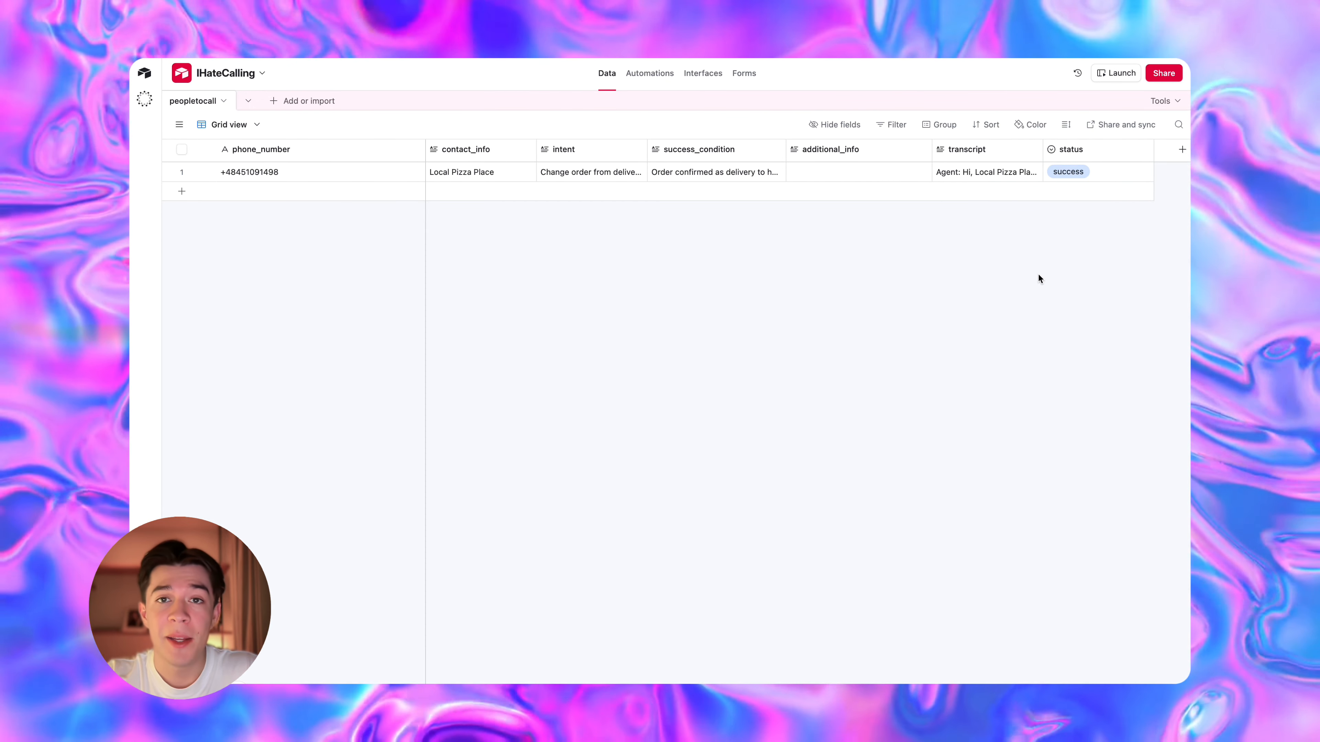